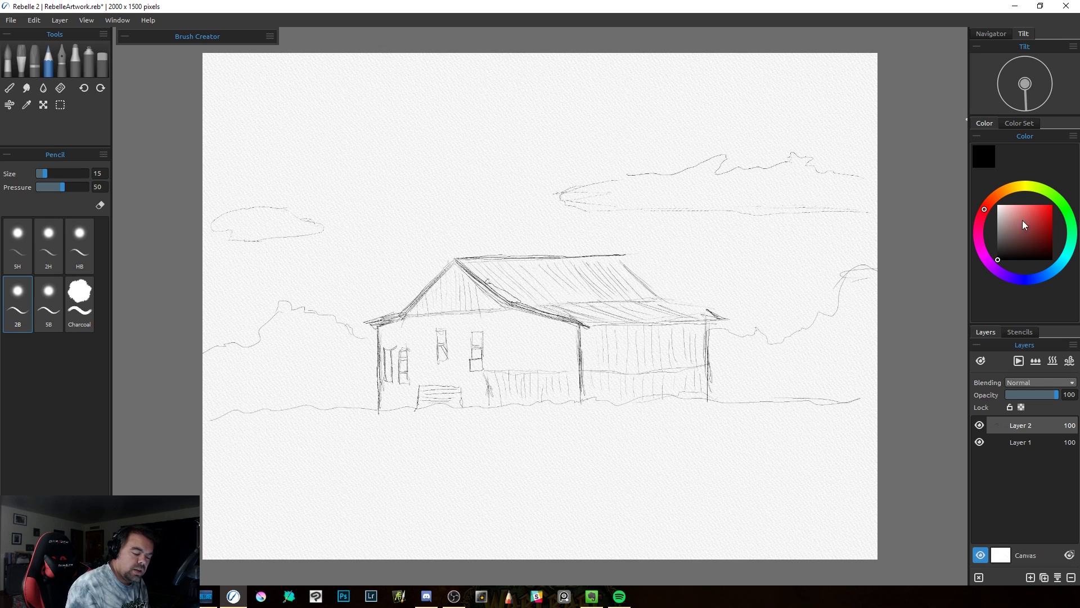
{"action": "left_click", "coordinate": [1016, 123]}
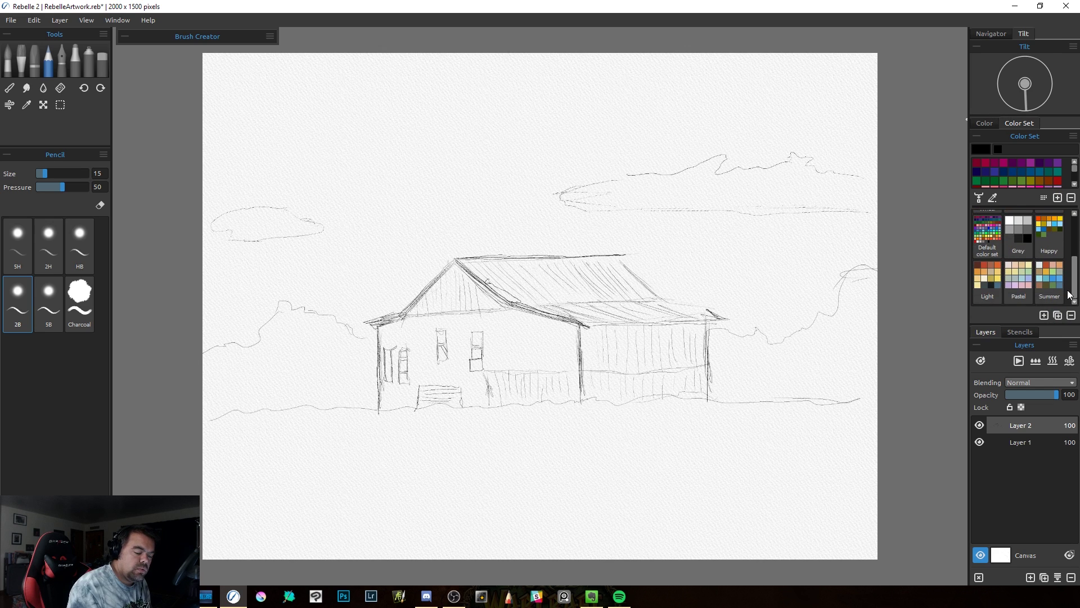
{"action": "left_click", "coordinate": [988, 123]}
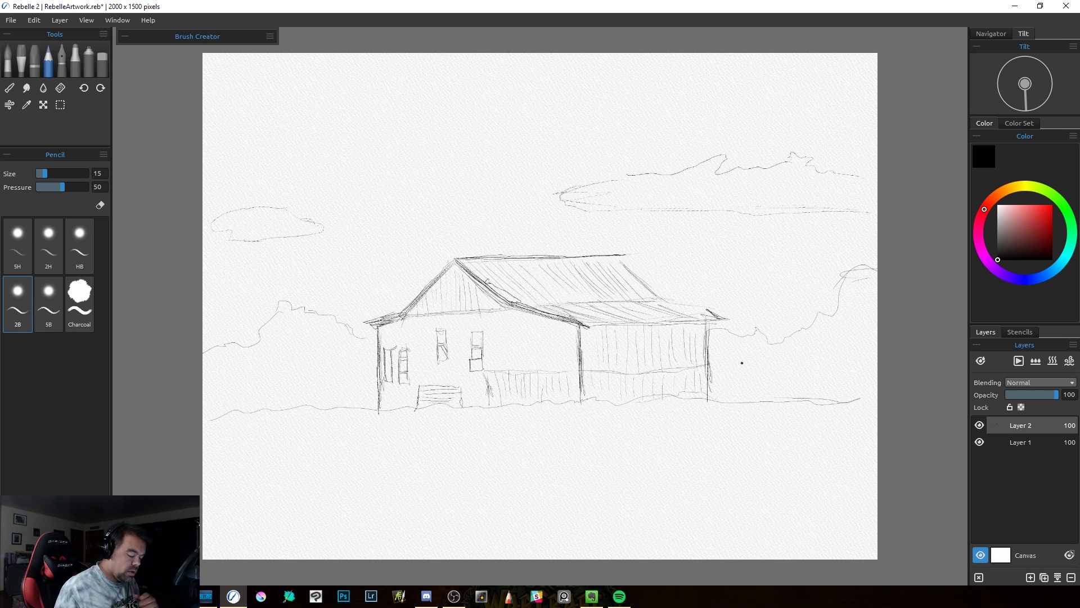
Step: Add a new layer and place it directly beneath Layer 2, which holds the pencil sketch
{"action": "left_click", "coordinate": [1032, 579]}
{"action": "mouse_move", "coordinate": [1017, 427]}
{"action": "left_mouse_down"}
{"action": "mouse_move", "coordinate": [1021, 453]}
{"action": "mouse_move", "coordinate": [1019, 444]}
{"action": "left_mouse_up"}
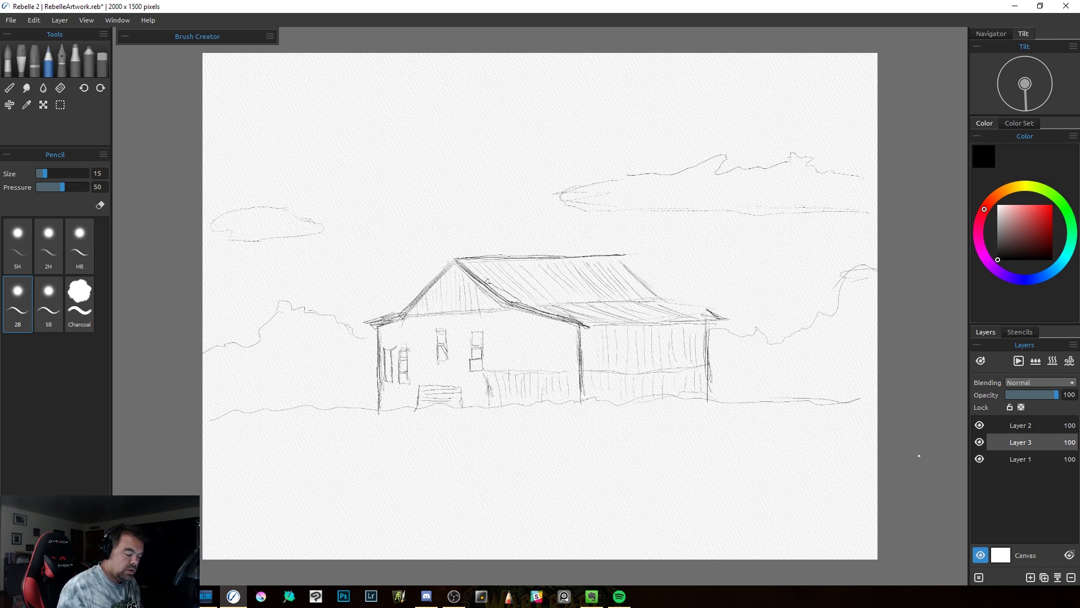
Step: Paint the upper-left corner of the sky pale blue with the watercolor Filbert brush
{"action": "key", "text": "w"}
{"action": "left_click", "coordinate": [16, 374]}
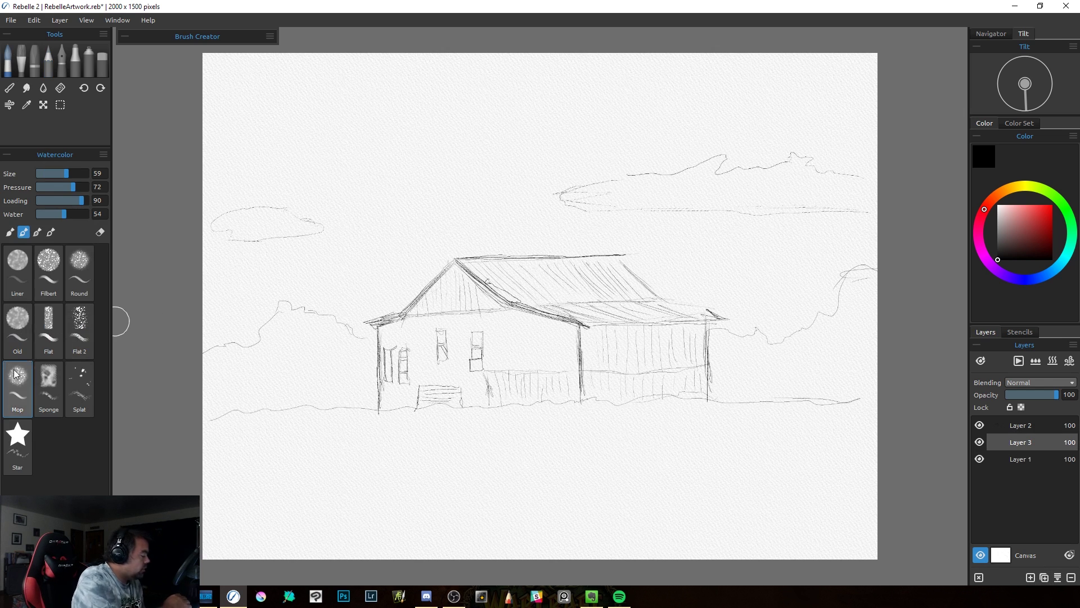
{"action": "left_click", "coordinate": [48, 269]}
{"action": "left_click", "coordinate": [1034, 223]}
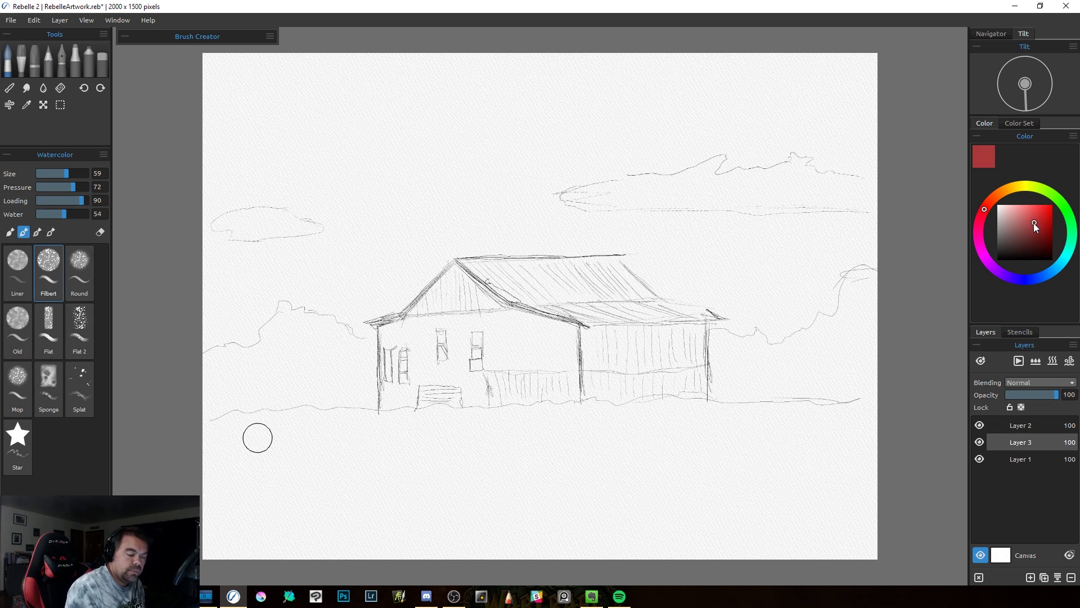
{"action": "left_click", "coordinate": [1030, 221]}
{"action": "left_click_drag", "start_coordinate": [1059, 271], "coordinate": [1058, 251]}
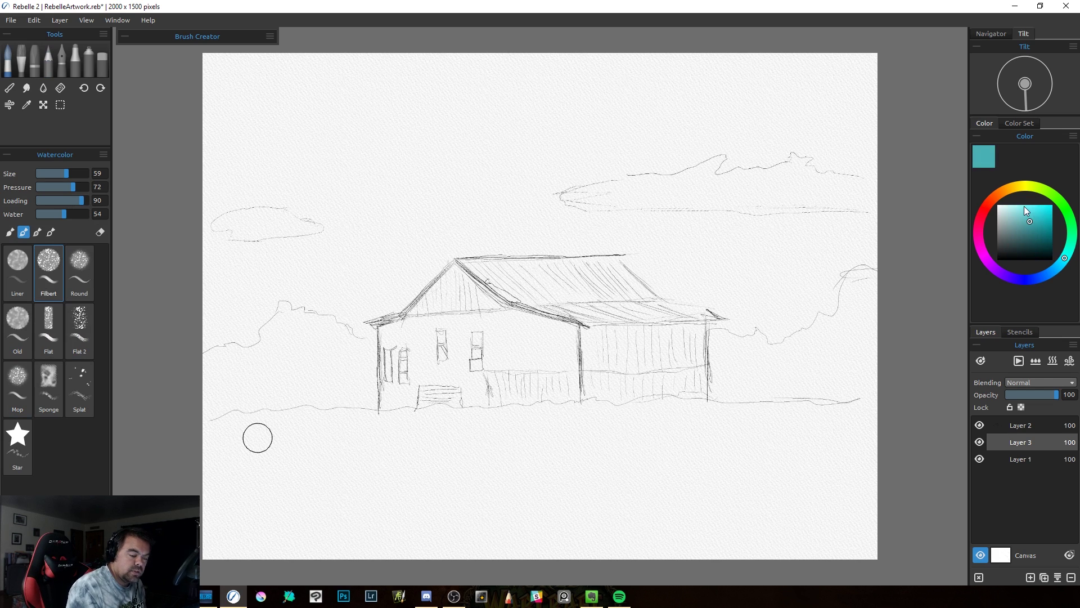
{"action": "left_click_drag", "start_coordinate": [1024, 206], "coordinate": [1011, 204]}
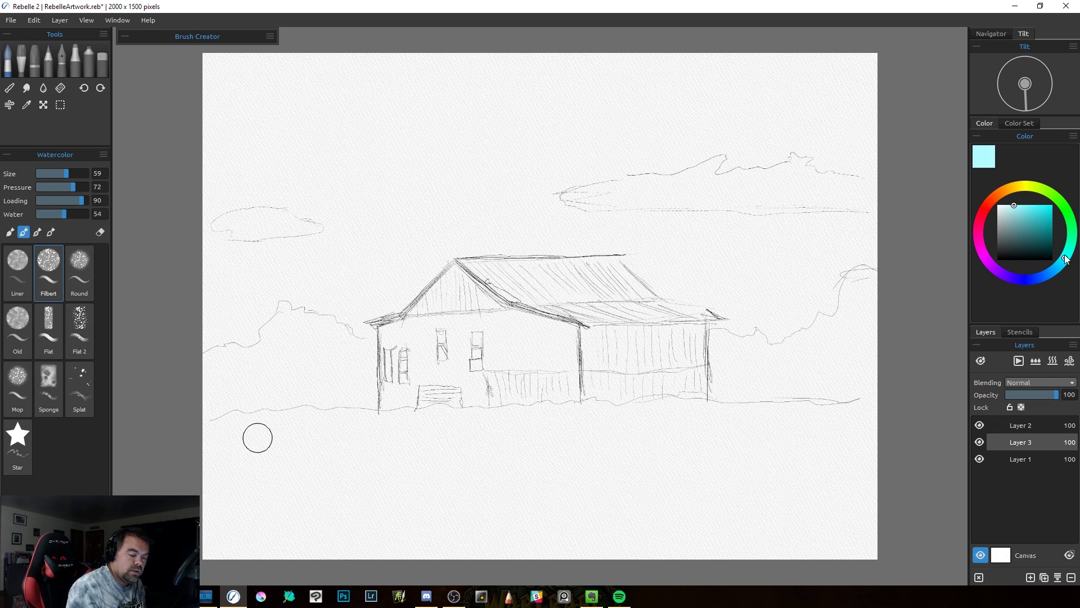
{"action": "left_click_drag", "start_coordinate": [1064, 257], "coordinate": [1058, 271]}
{"action": "mouse_move", "coordinate": [1011, 207]}
{"action": "left_mouse_down"}
{"action": "mouse_move", "coordinate": [1023, 209]}
{"action": "mouse_move", "coordinate": [1010, 206]}
{"action": "left_mouse_up"}
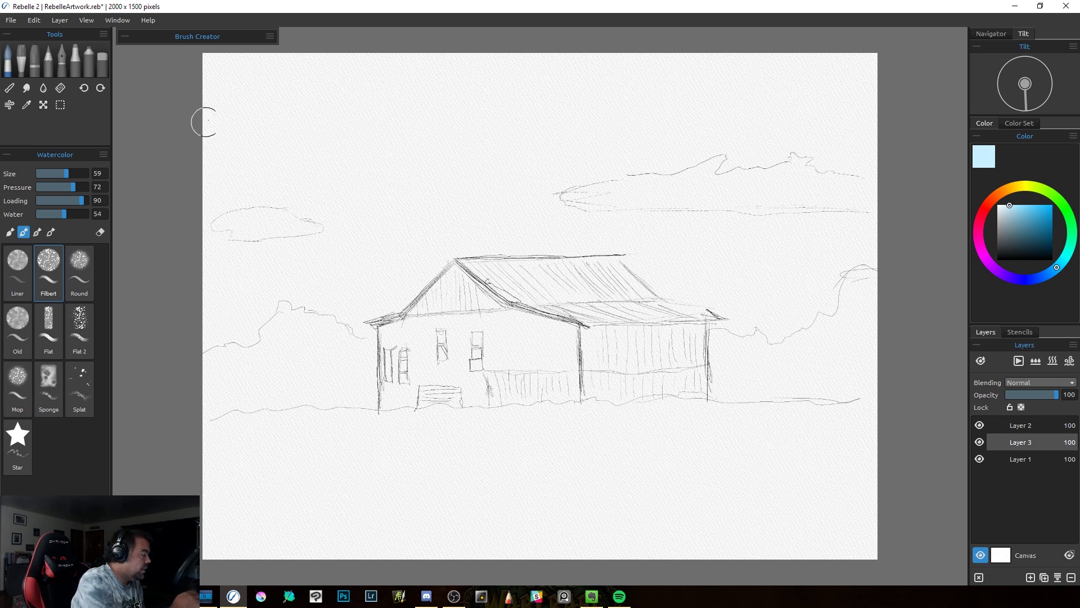
{"action": "mouse_move", "coordinate": [244, 65]}
{"action": "left_mouse_down"}
{"action": "mouse_move", "coordinate": [195, 111]}
{"action": "mouse_move", "coordinate": [220, 85]}
{"action": "mouse_move", "coordinate": [220, 62]}
{"action": "mouse_move", "coordinate": [204, 68]}
{"action": "mouse_move", "coordinate": [248, 63]}
{"action": "mouse_move", "coordinate": [256, 74]}
{"action": "mouse_move", "coordinate": [289, 57]}
{"action": "mouse_move", "coordinate": [209, 119]}
{"action": "mouse_move", "coordinate": [323, 67]}
{"action": "mouse_move", "coordinate": [274, 73]}
{"action": "mouse_move", "coordinate": [326, 76]}
{"action": "mouse_move", "coordinate": [200, 152]}
{"action": "left_mouse_up"}
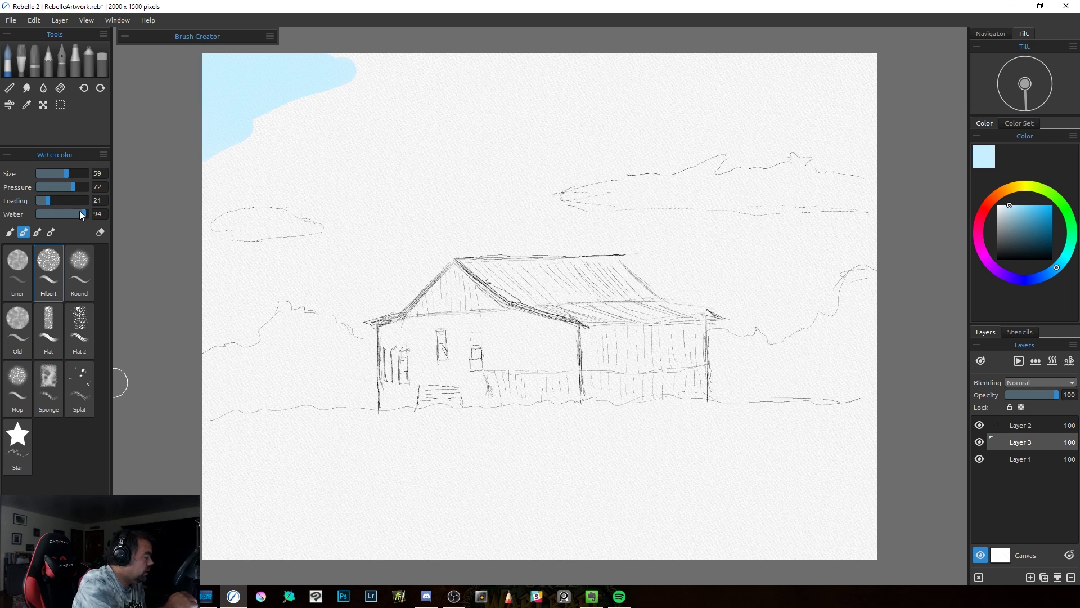
Step: With Loading 21 and Water 94, paint a pale blue patch and a darker blue patch beside it in the sky
{"action": "left_click_drag", "start_coordinate": [80, 214], "coordinate": [83, 214]}
{"action": "mouse_move", "coordinate": [362, 133]}
{"action": "left_mouse_down"}
{"action": "mouse_move", "coordinate": [413, 127]}
{"action": "mouse_move", "coordinate": [393, 174]}
{"action": "mouse_move", "coordinate": [427, 158]}
{"action": "mouse_move", "coordinate": [451, 180]}
{"action": "left_mouse_up"}
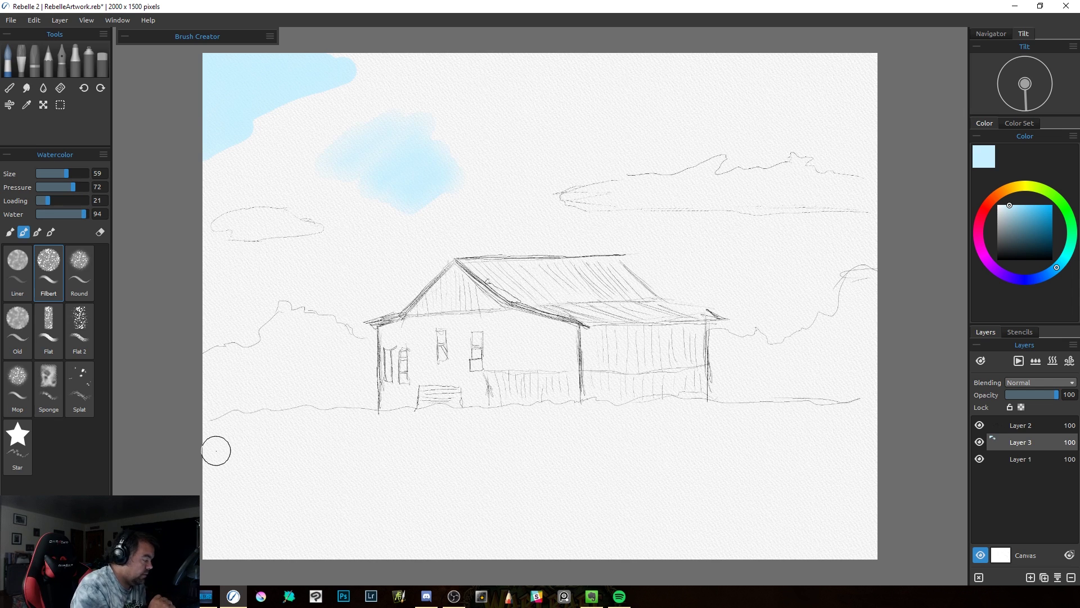
{"action": "left_click_drag", "start_coordinate": [1051, 215], "coordinate": [1041, 225]}
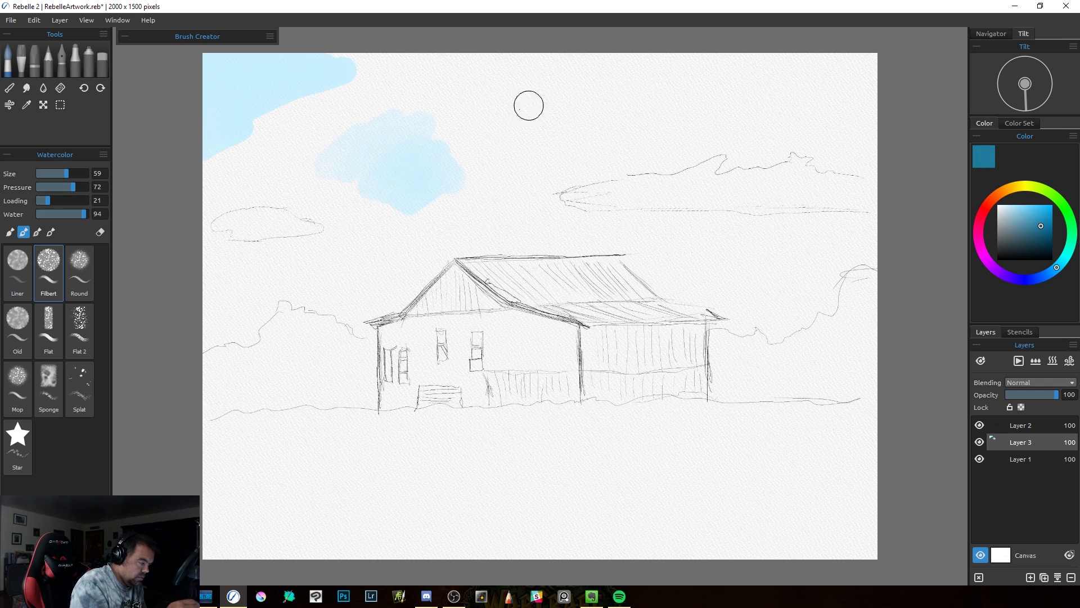
{"action": "mouse_move", "coordinate": [528, 103]}
{"action": "left_mouse_down"}
{"action": "mouse_move", "coordinate": [505, 135]}
{"action": "mouse_move", "coordinate": [579, 129]}
{"action": "mouse_move", "coordinate": [563, 146]}
{"action": "left_mouse_up"}
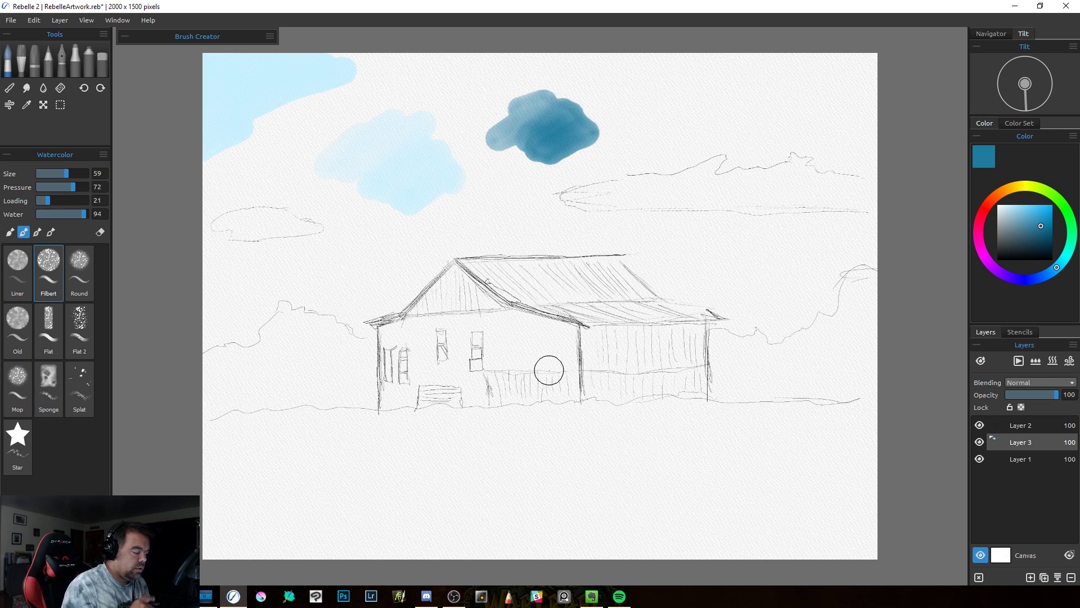
Step: Show the wet areas of Layer 3 to examine how wet the blue patches are
{"action": "left_click", "coordinate": [981, 361]}
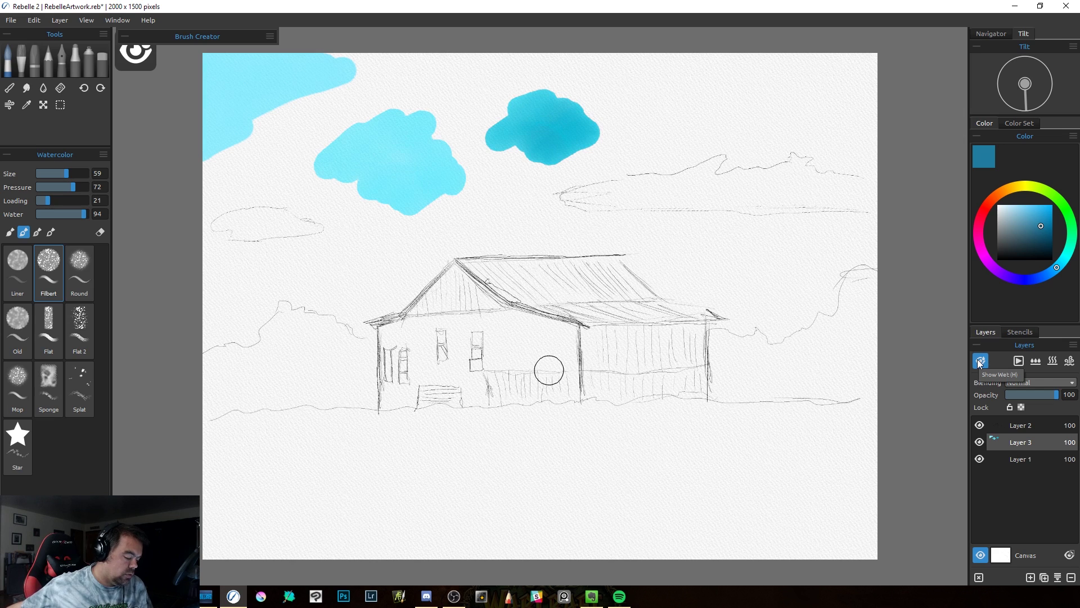
{"action": "left_click", "coordinate": [1019, 361]}
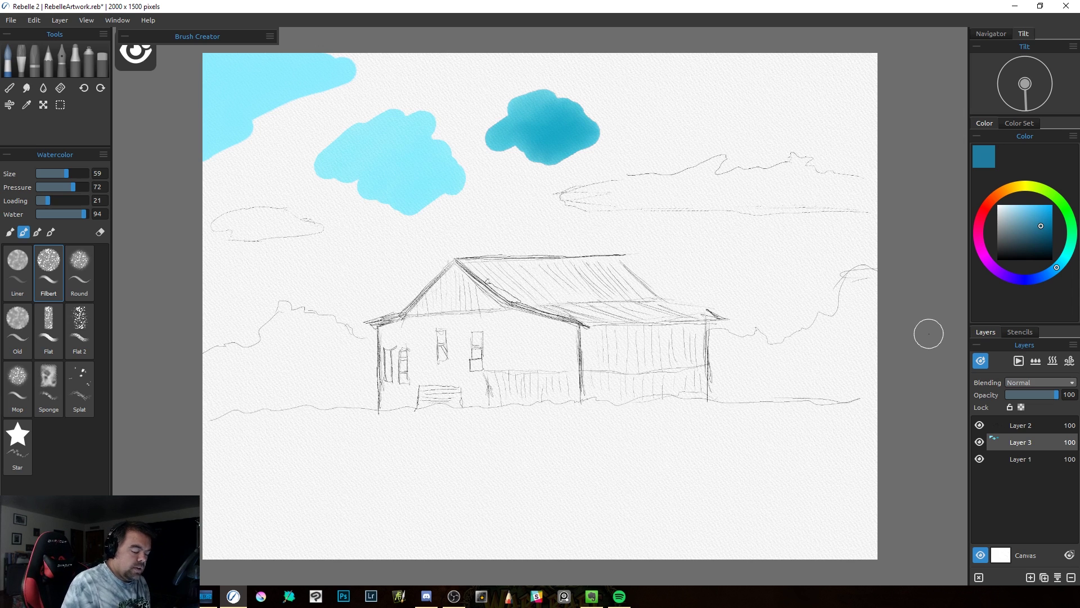
{"action": "left_click", "coordinate": [980, 362]}
{"action": "left_click", "coordinate": [980, 361]}
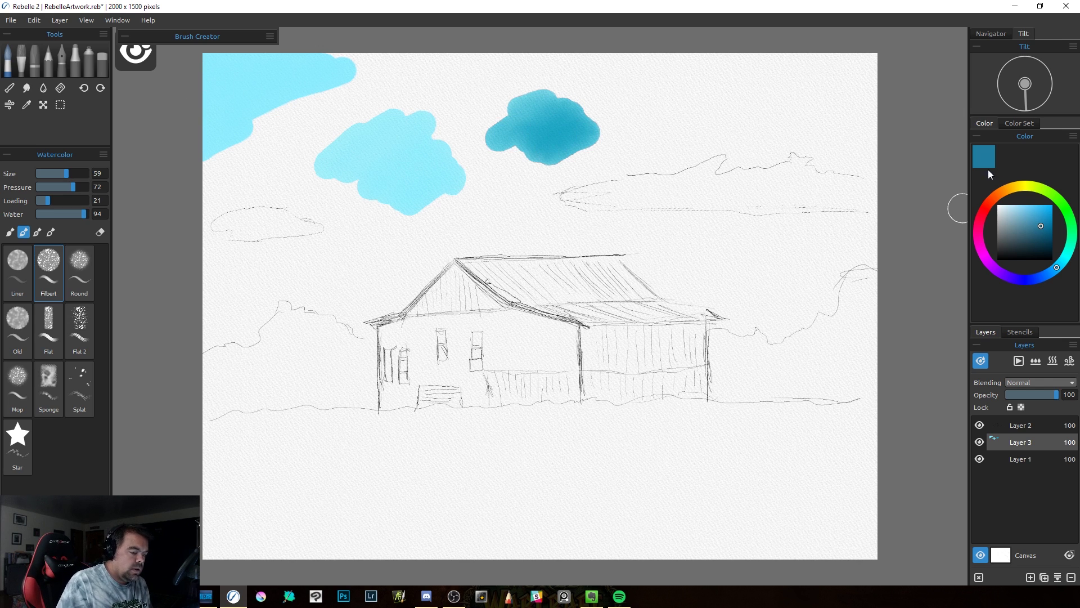
Step: Hide the wet areas and paint a dark red stroke from the dark blue patch down onto the bare paper
{"action": "left_click", "coordinate": [992, 208]}
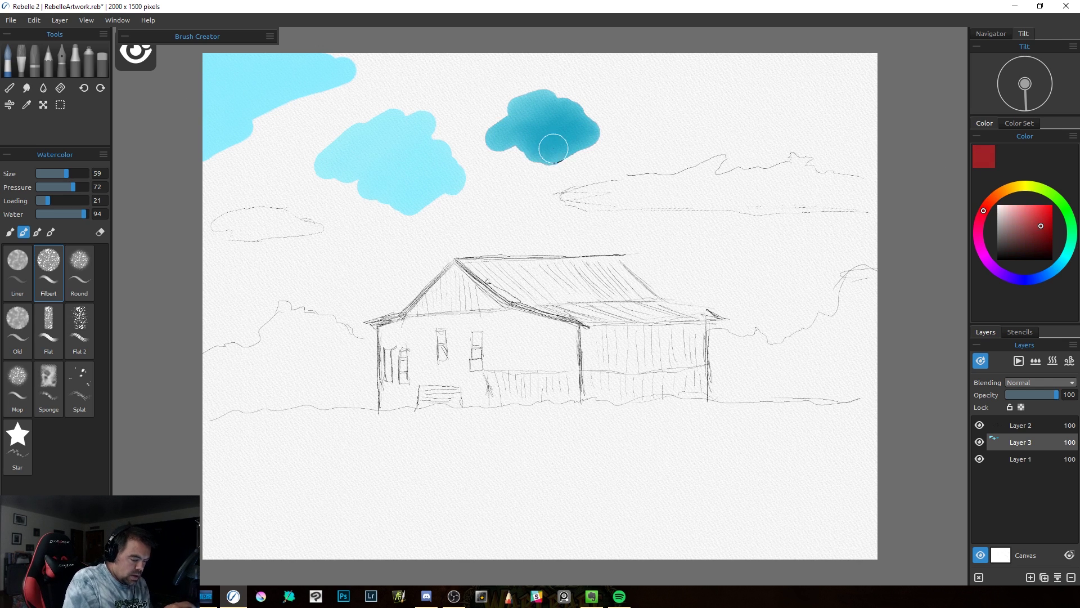
{"action": "left_click", "coordinate": [981, 361]}
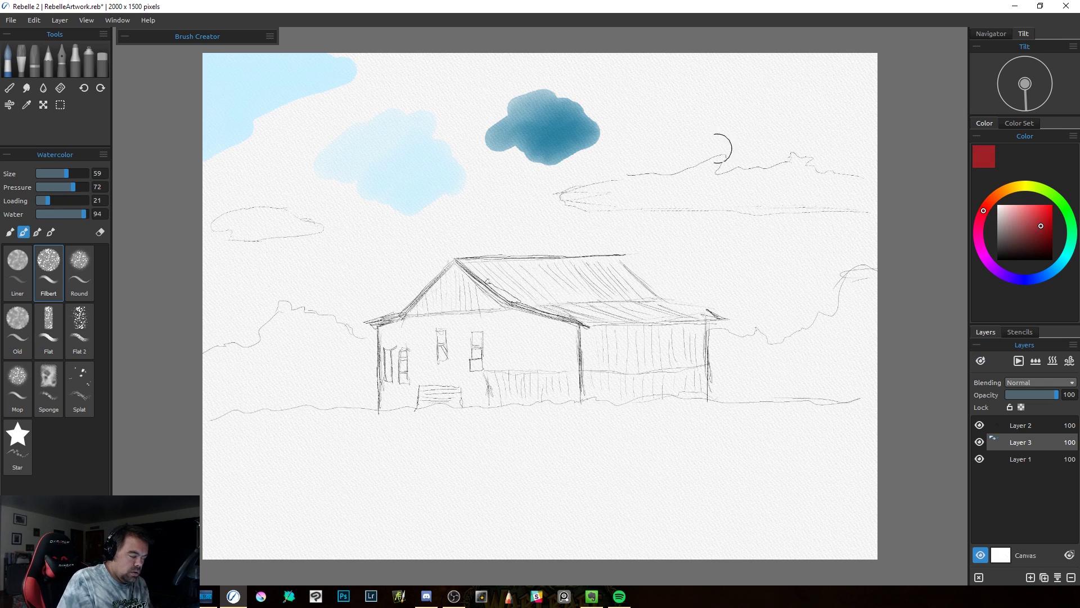
{"action": "left_click_drag", "start_coordinate": [563, 148], "coordinate": [522, 194]}
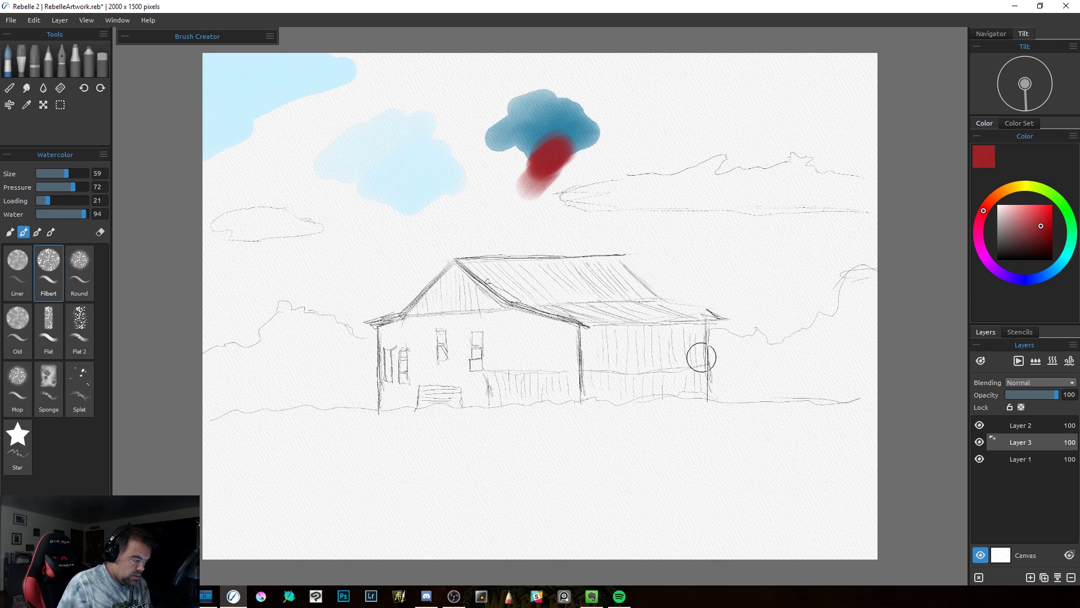
Step: Switch the wet display on and off to compare the wetness of the red and blue paint
{"action": "left_click", "coordinate": [976, 360]}
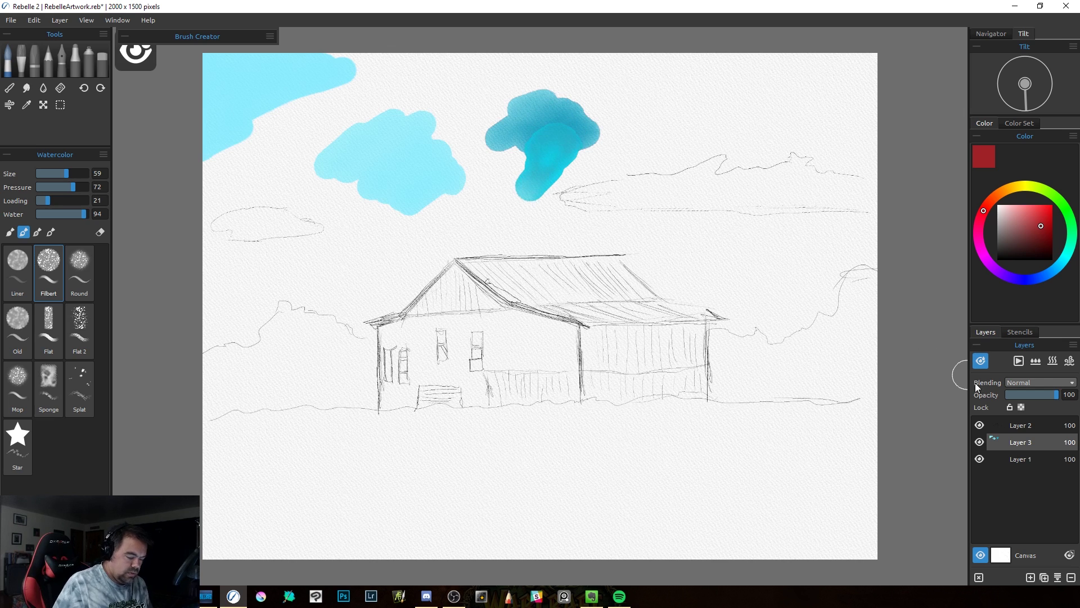
{"action": "left_click", "coordinate": [980, 363]}
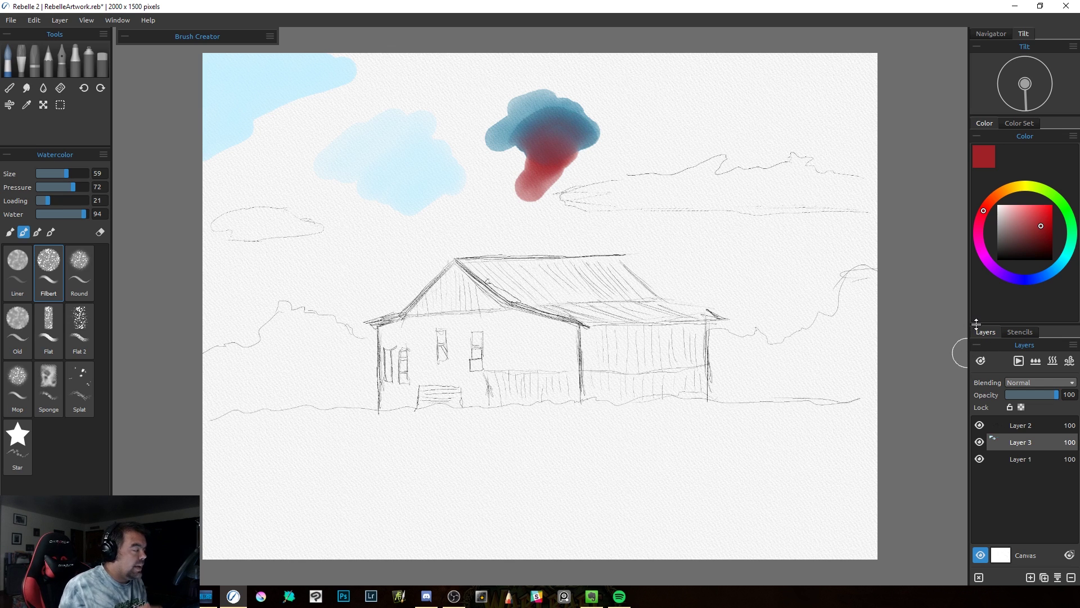
{"action": "left_click", "coordinate": [982, 361]}
{"action": "left_click", "coordinate": [983, 360]}
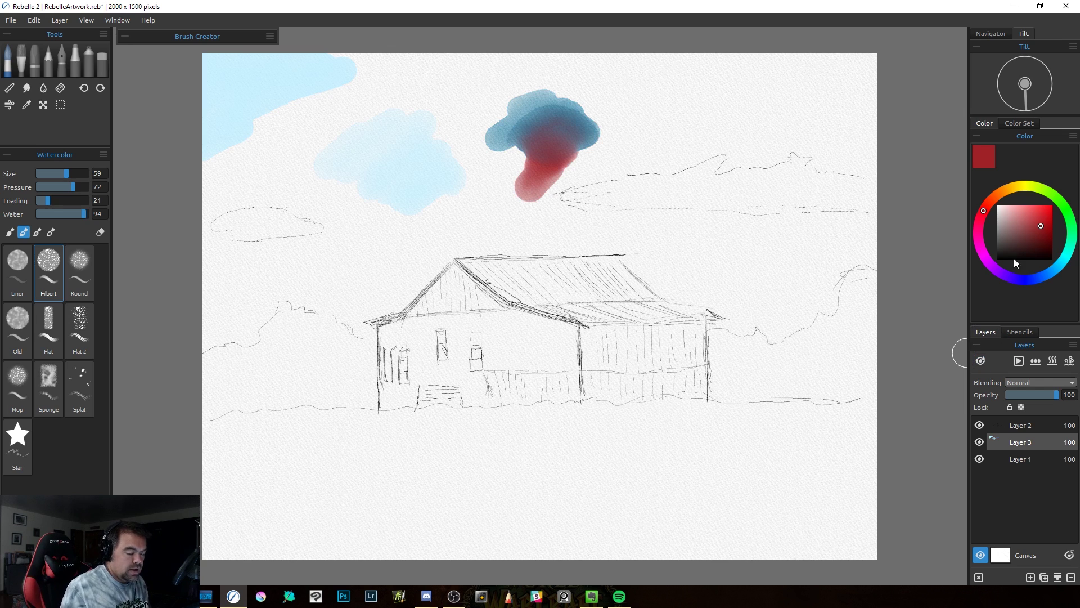
Step: Paint a light yellow area over the edge where the red and dark blue paint meet
{"action": "left_click", "coordinate": [1021, 188]}
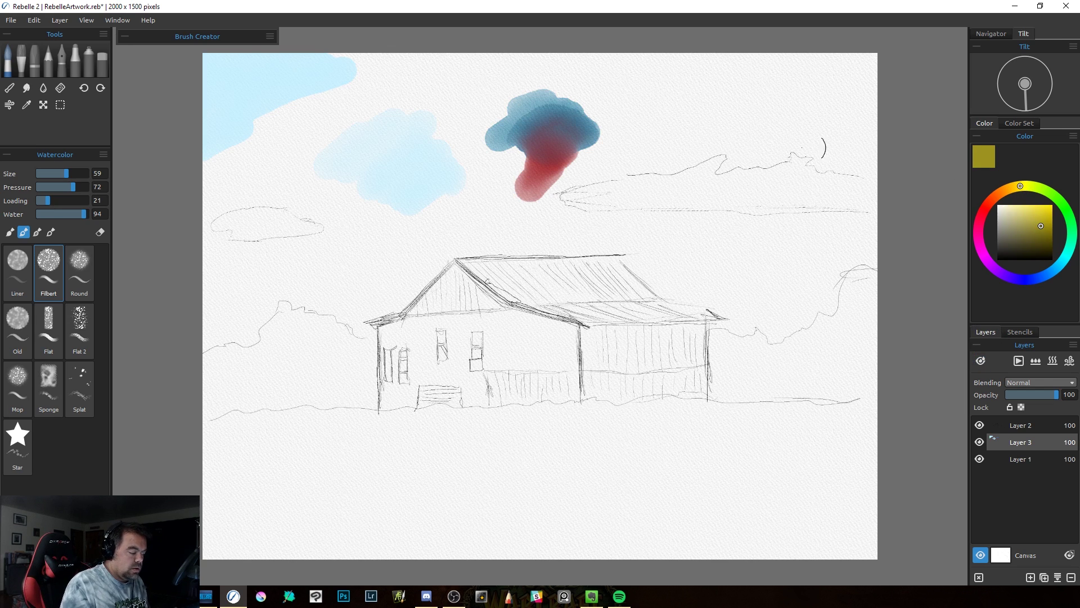
{"action": "left_click", "coordinate": [1027, 208]}
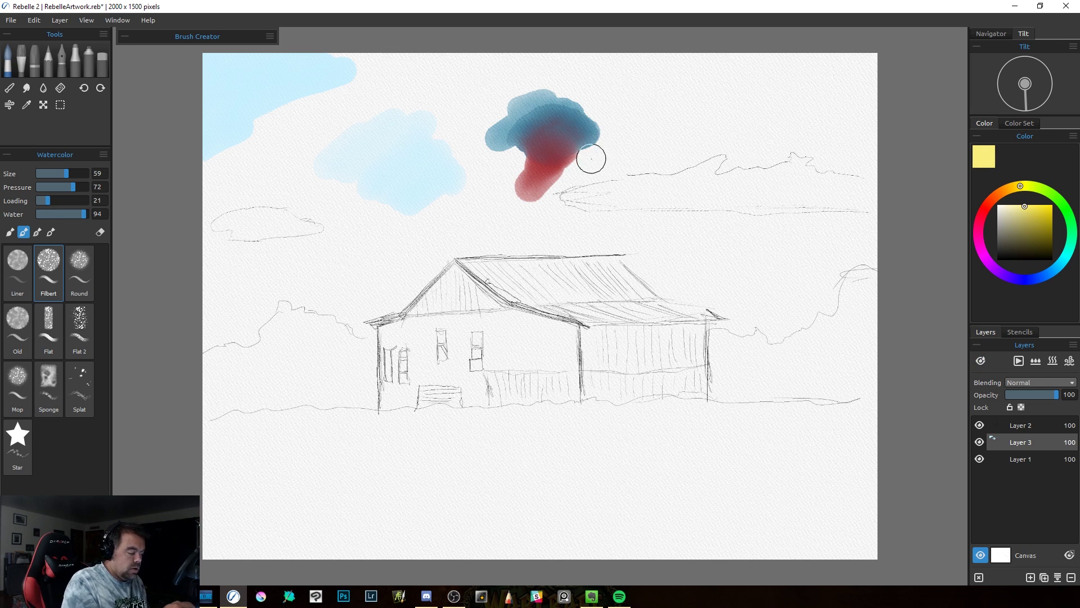
{"action": "mouse_move", "coordinate": [589, 159]}
{"action": "left_mouse_down"}
{"action": "mouse_move", "coordinate": [563, 158]}
{"action": "mouse_move", "coordinate": [565, 150]}
{"action": "mouse_move", "coordinate": [568, 168]}
{"action": "mouse_move", "coordinate": [584, 174]}
{"action": "mouse_move", "coordinate": [552, 166]}
{"action": "mouse_move", "coordinate": [572, 128]}
{"action": "left_mouse_up"}
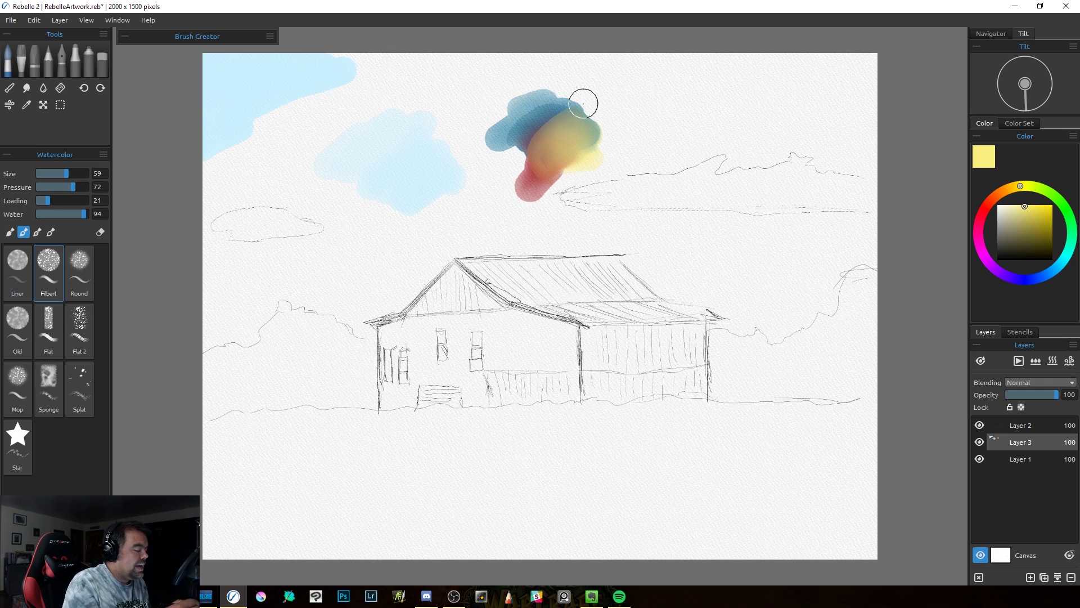
Step: Dry Layer 3 and check its wet areas before and after drying
{"action": "left_click", "coordinate": [981, 361]}
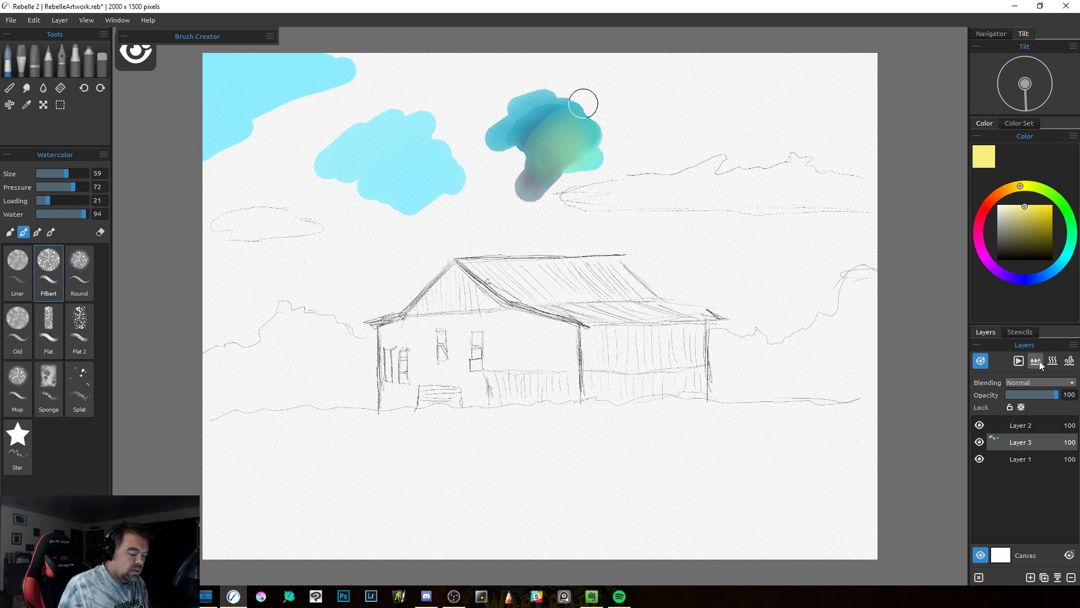
{"action": "left_click", "coordinate": [1054, 364]}
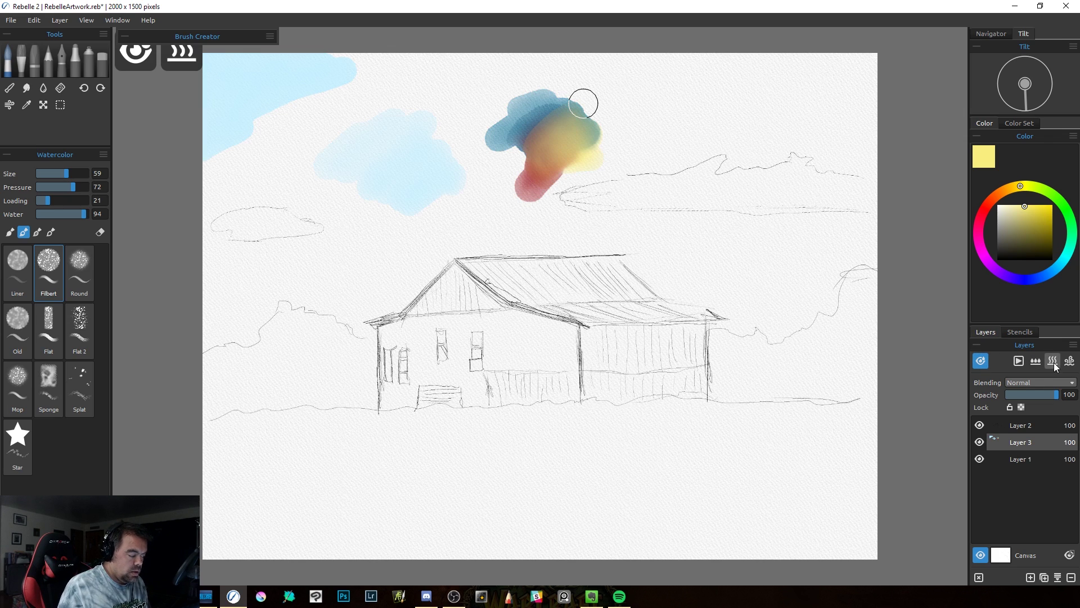
{"action": "left_click", "coordinate": [984, 361]}
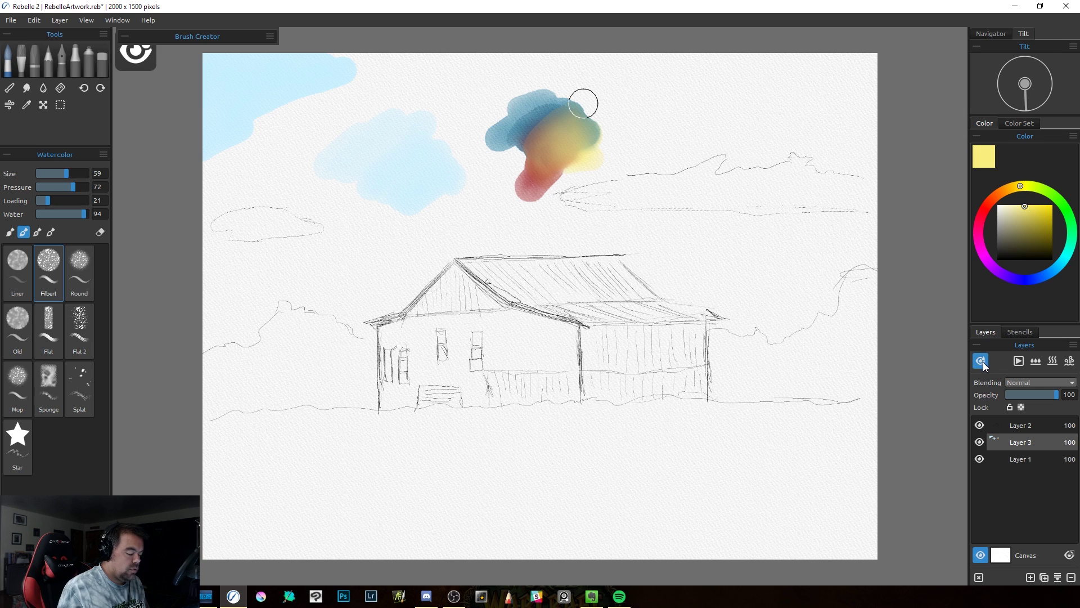
{"action": "left_click", "coordinate": [982, 361]}
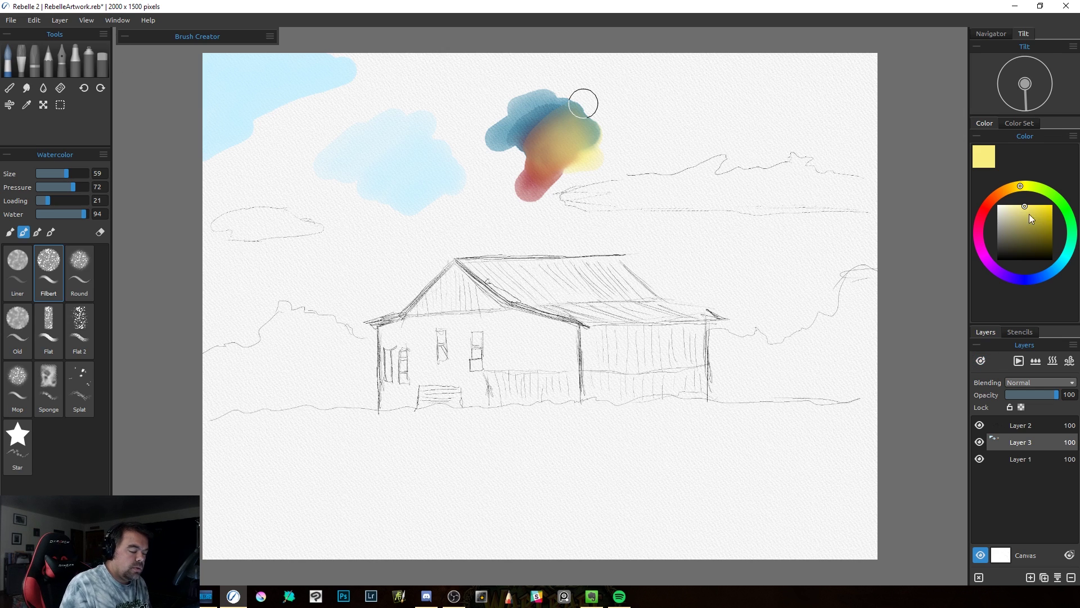
Step: Try a light green diagonal stroke across the dried multicolored patch, and wet the whole layer while checking its wet areas
{"action": "left_click", "coordinate": [1071, 219]}
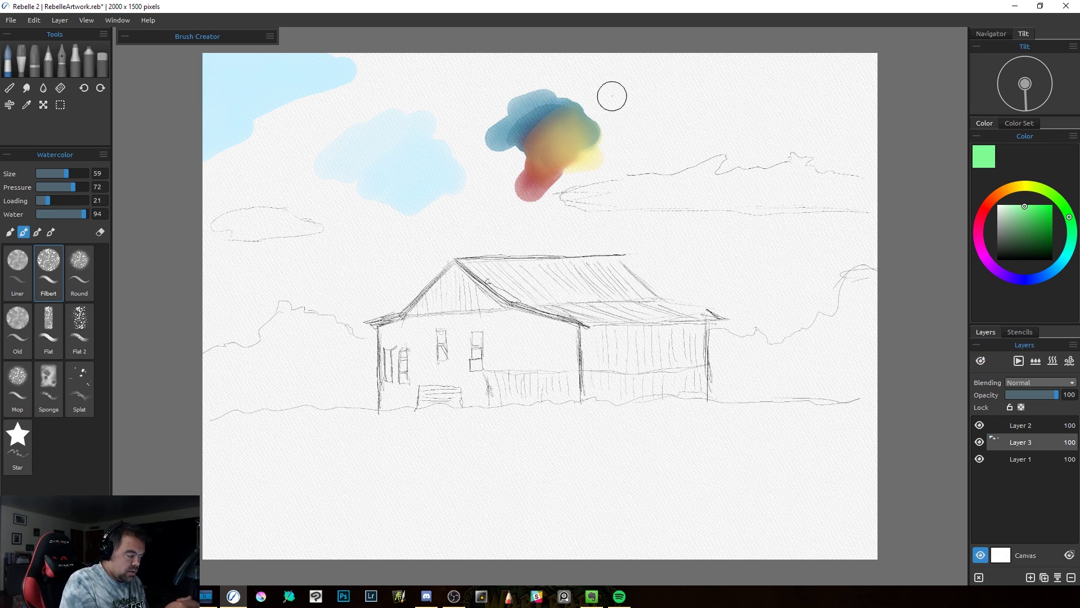
{"action": "mouse_move", "coordinate": [607, 86]}
{"action": "left_mouse_down"}
{"action": "mouse_move", "coordinate": [479, 200]}
{"action": "mouse_move", "coordinate": [580, 115]}
{"action": "mouse_move", "coordinate": [666, 70]}
{"action": "left_mouse_up"}
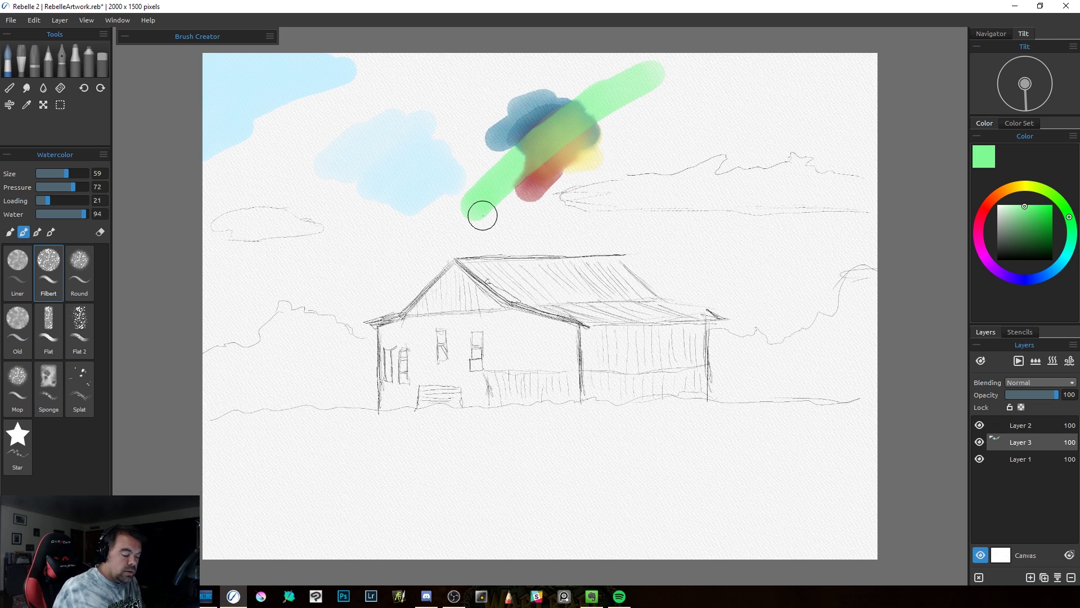
{"action": "left_click", "coordinate": [981, 360]}
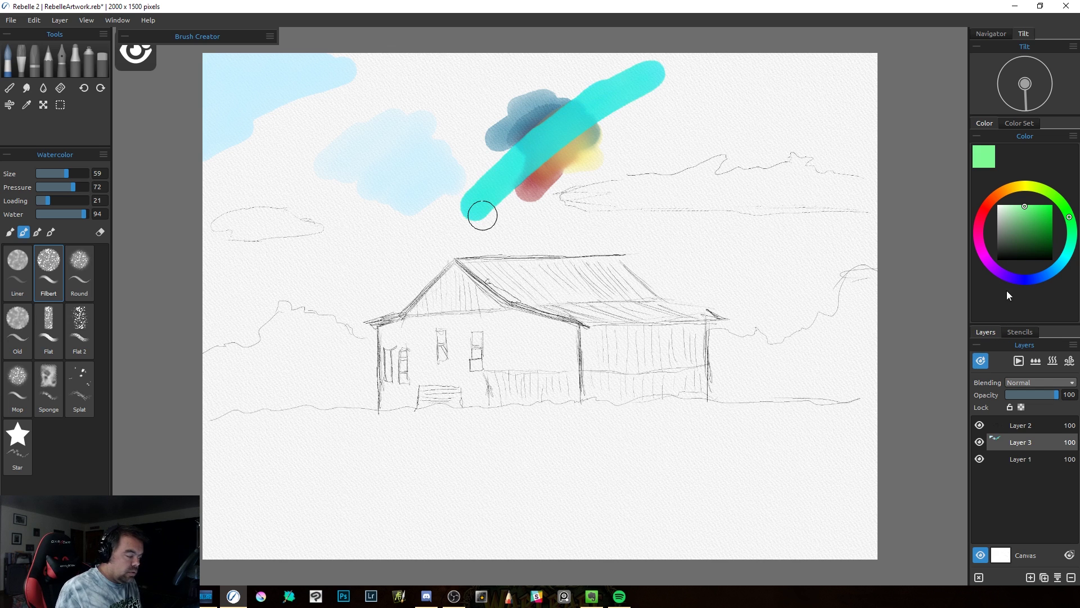
{"action": "left_click", "coordinate": [1050, 360]}
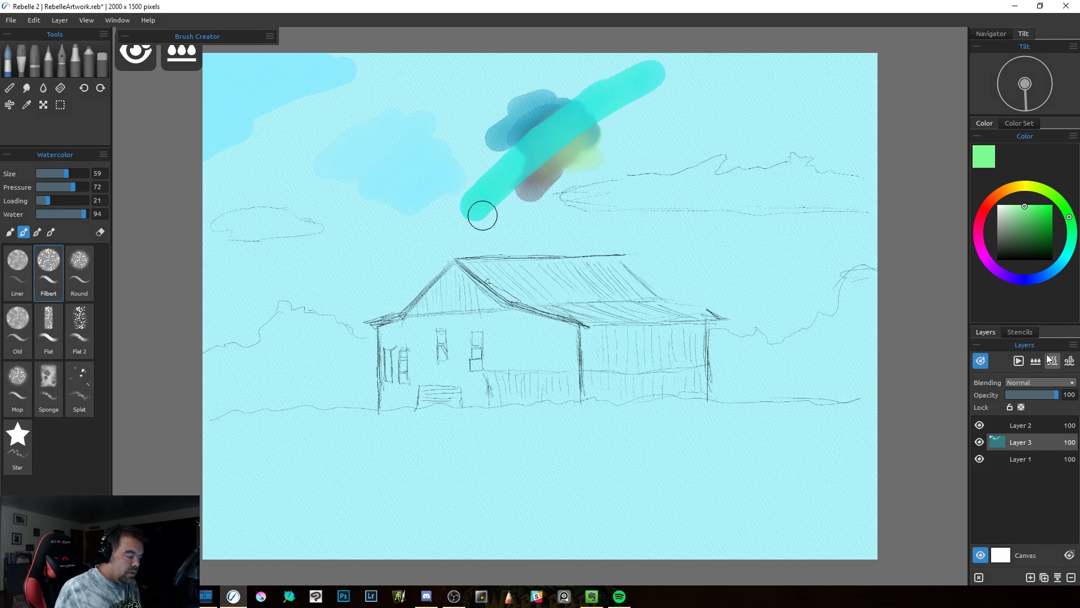
{"action": "left_click", "coordinate": [981, 360]}
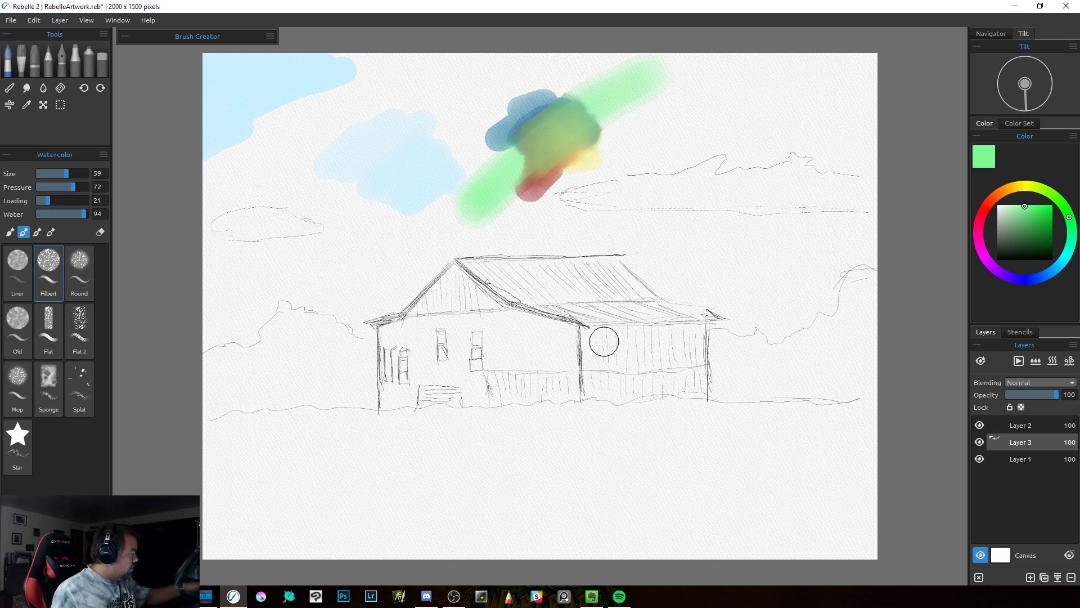
Step: Undo the layer wetting and the green diagonal stroke
{"action": "key", "text": "ctrl+z"}
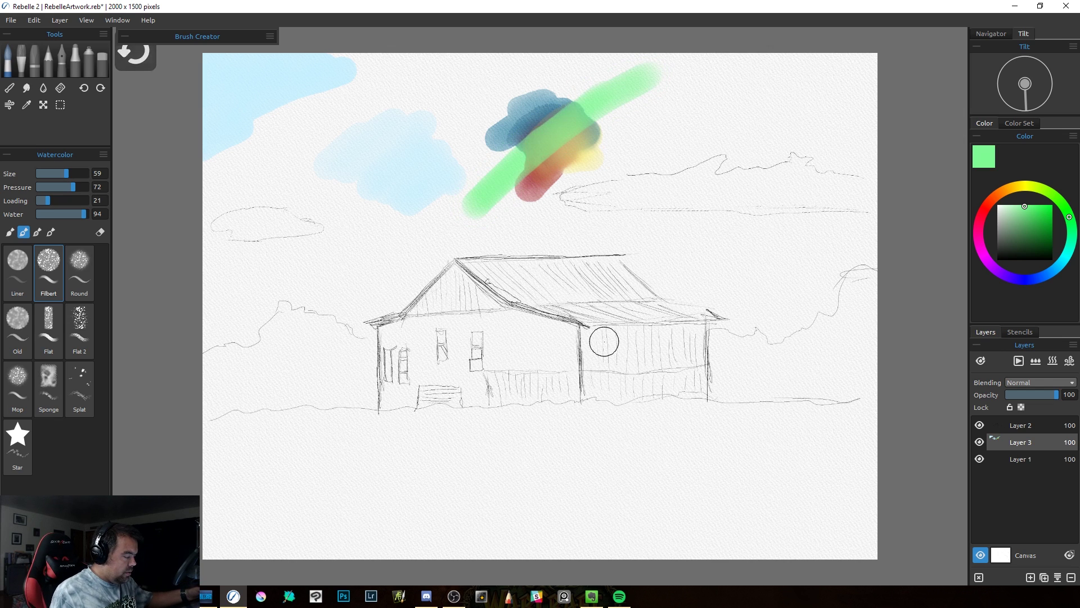
{"action": "key", "text": "ctrl+z"}
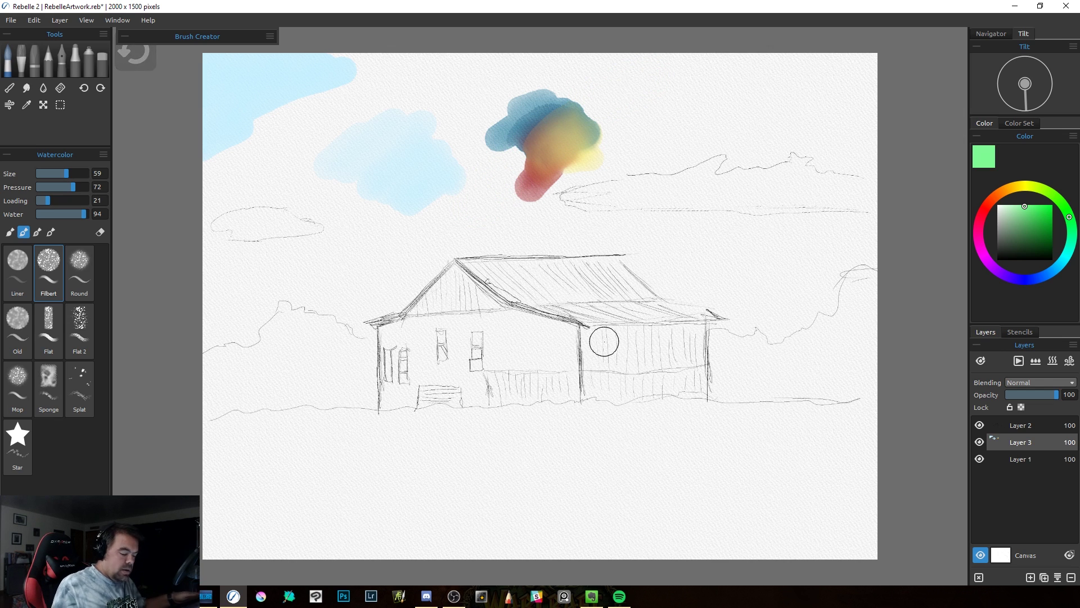
Step: Restore the undone green diagonal stroke over the multicolored patch and check its wet areas
{"action": "left_click", "coordinate": [982, 362]}
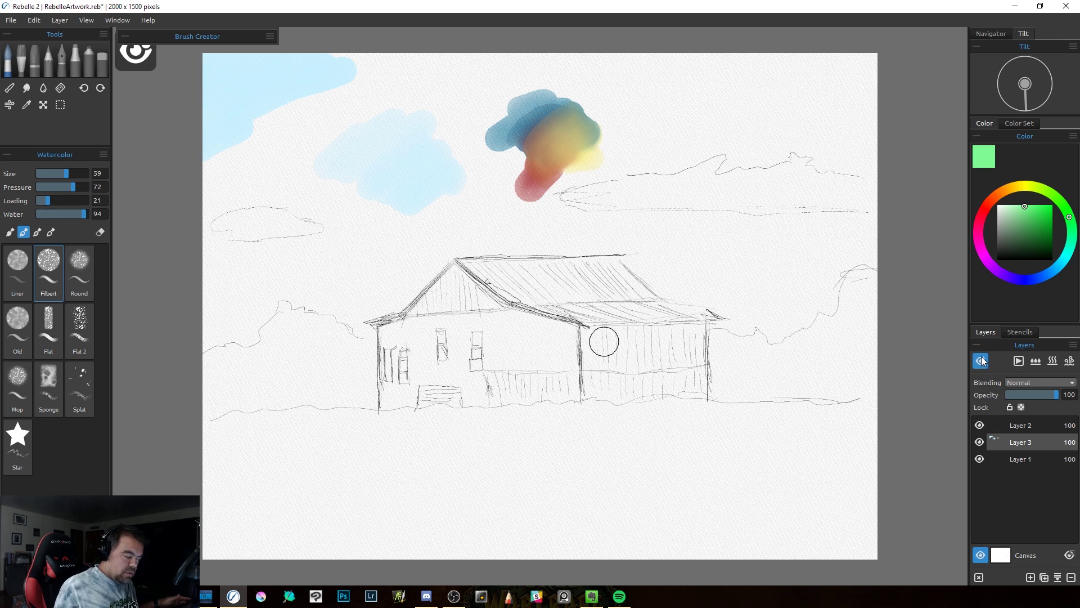
{"action": "left_click", "coordinate": [33, 20]}
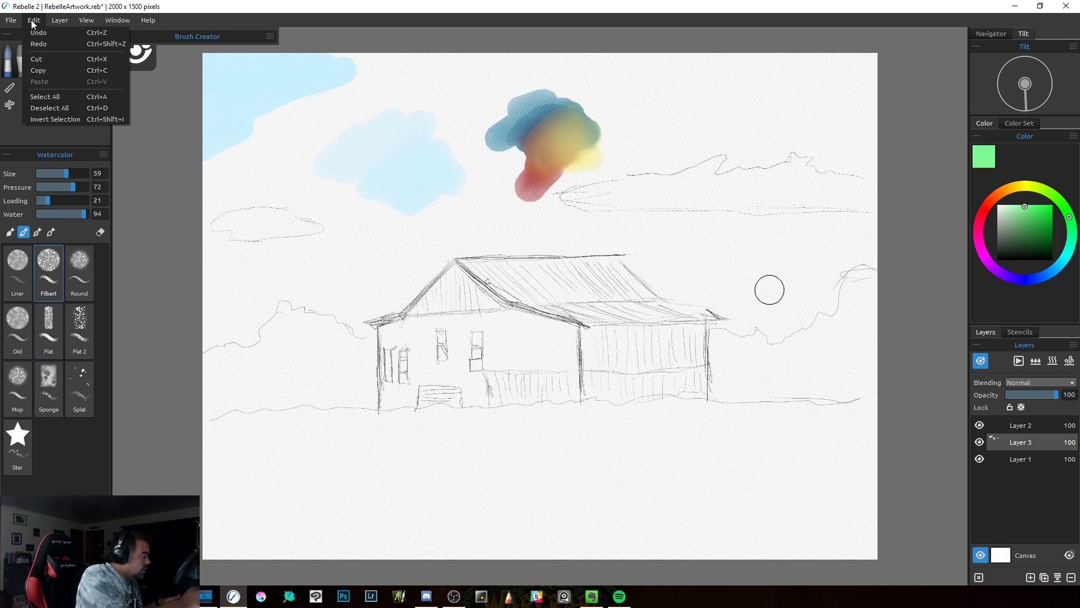
{"action": "left_click", "coordinate": [38, 44]}
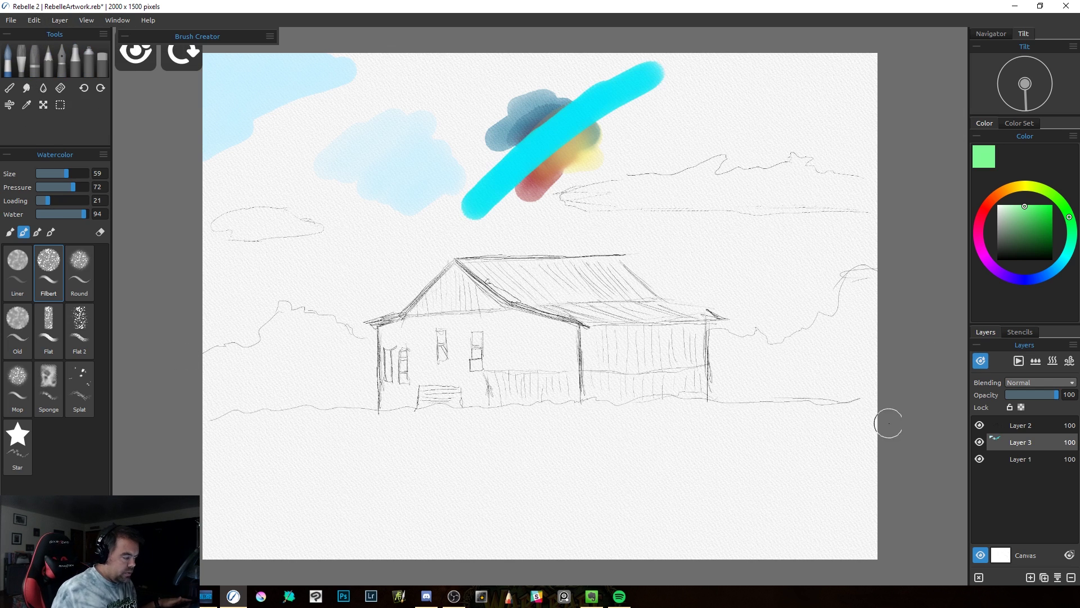
{"action": "left_click", "coordinate": [982, 360]}
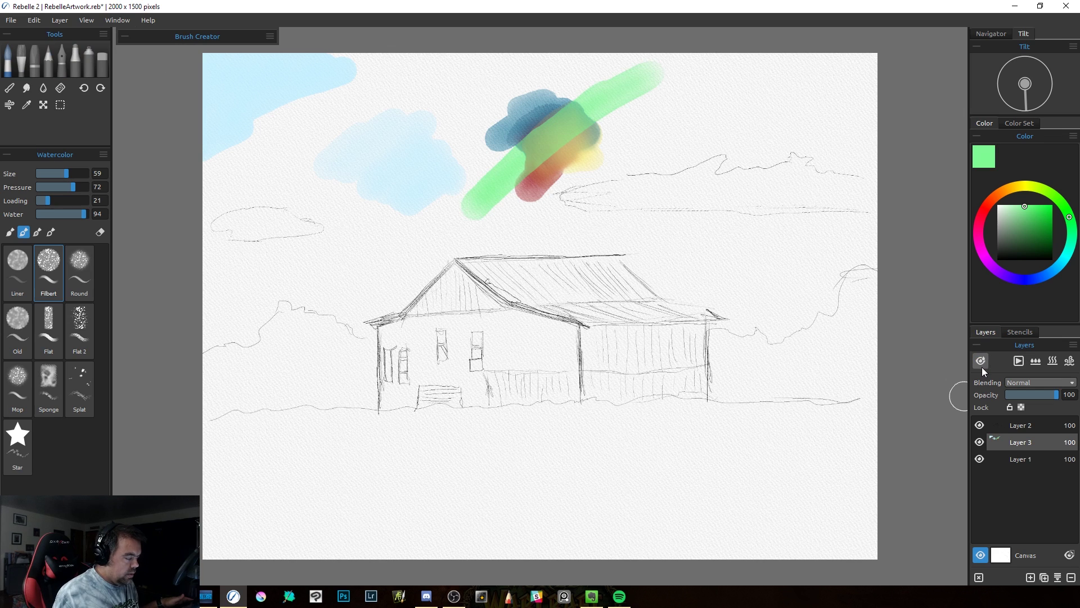
{"action": "left_click", "coordinate": [982, 365]}
{"action": "left_click", "coordinate": [983, 362]}
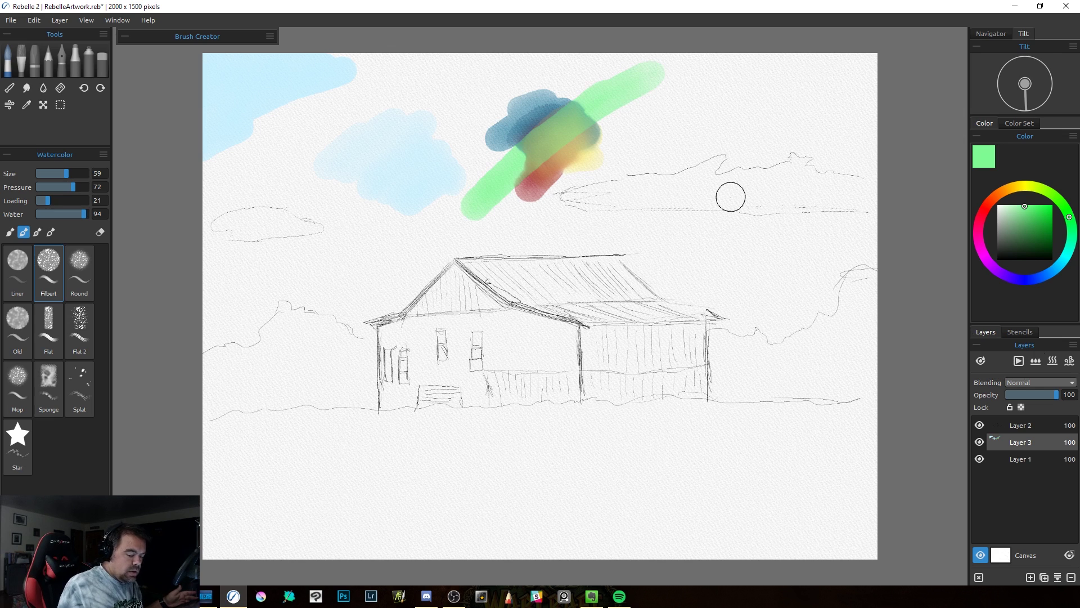
Step: Try wetting the whole of Layer 3 with its wet areas shown, and undo the wetting
{"action": "left_click", "coordinate": [1054, 363]}
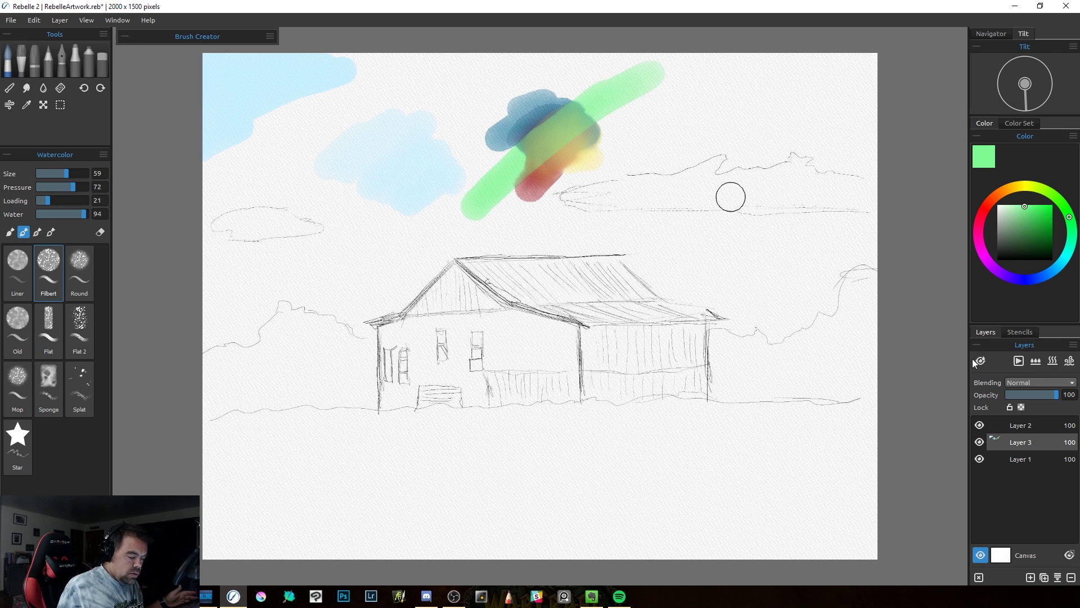
{"action": "left_click", "coordinate": [1038, 363]}
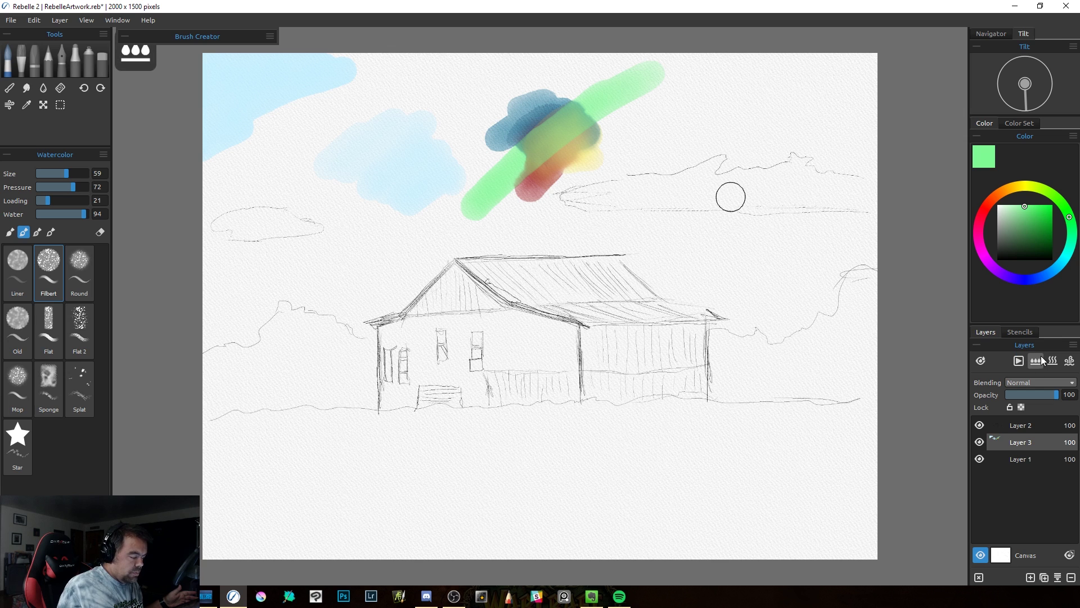
{"action": "left_click", "coordinate": [982, 361]}
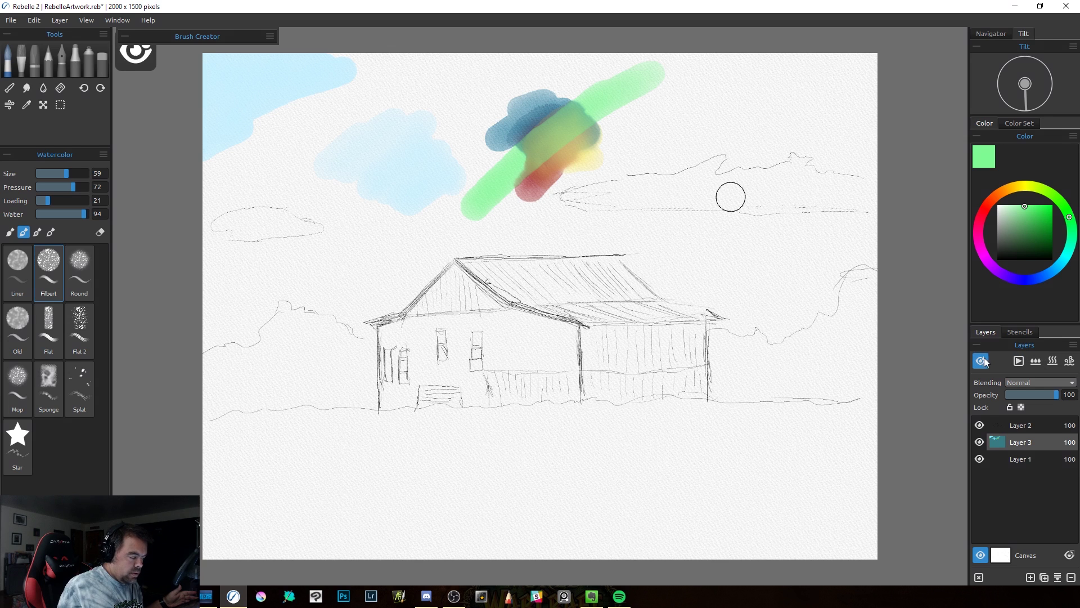
{"action": "left_click", "coordinate": [1037, 364]}
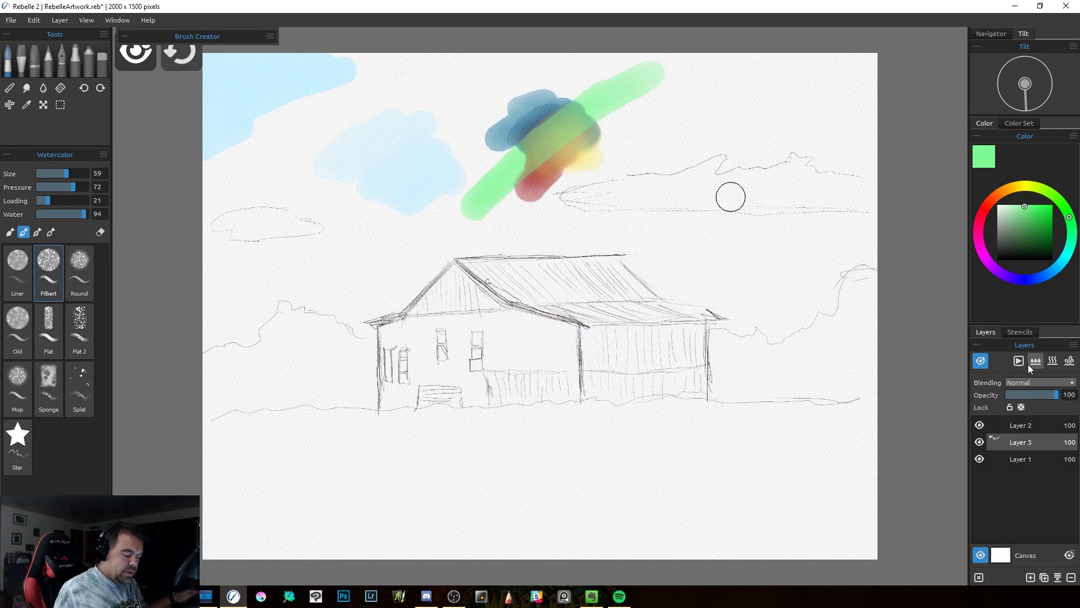
{"action": "left_click", "coordinate": [1028, 364]}
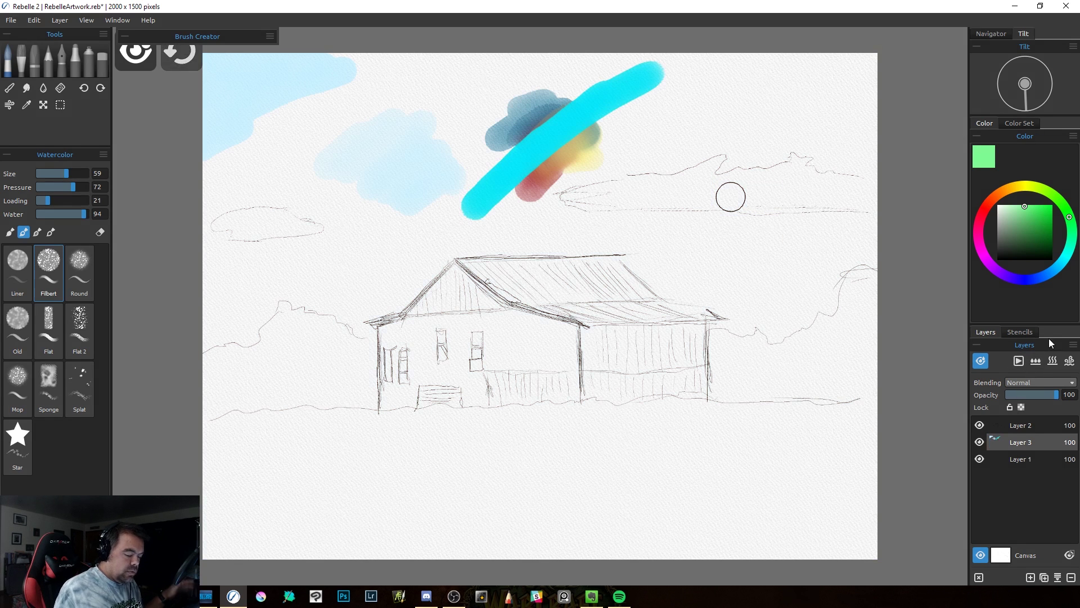
Step: Wet the whole of Layer 3 to let the green stroke spread, and check its wet areas
{"action": "left_click", "coordinate": [982, 361]}
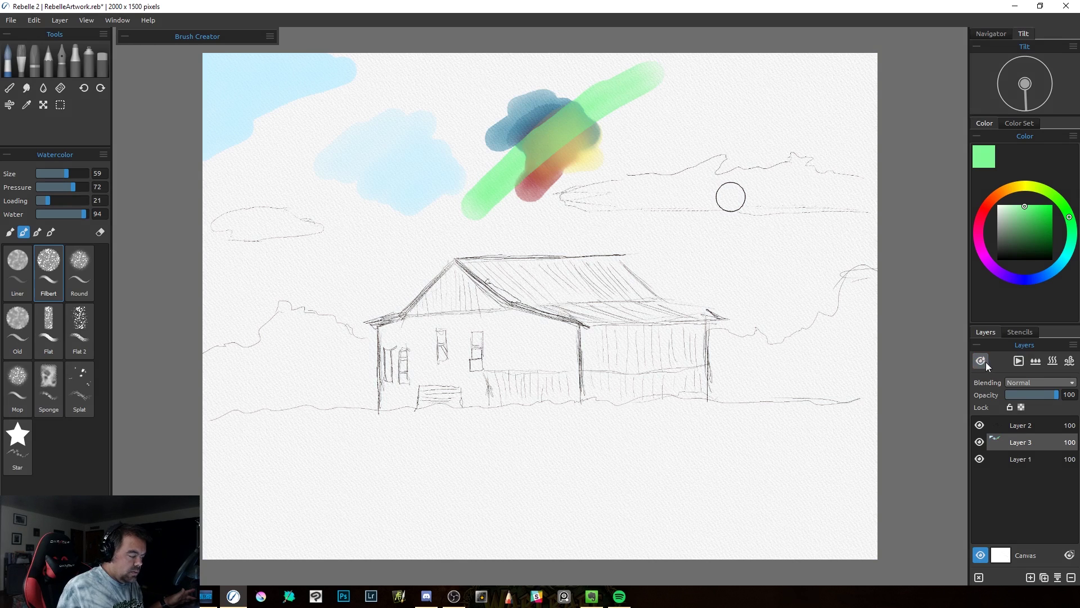
{"action": "left_click", "coordinate": [984, 362]}
{"action": "left_click", "coordinate": [982, 362]}
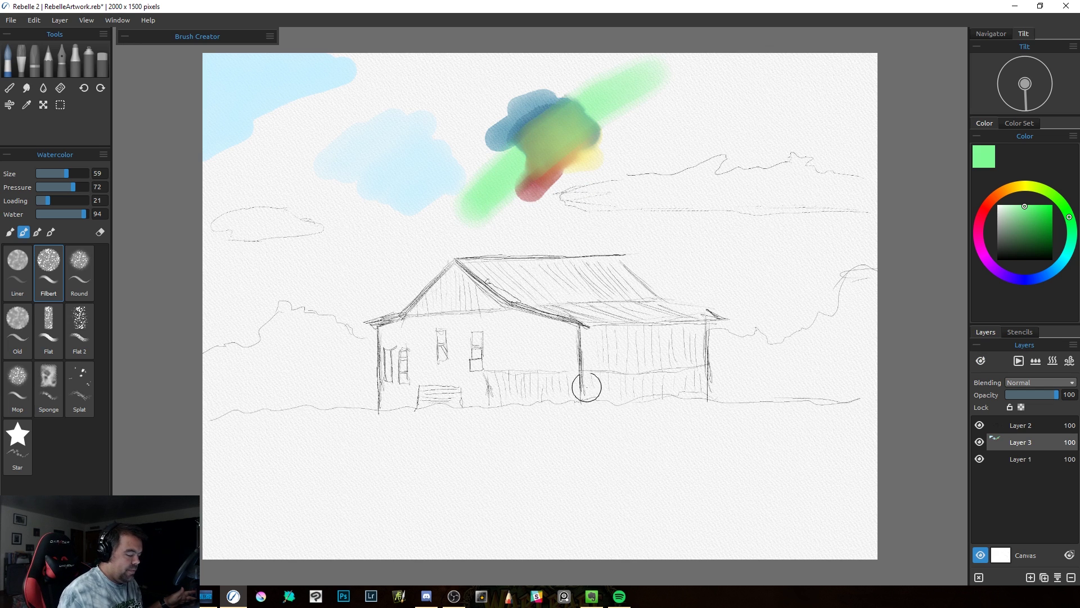
{"action": "left_click", "coordinate": [981, 361]}
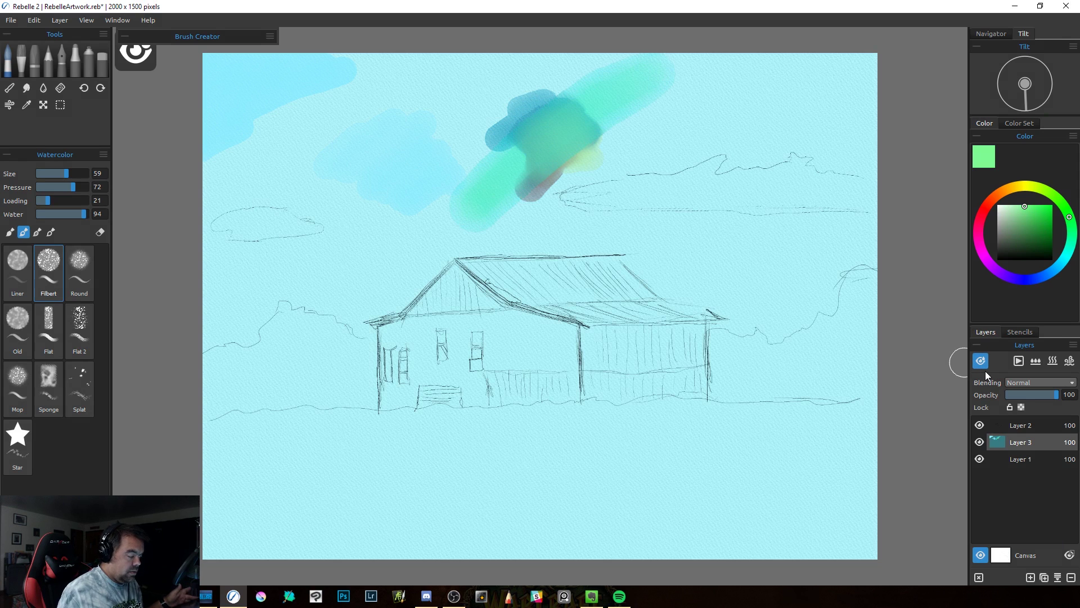
{"action": "left_click", "coordinate": [986, 361]}
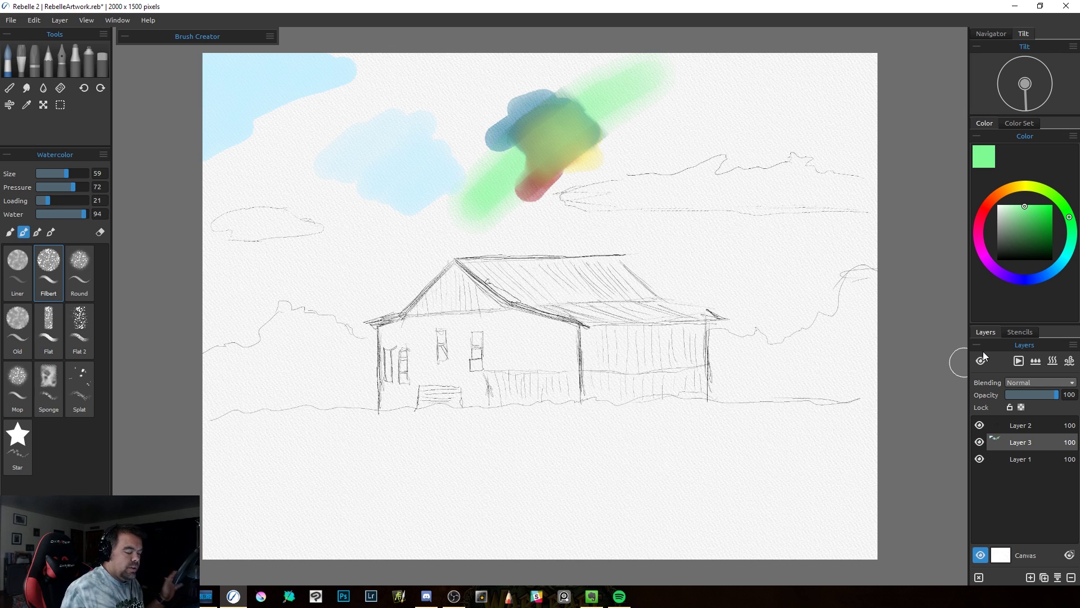
Step: Dry Layer 3 to stop the green stroke spreading, and check its wet areas
{"action": "left_click", "coordinate": [1055, 362]}
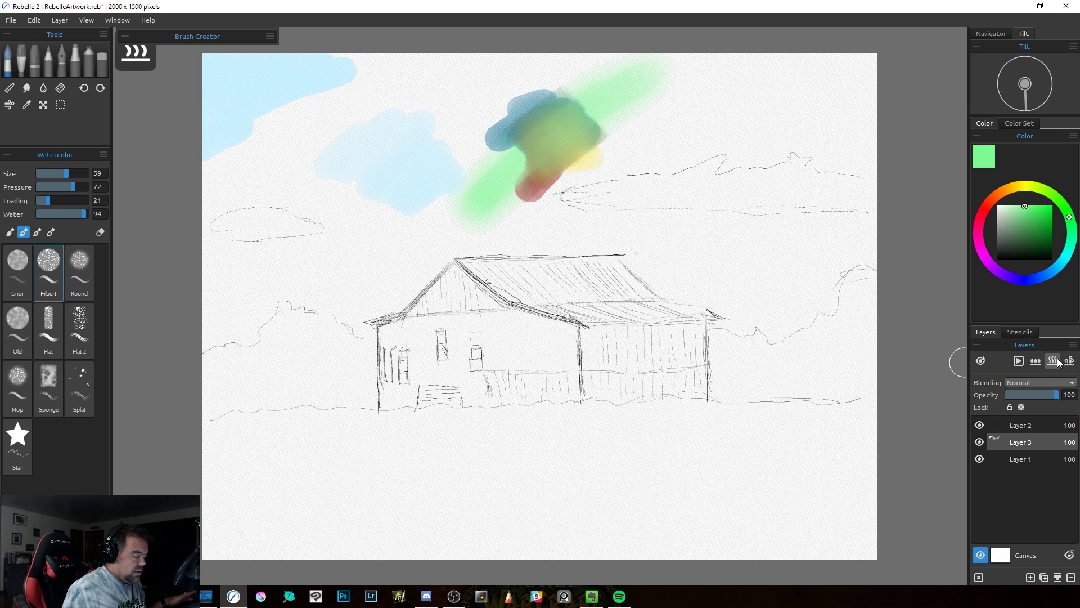
{"action": "left_click", "coordinate": [985, 361]}
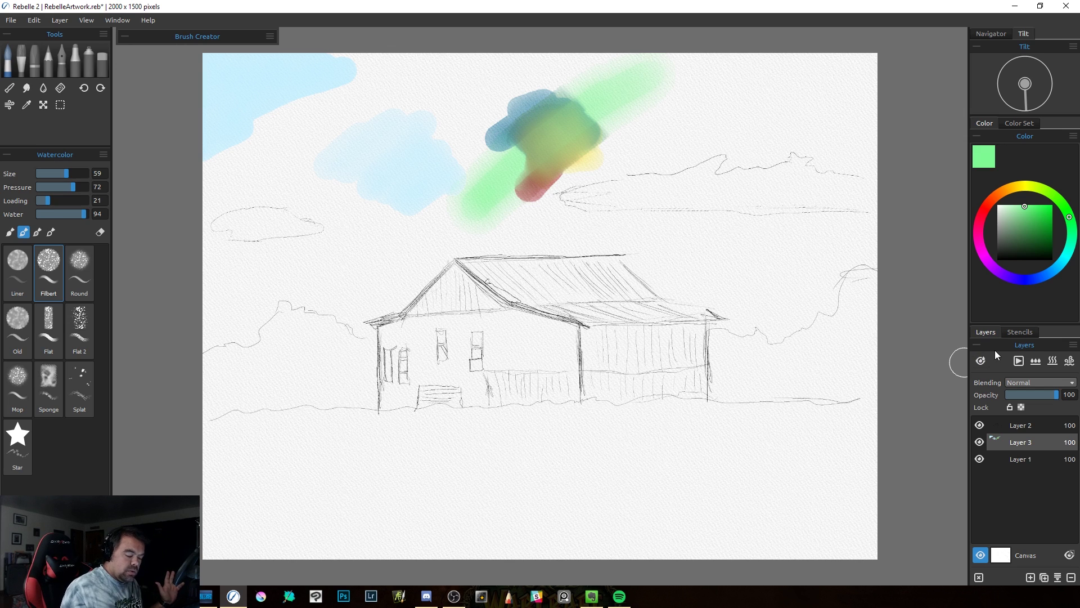
{"action": "left_click", "coordinate": [982, 442]}
{"action": "left_click", "coordinate": [982, 442]}
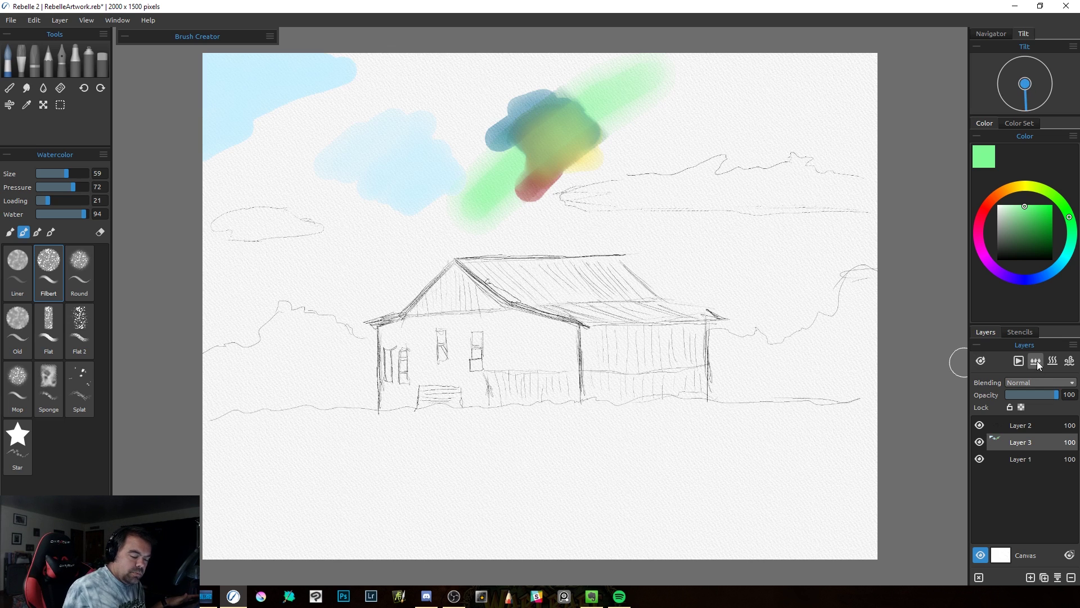
Step: Wet Layer 3 with canvas tilt on and paint a dark green blob above the barn's right end, steering its run until the tilt points straight down
{"action": "left_click", "coordinate": [981, 362]}
{"action": "left_click", "coordinate": [981, 361]}
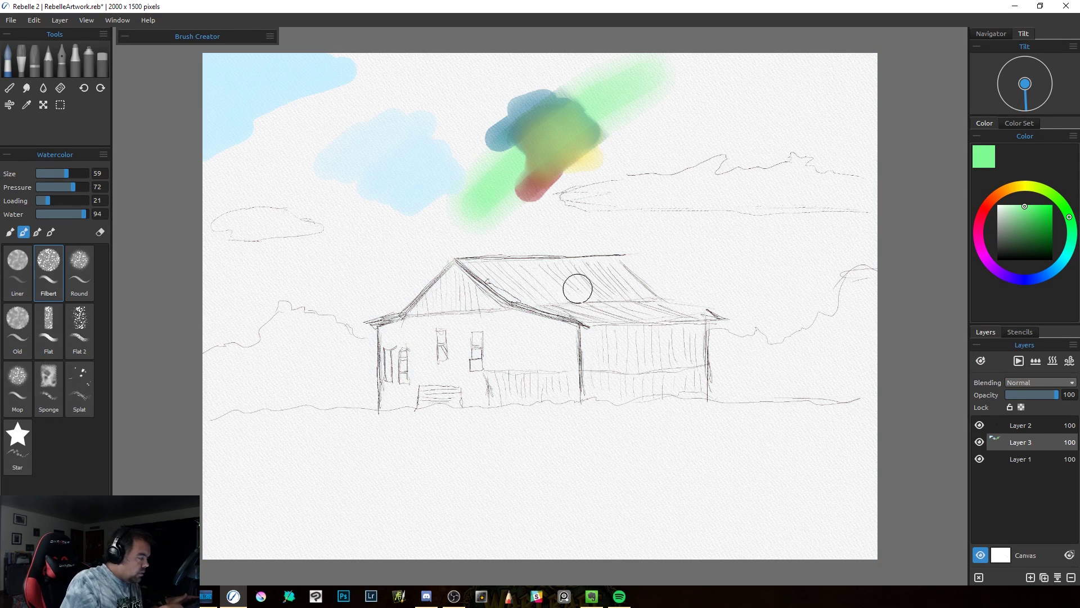
{"action": "left_click", "coordinate": [1052, 223]}
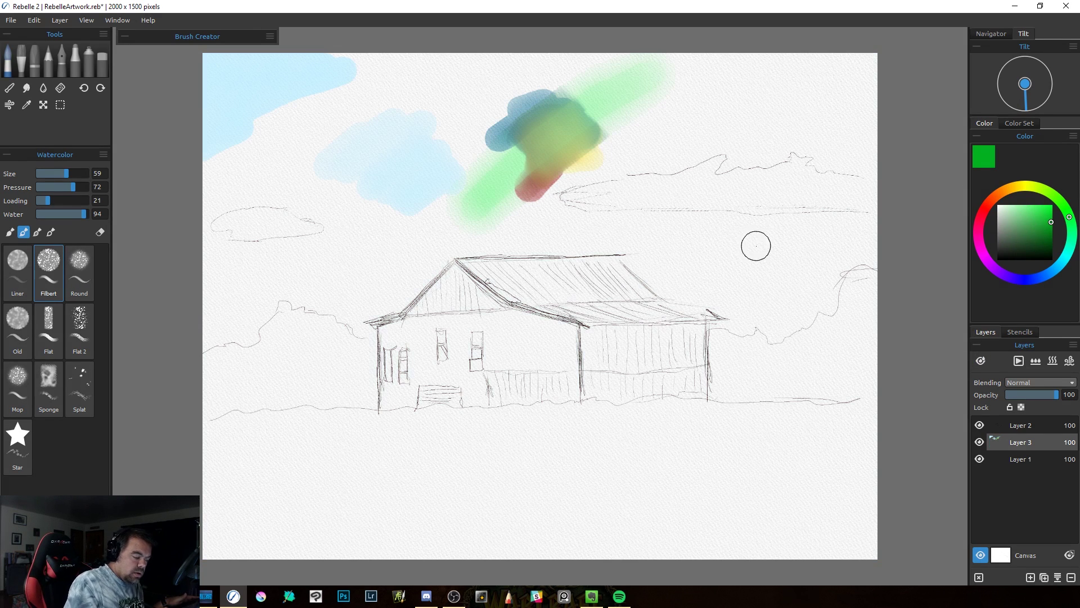
{"action": "left_click", "coordinate": [735, 248]}
{"action": "left_click", "coordinate": [736, 247]}
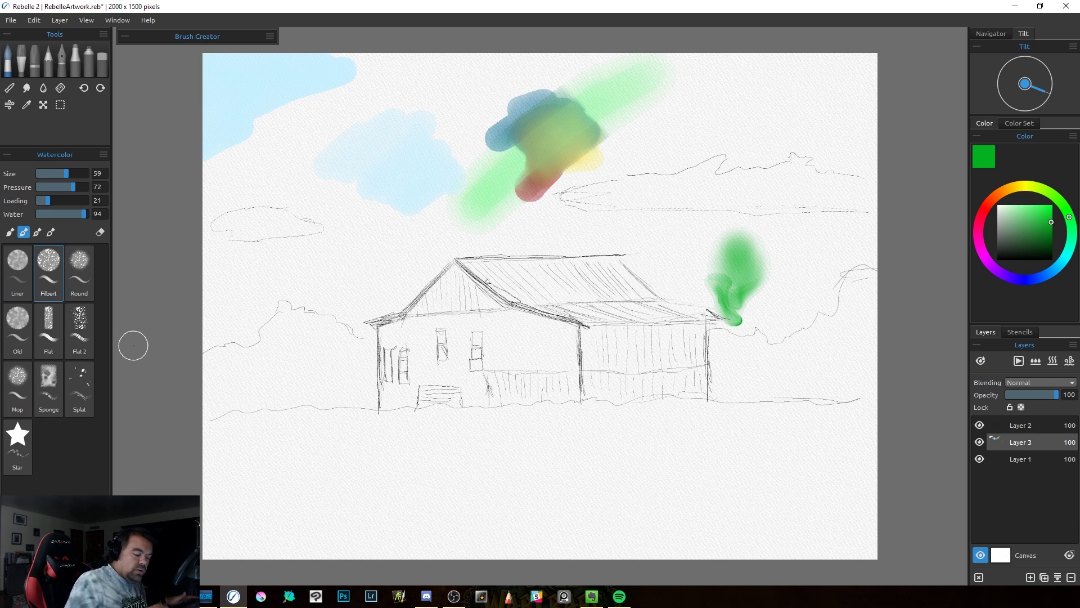
{"action": "left_click", "coordinate": [981, 361]}
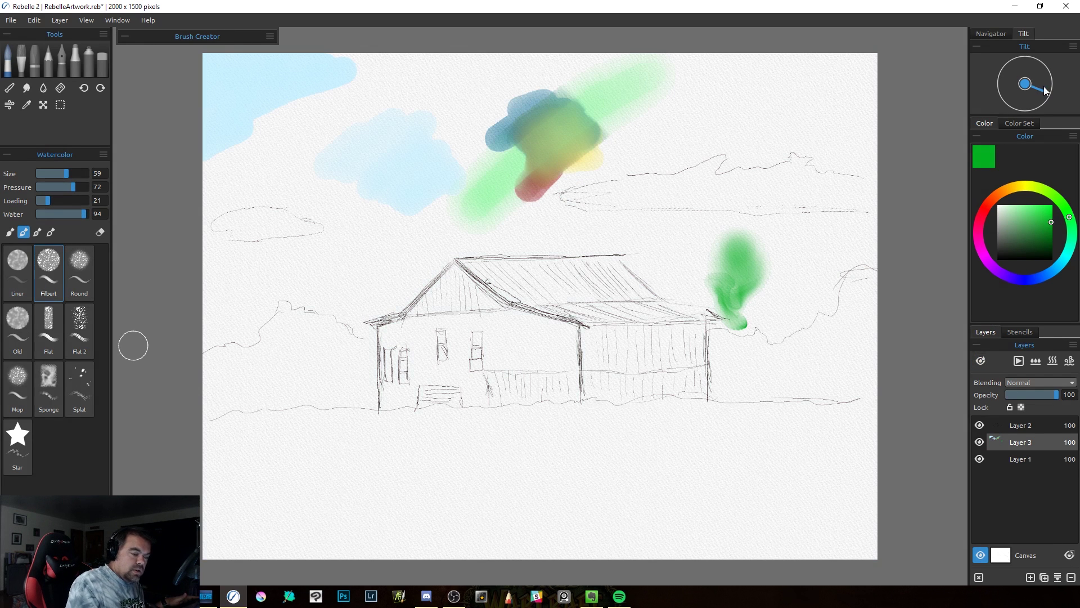
{"action": "left_click_drag", "start_coordinate": [1045, 90], "coordinate": [1028, 115]}
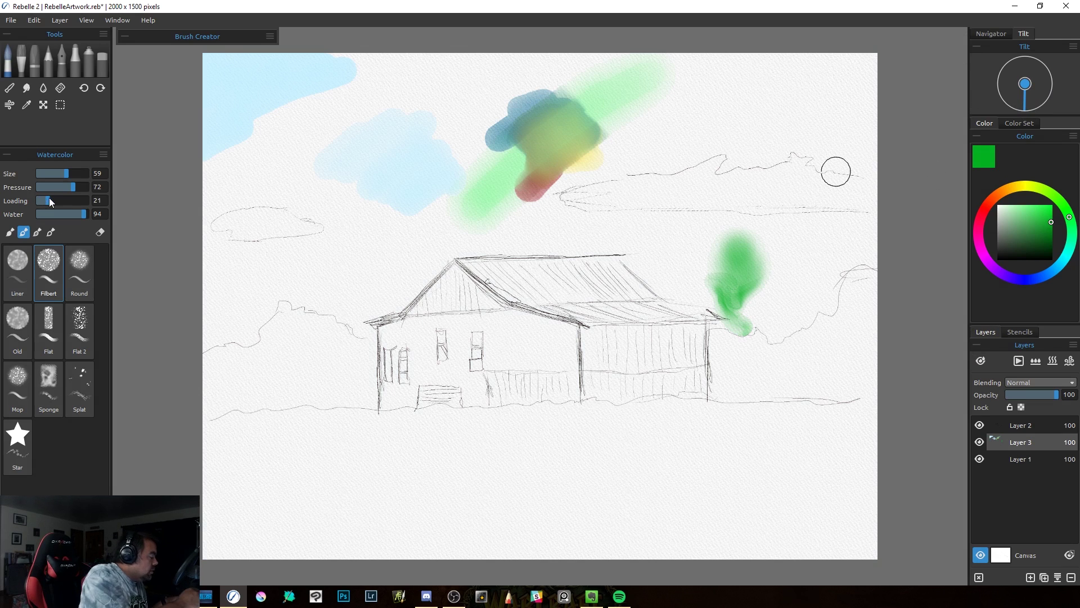
Step: Paint a second dark green blob above the tree line on the far right with Loading at 83, and check the wet areas
{"action": "left_click_drag", "start_coordinate": [49, 200], "coordinate": [79, 200]}
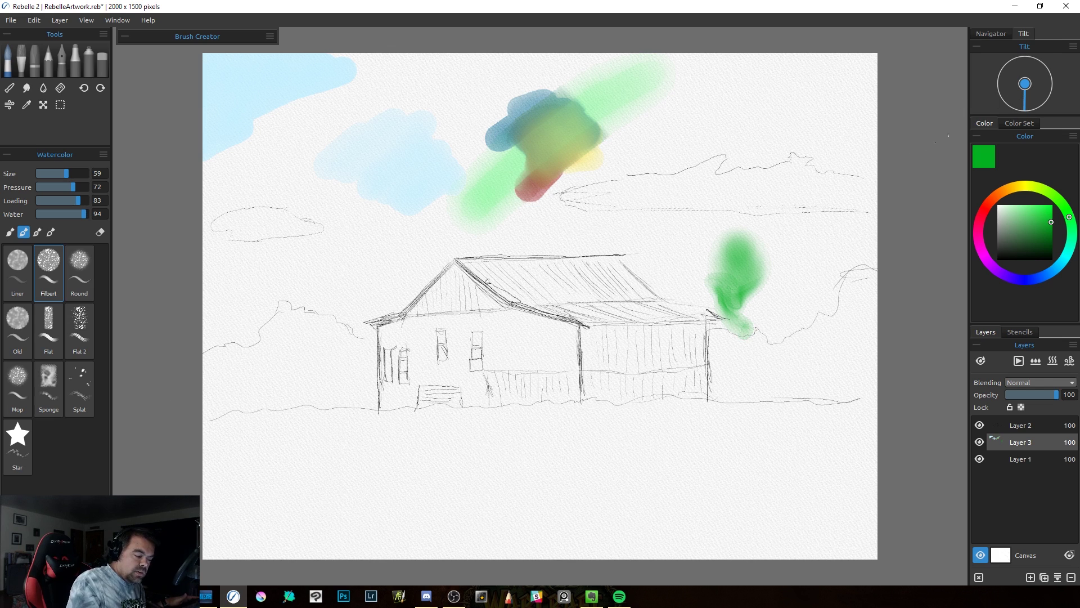
{"action": "left_click", "coordinate": [833, 236]}
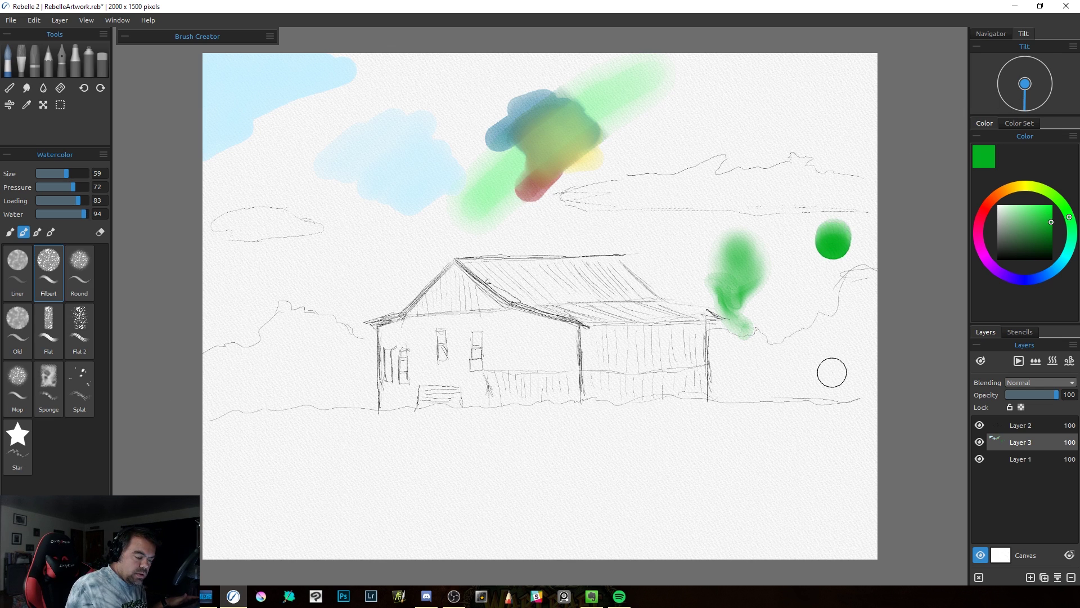
{"action": "mouse_move", "coordinate": [833, 248]}
{"action": "left_mouse_down"}
{"action": "mouse_move", "coordinate": [899, 238]}
{"action": "mouse_move", "coordinate": [890, 258]}
{"action": "mouse_move", "coordinate": [837, 241]}
{"action": "mouse_move", "coordinate": [833, 274]}
{"action": "left_mouse_up"}
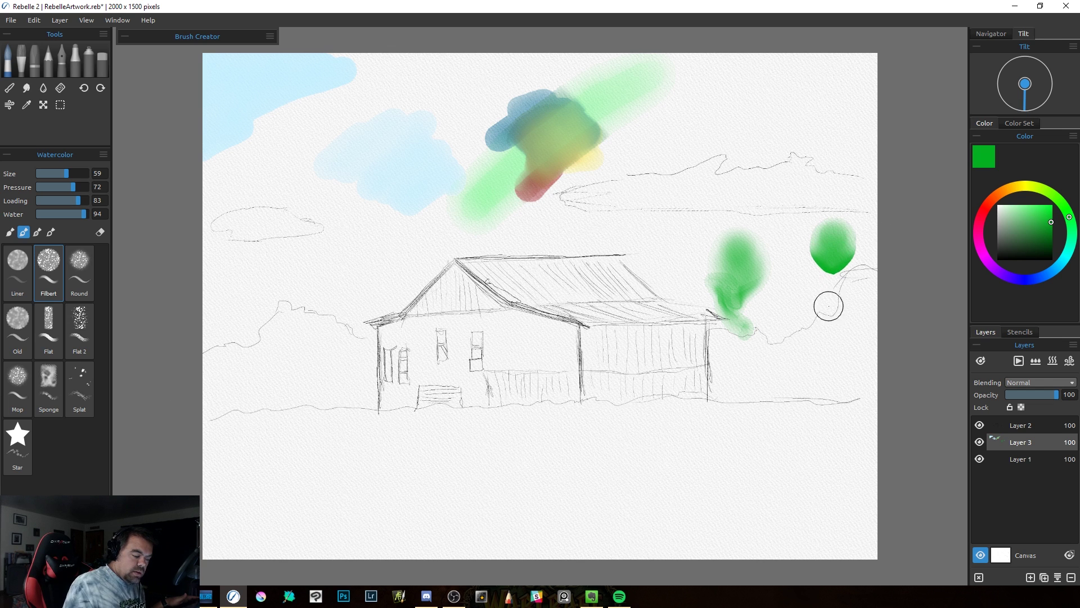
{"action": "left_click", "coordinate": [981, 361]}
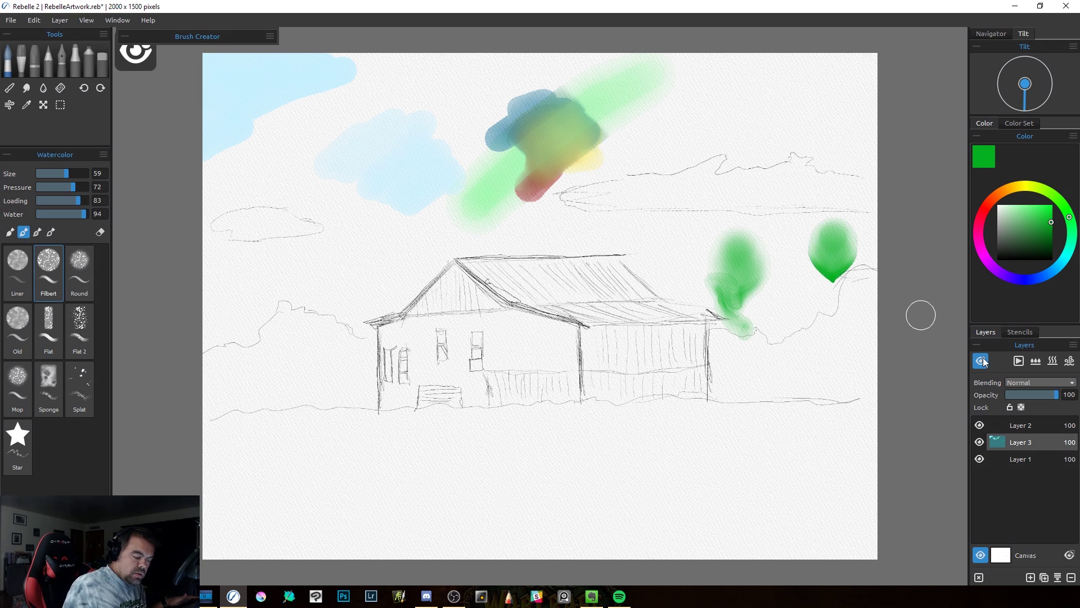
{"action": "left_click", "coordinate": [983, 359]}
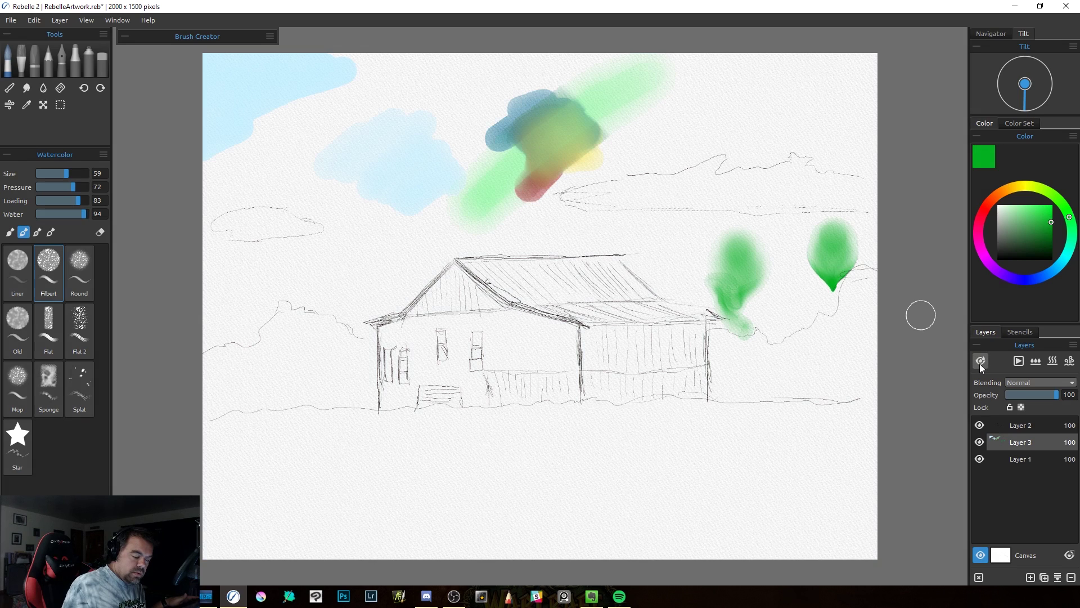
Step: Dry Layer 3 and paint a dark green blob on the dry paper right of the barn, checking its wet area
{"action": "left_click", "coordinate": [1061, 362]}
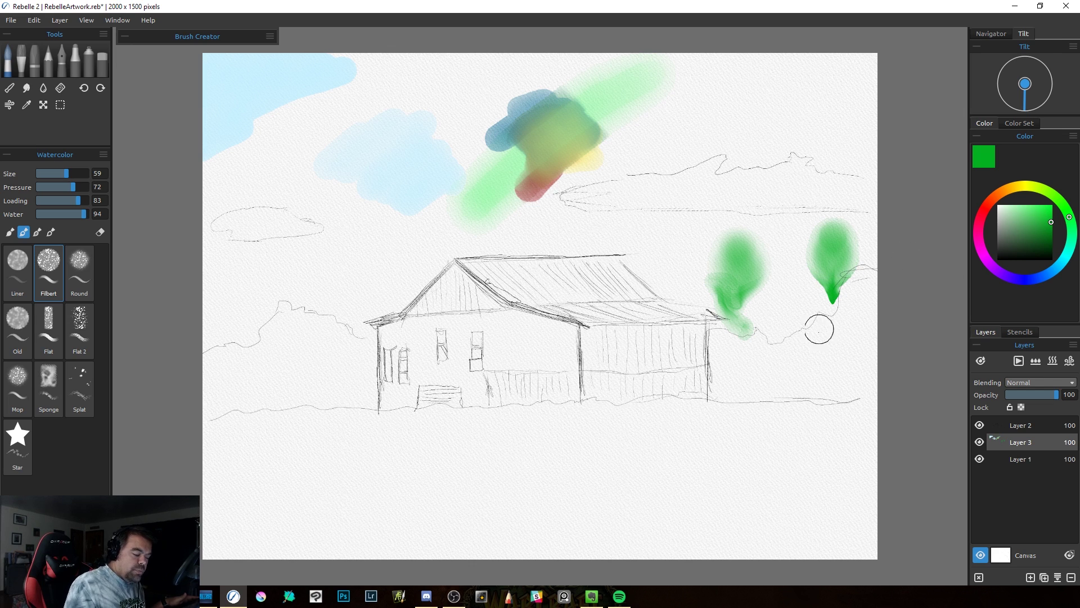
{"action": "left_click", "coordinate": [822, 359]}
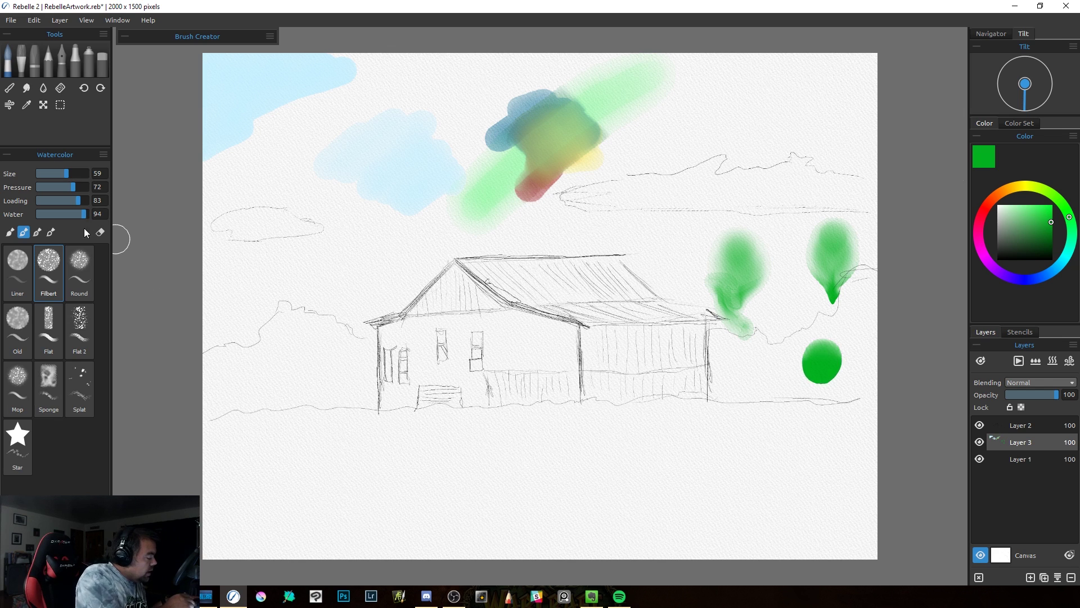
{"action": "left_click_drag", "start_coordinate": [821, 374], "coordinate": [822, 393]}
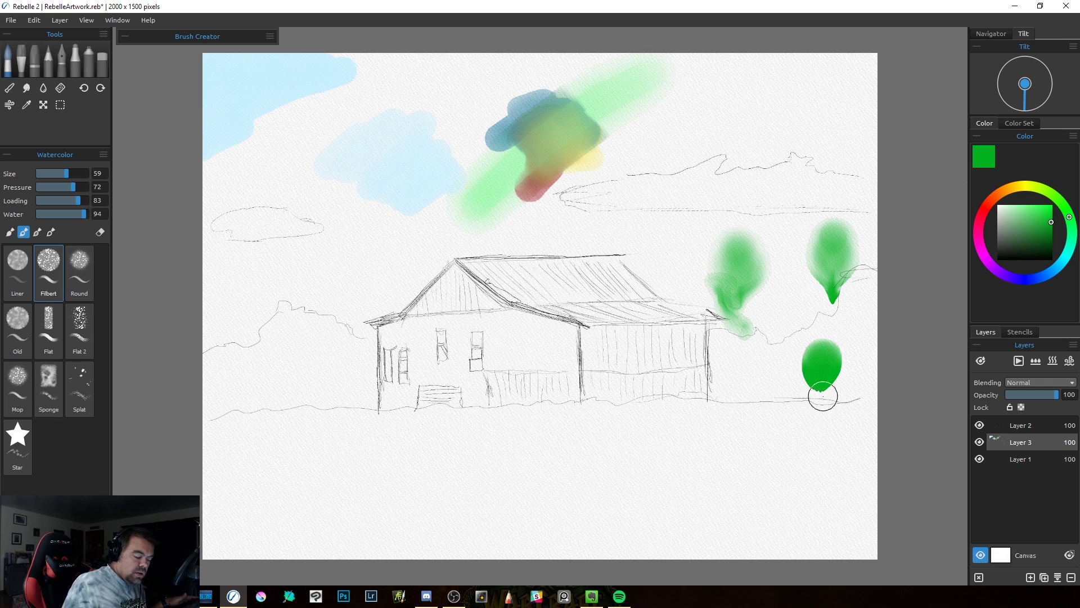
{"action": "left_click", "coordinate": [980, 362]}
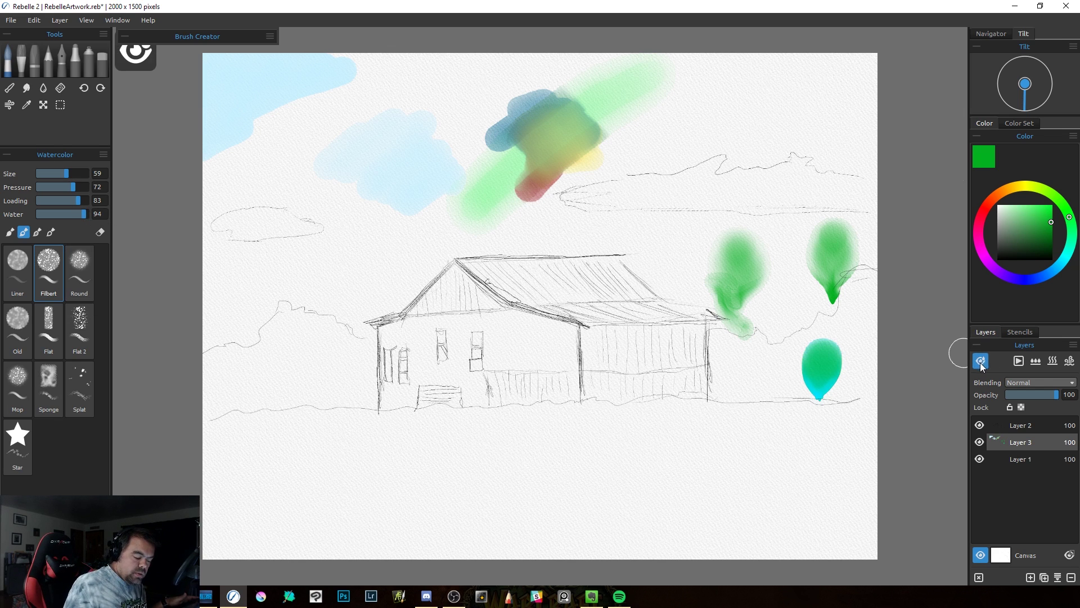
{"action": "left_click", "coordinate": [981, 362]}
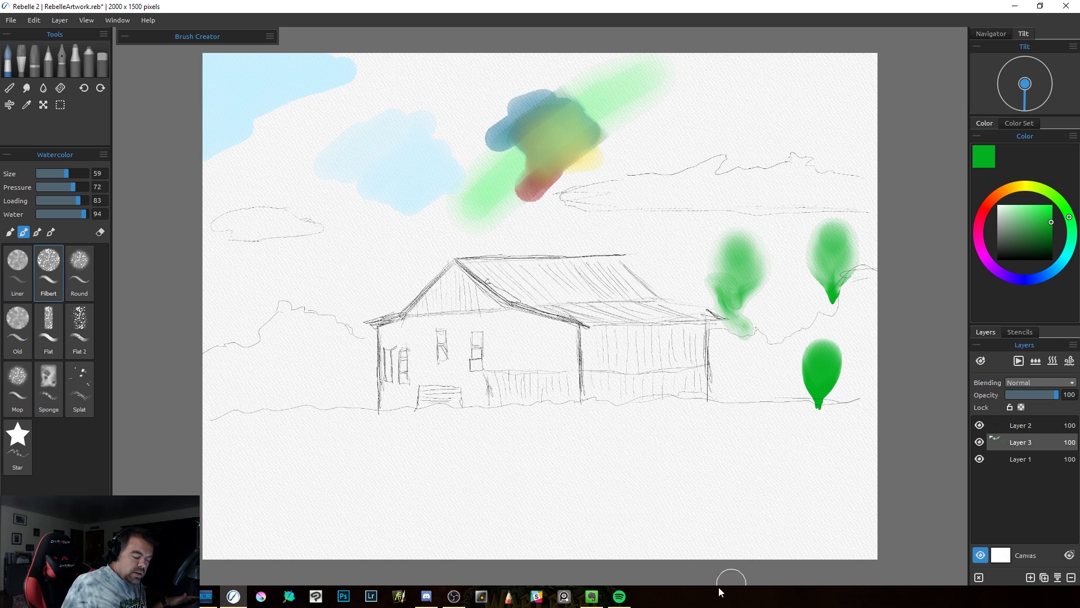
Step: Paint a rust-orange blob beside the dark green one right of the barn, and a dark blue blob overlapping the green one
{"action": "left_click_drag", "start_coordinate": [1027, 190], "coordinate": [993, 198]}
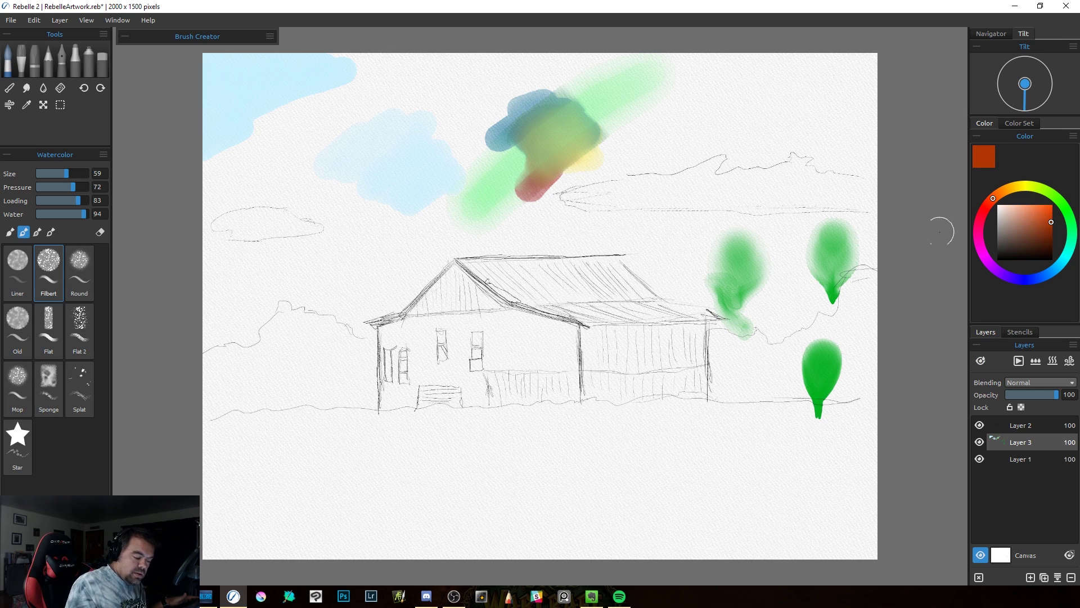
{"action": "left_click", "coordinate": [774, 359]}
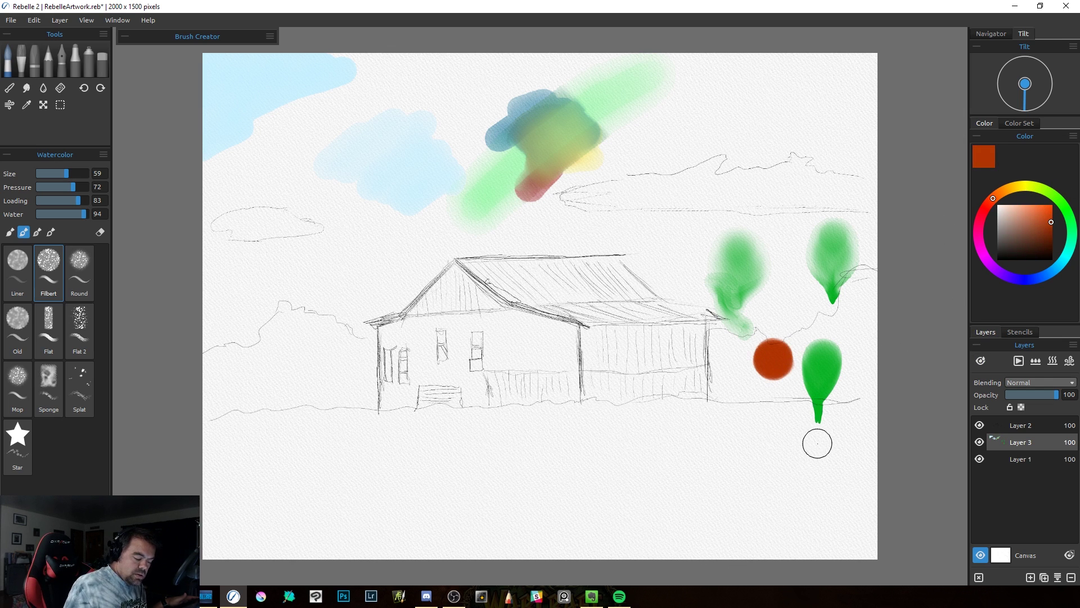
{"action": "left_click", "coordinate": [1034, 278]}
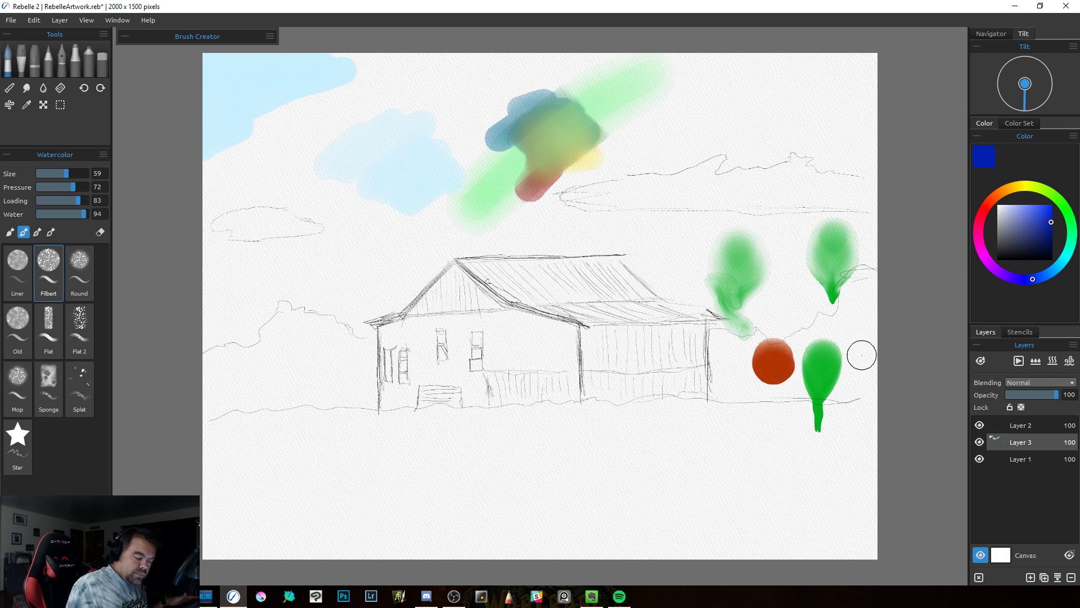
{"action": "left_click", "coordinate": [847, 358]}
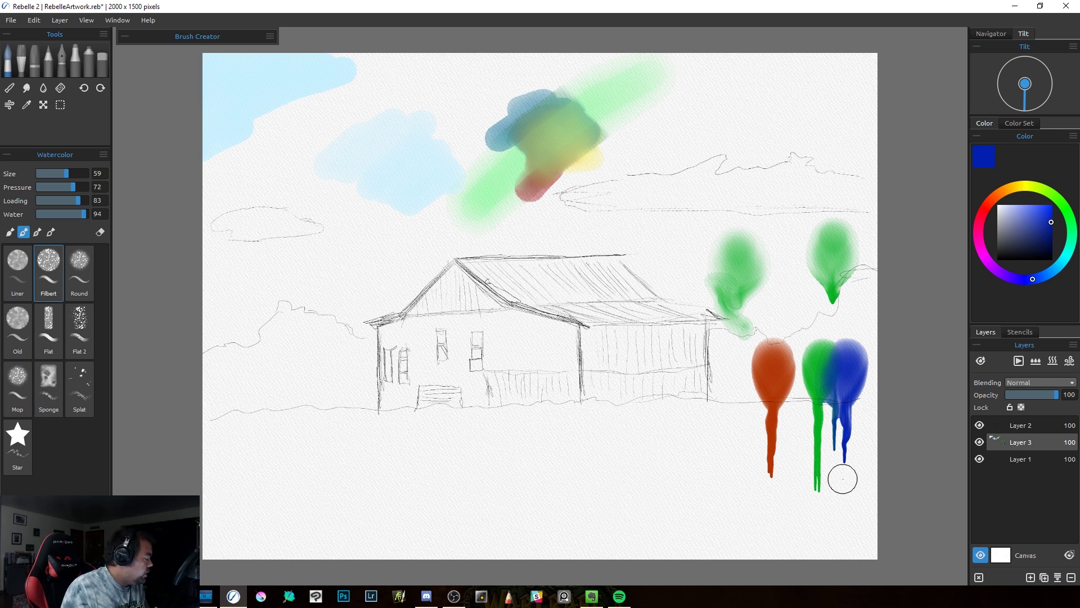
Step: Spatter dark blue paint with the watercolor Splat brush across the barn's front and the bushes at its left end
{"action": "left_click", "coordinate": [80, 391]}
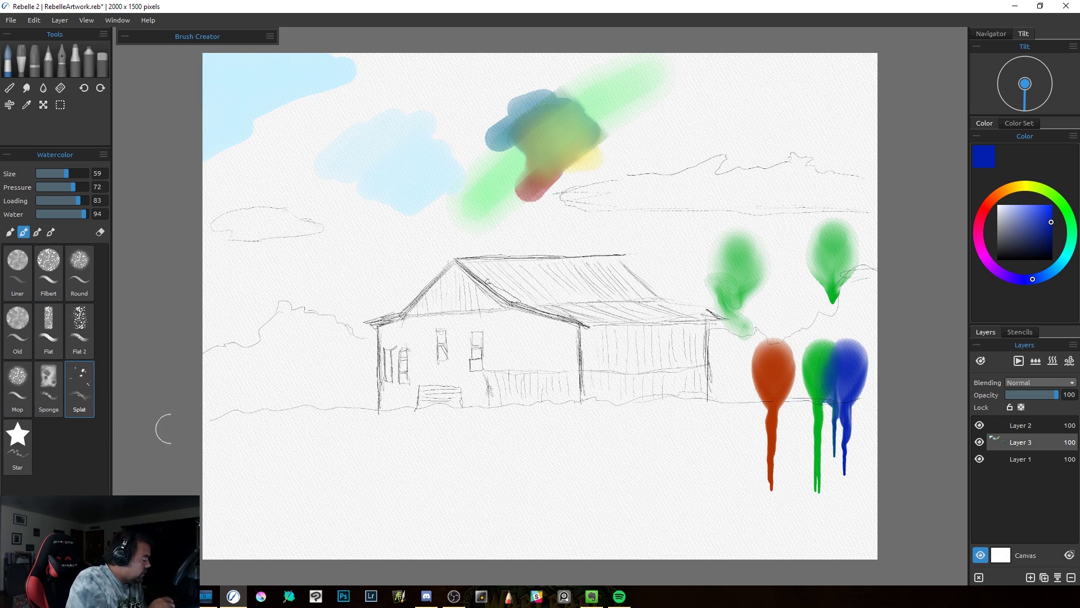
{"action": "mouse_move", "coordinate": [607, 378]}
{"action": "left_mouse_down"}
{"action": "mouse_move", "coordinate": [542, 406]}
{"action": "mouse_move", "coordinate": [565, 491]}
{"action": "left_mouse_up"}
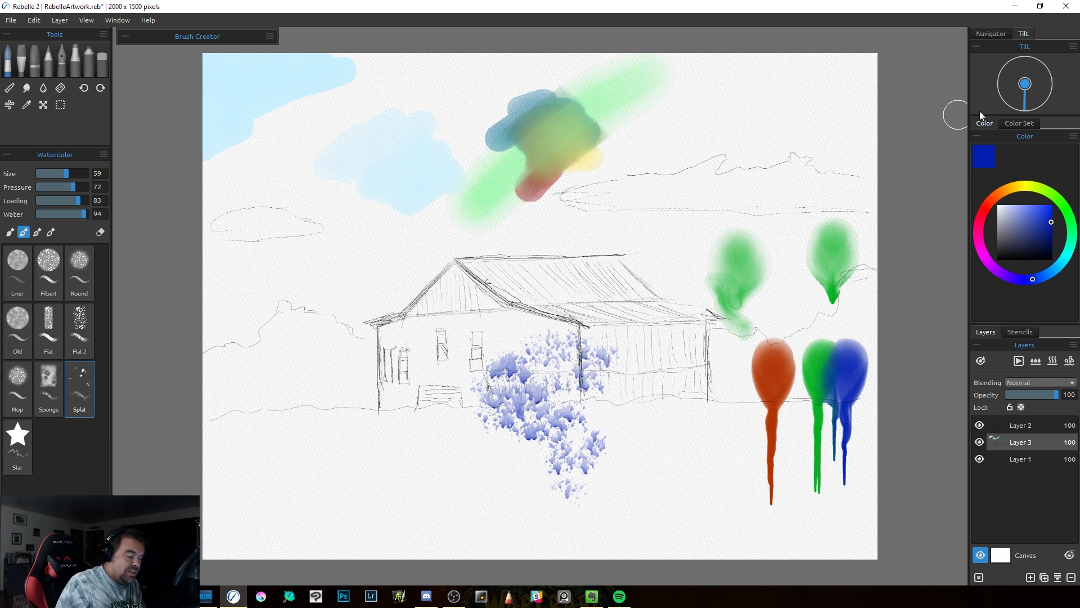
{"action": "left_click", "coordinate": [403, 363]}
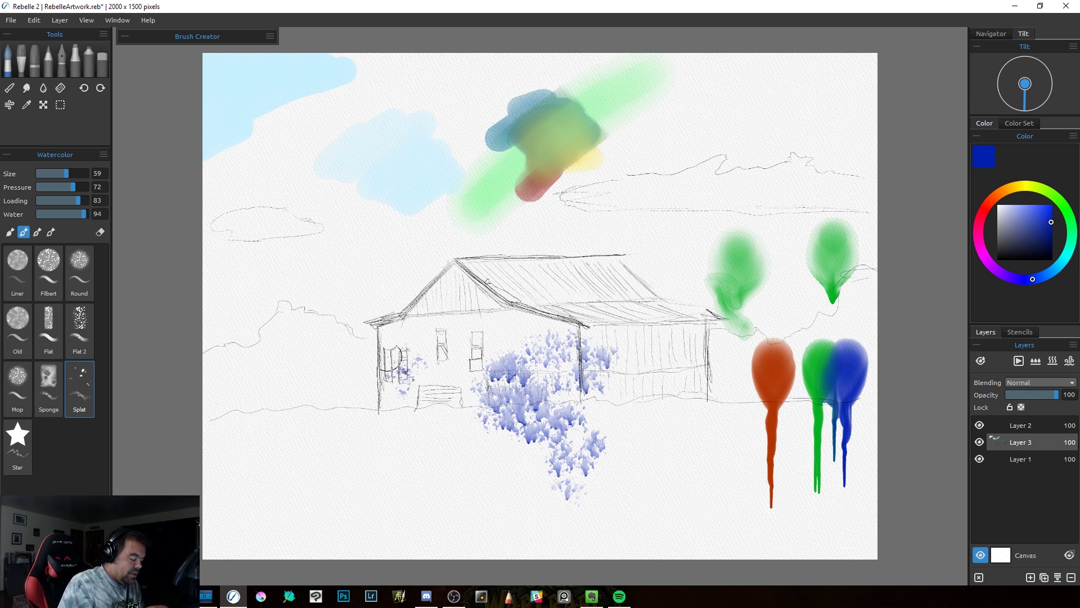
{"action": "left_click_drag", "start_coordinate": [394, 354], "coordinate": [292, 445]}
Step: Paint a dark blue Sponge patch at the barn's lower right, and dry Layer 3 with the wet areas shown
{"action": "left_click", "coordinate": [48, 388]}
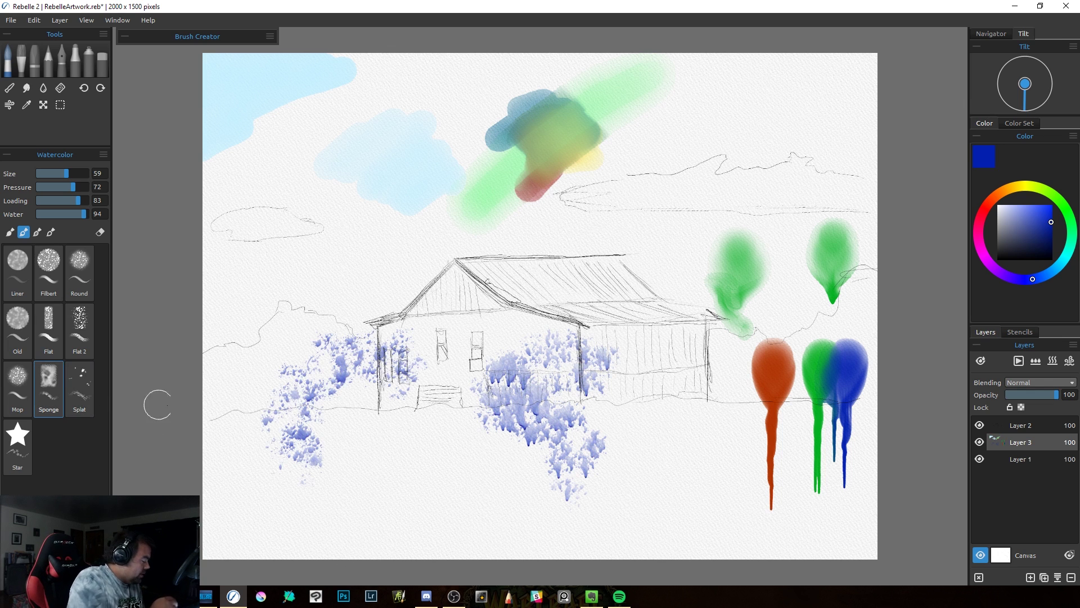
{"action": "mouse_move", "coordinate": [678, 369]}
{"action": "left_mouse_down"}
{"action": "mouse_move", "coordinate": [635, 387]}
{"action": "mouse_move", "coordinate": [664, 450]}
{"action": "left_mouse_up"}
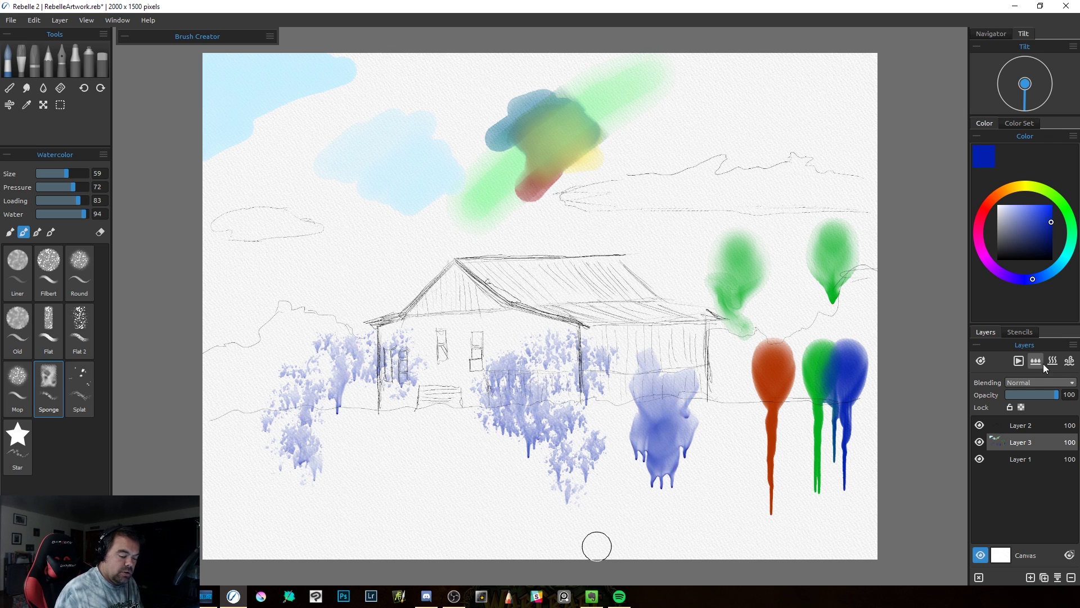
{"action": "left_click", "coordinate": [1054, 362]}
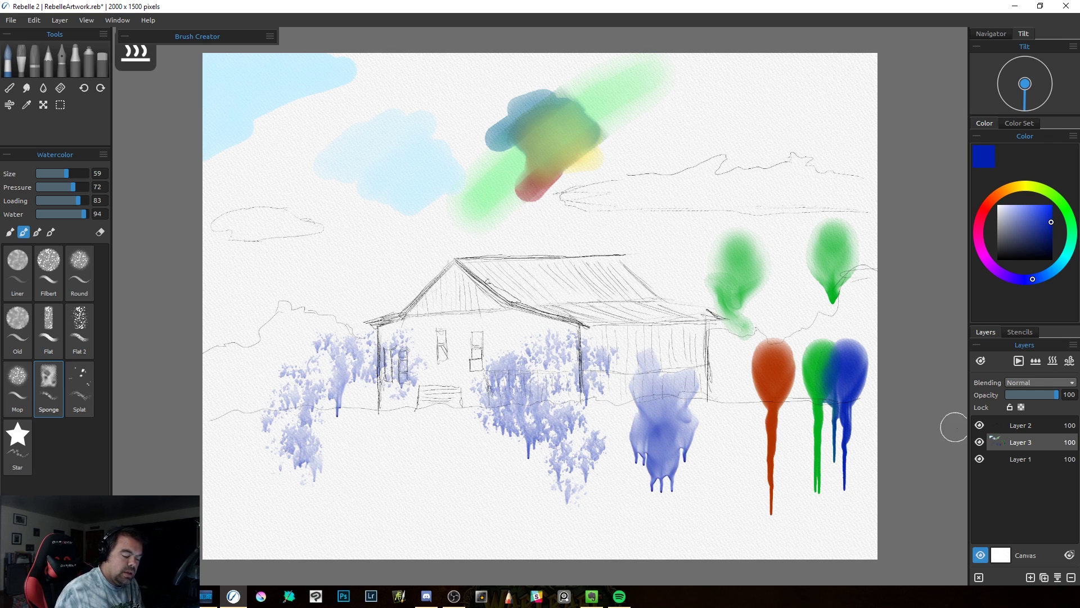
{"action": "left_click", "coordinate": [981, 361]}
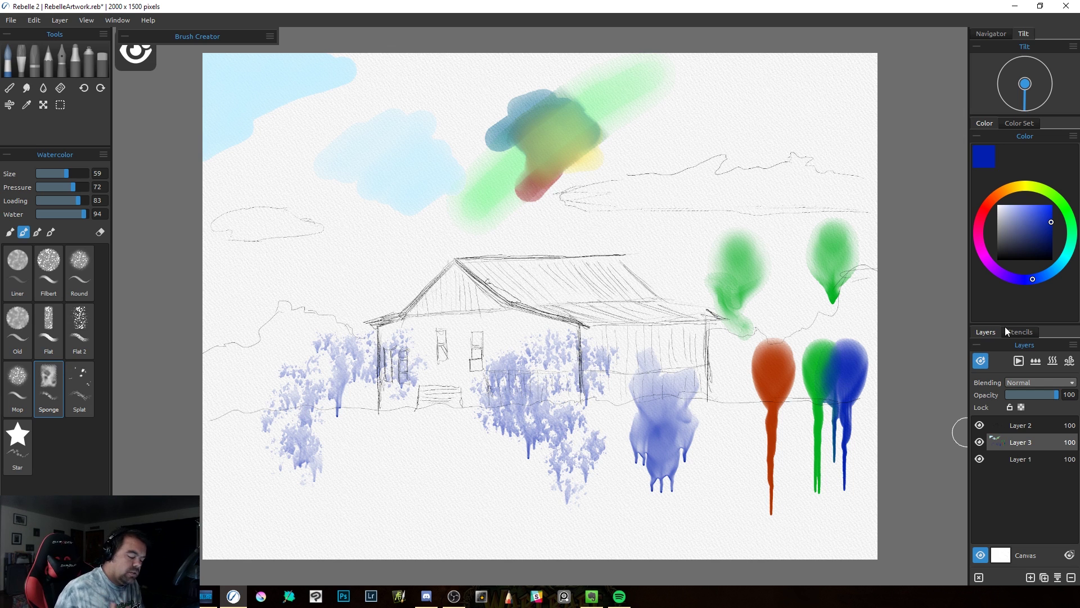
Step: Hide Layer 3 and add a new empty layer above it
{"action": "left_click", "coordinate": [979, 442]}
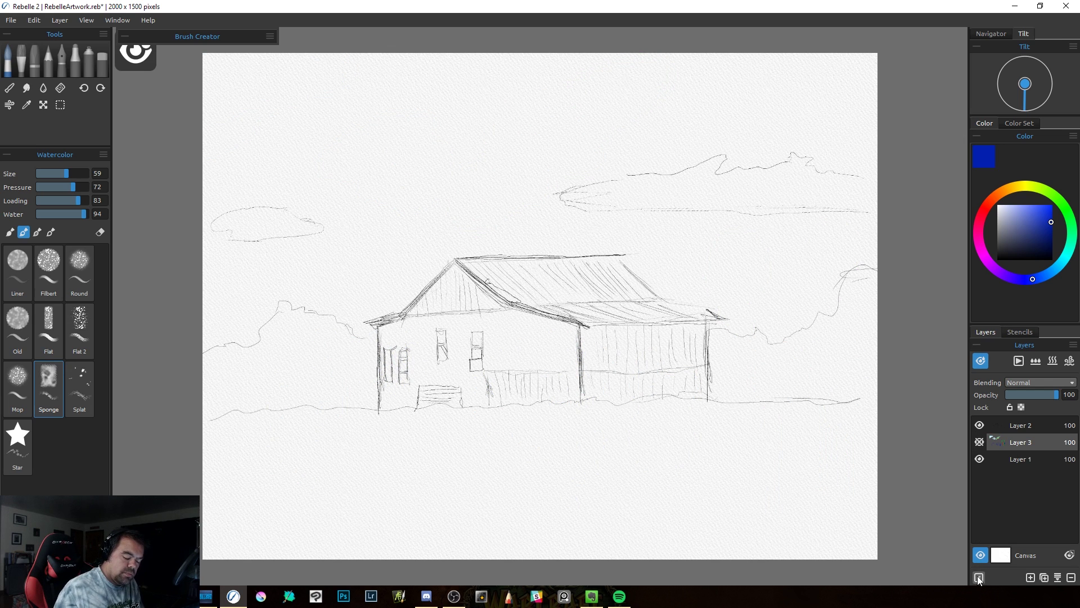
{"action": "left_click", "coordinate": [1031, 577]}
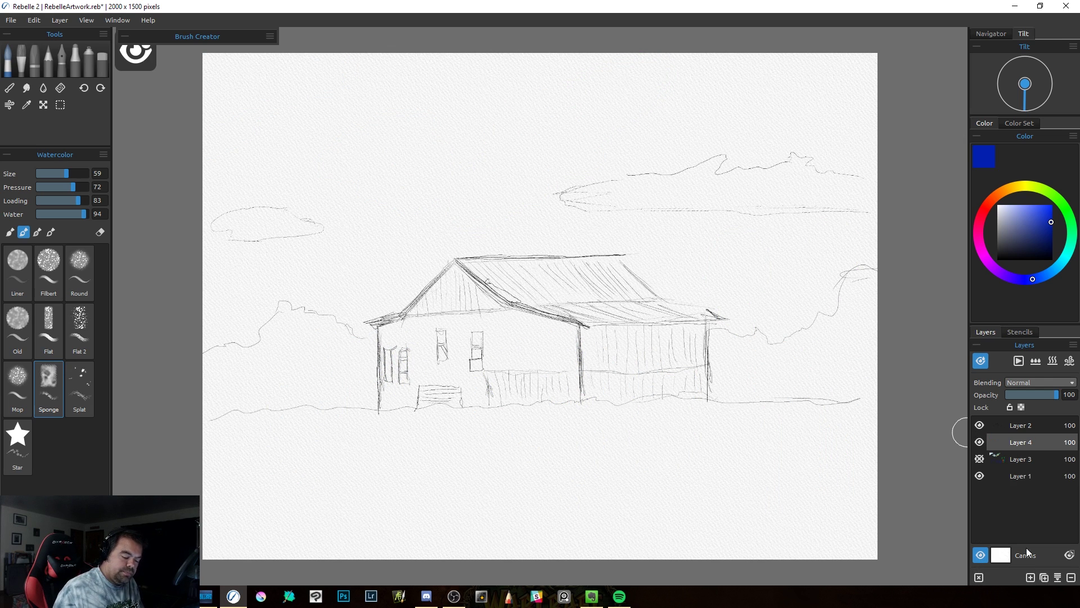
Step: Examine the brush types and settings of the Acrylic, Pastel, Ink Pen, Marker, Airbrush, Eraser, Smudge, Water, Dry and Blow tools
{"action": "left_click", "coordinate": [22, 57]}
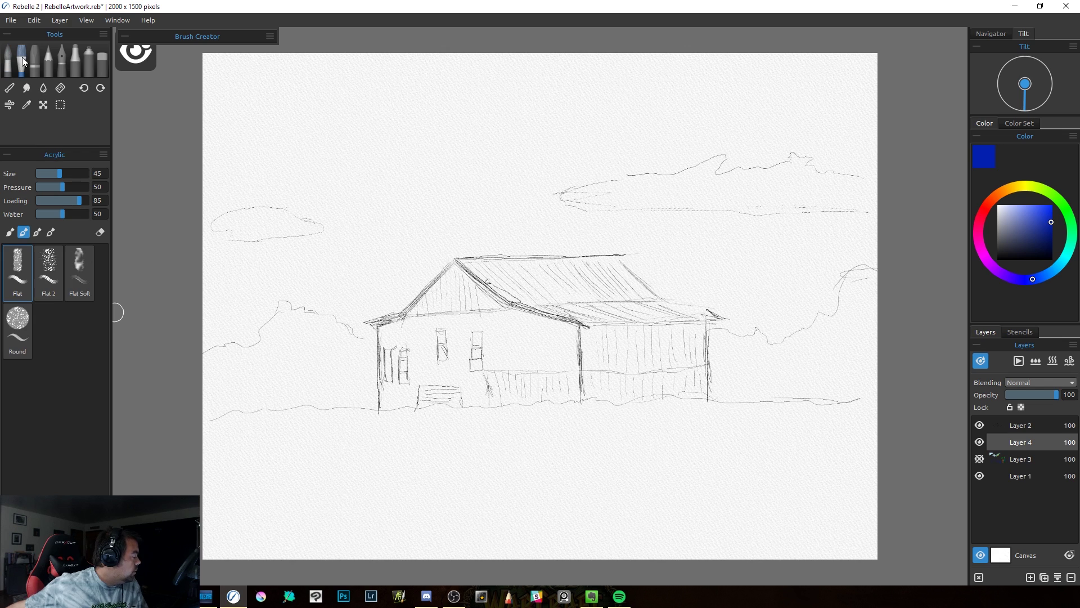
{"action": "left_click", "coordinate": [35, 58]}
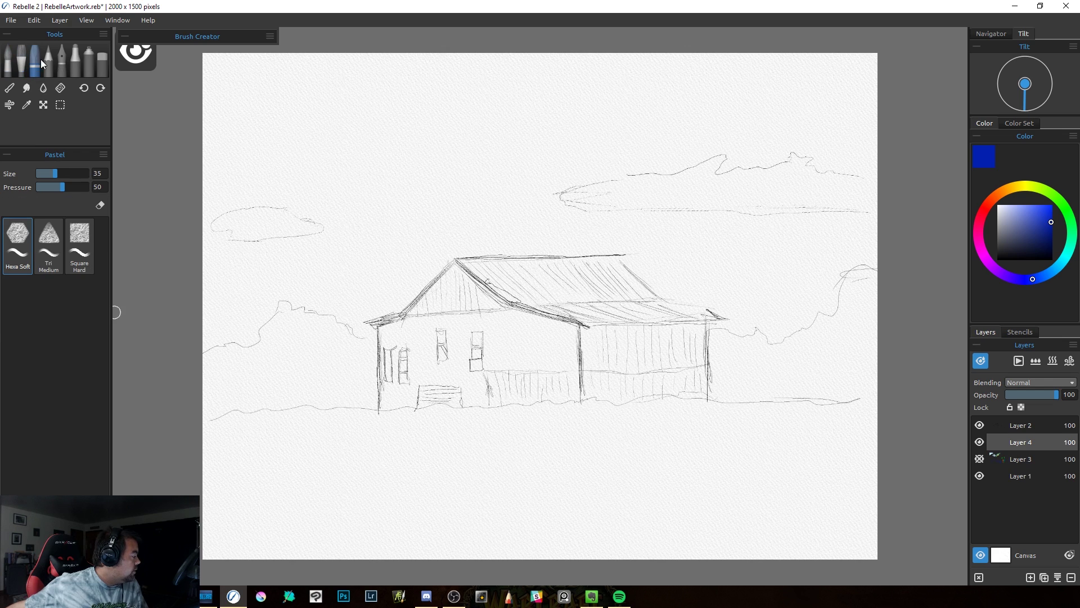
{"action": "left_click", "coordinate": [48, 60]}
{"action": "left_click", "coordinate": [66, 60]}
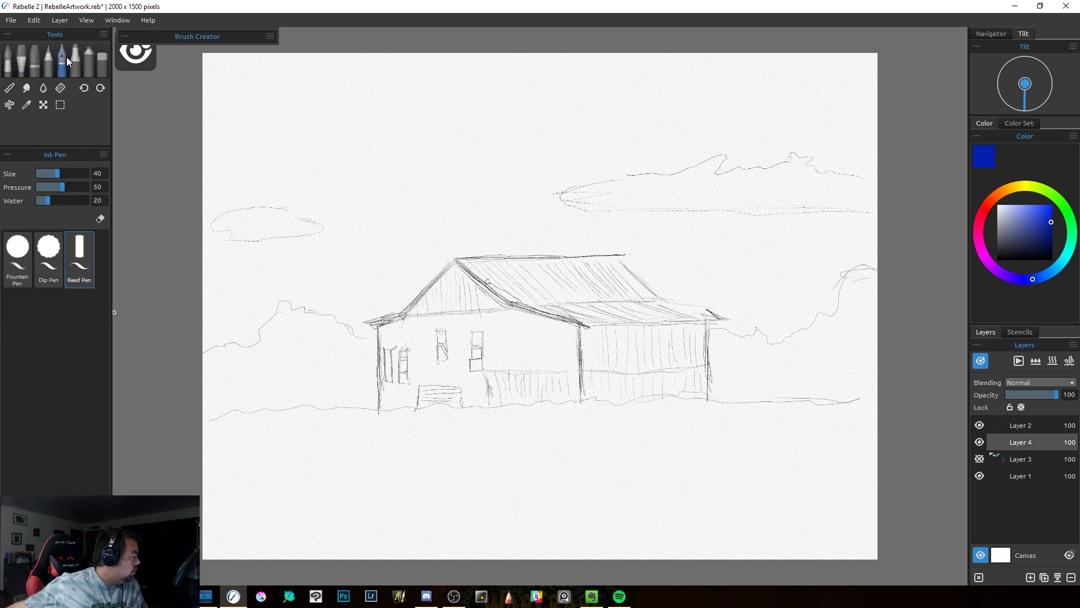
{"action": "left_click", "coordinate": [73, 59]}
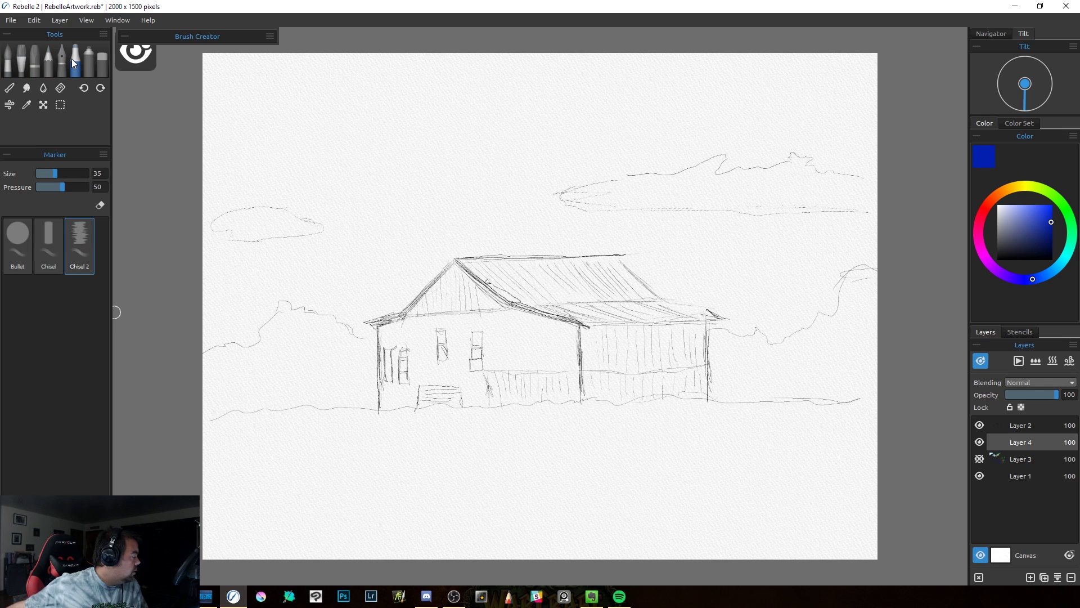
{"action": "left_click", "coordinate": [89, 60]}
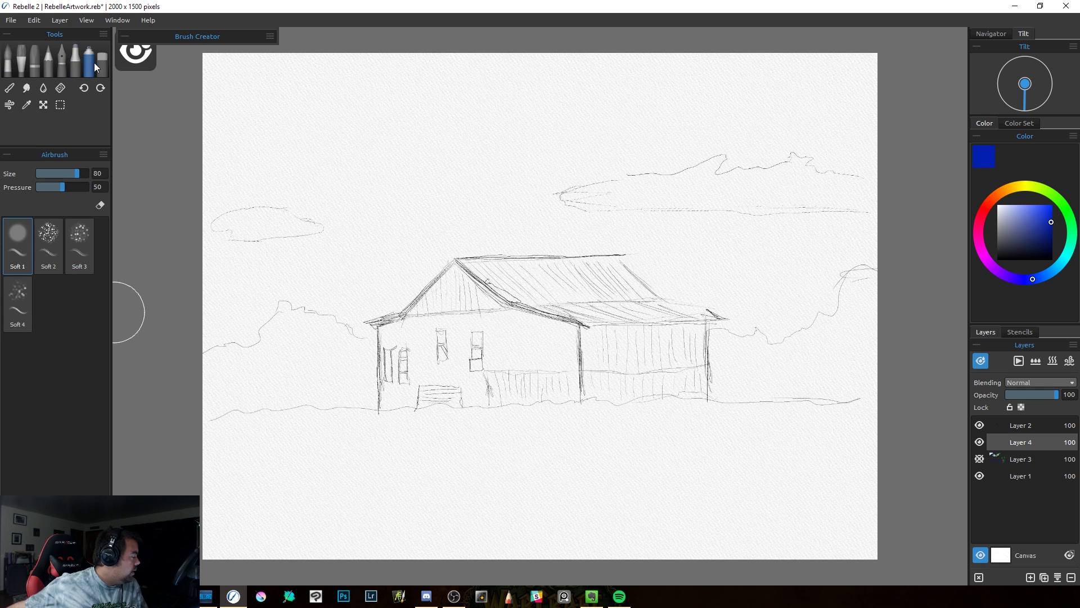
{"action": "left_click", "coordinate": [102, 67]}
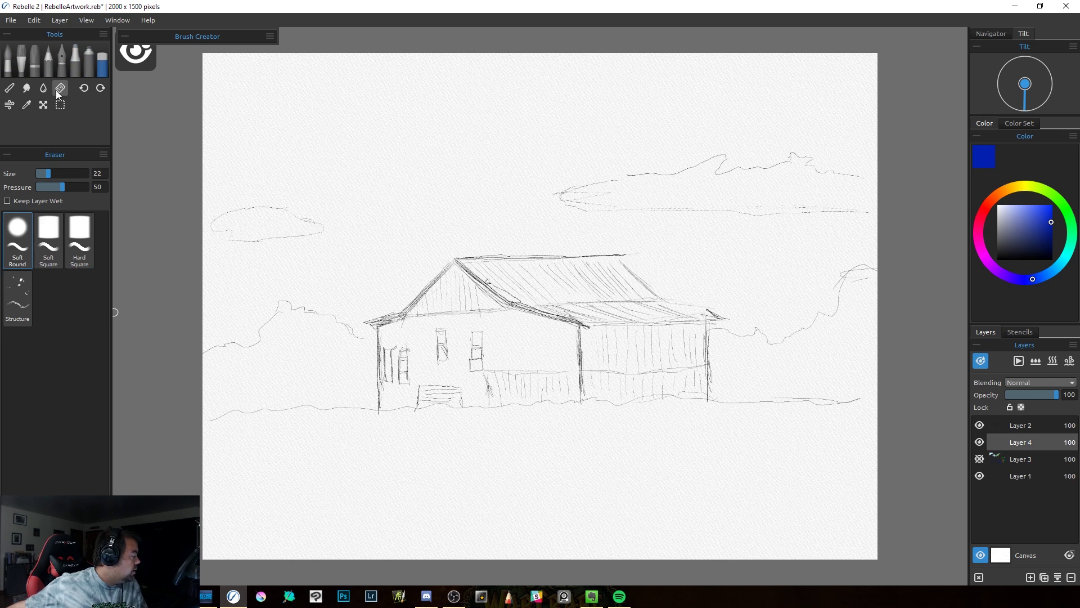
{"action": "left_click", "coordinate": [27, 89]}
{"action": "left_click", "coordinate": [27, 89]}
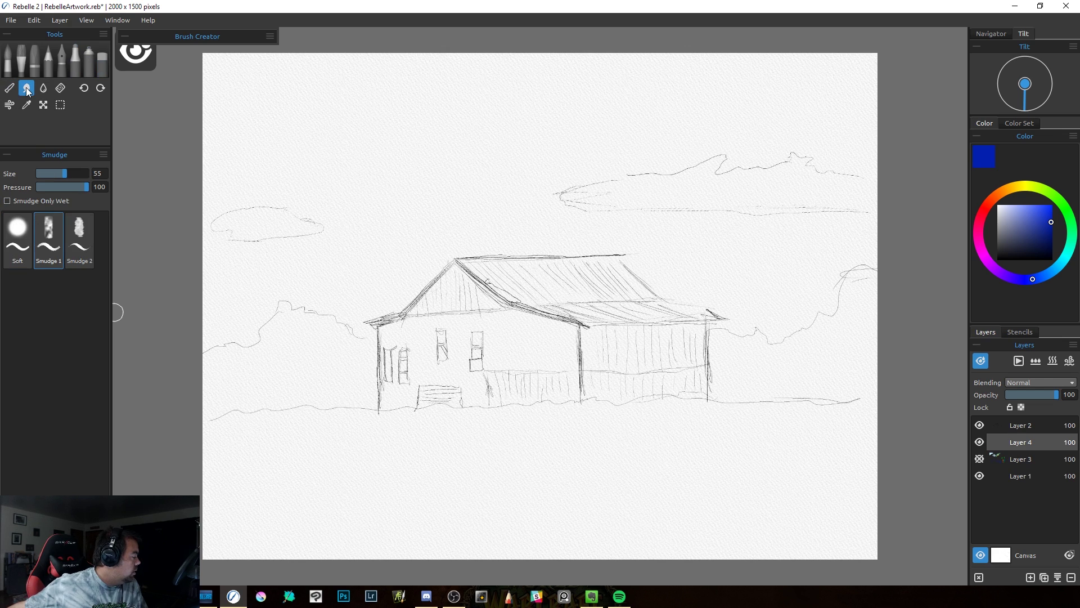
{"action": "left_click", "coordinate": [42, 89]}
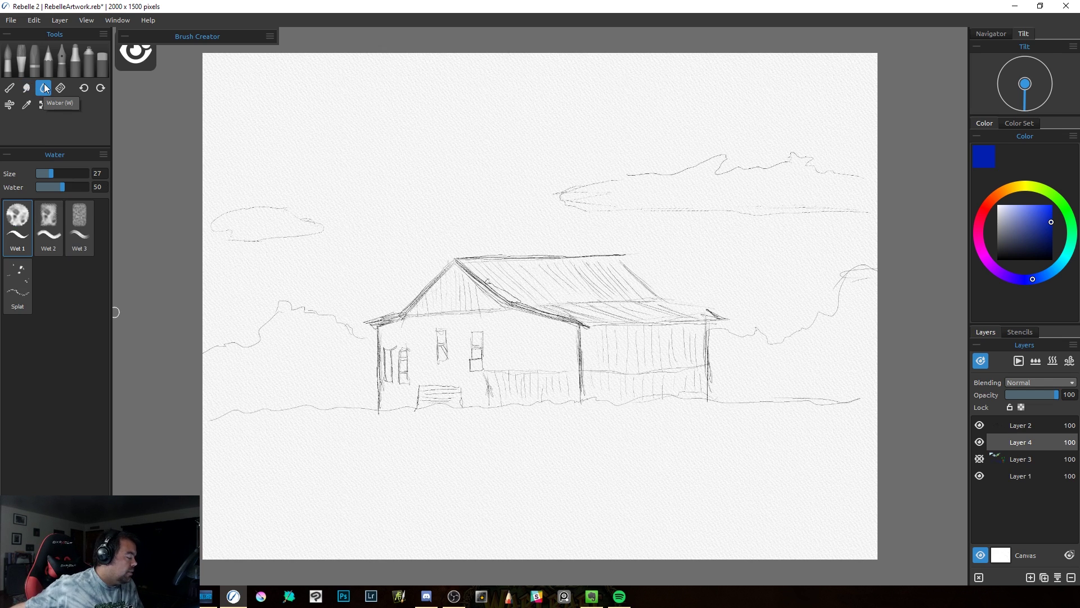
{"action": "left_click", "coordinate": [60, 90]}
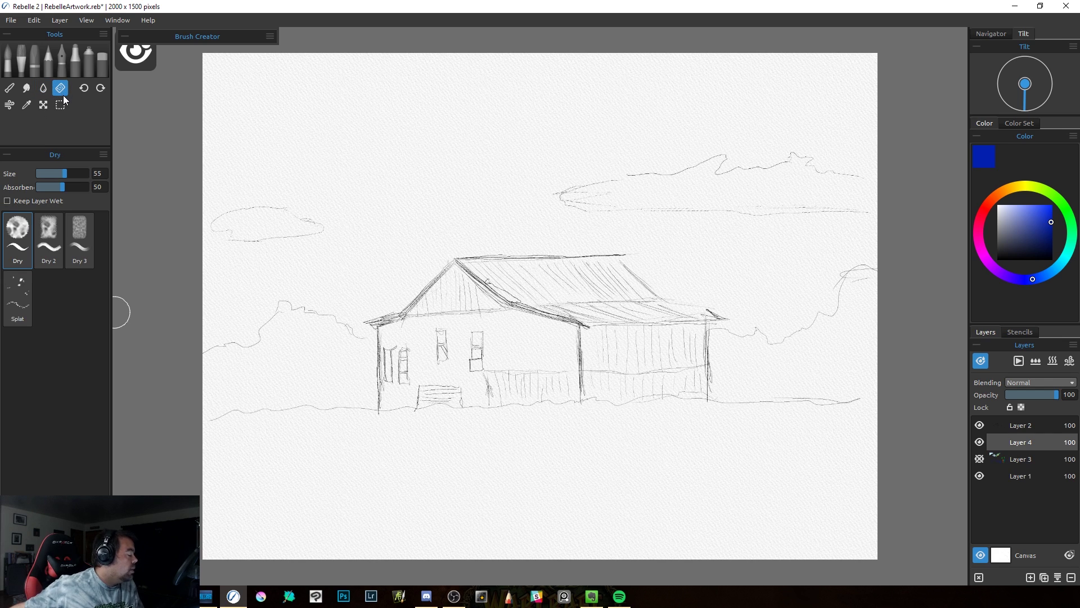
{"action": "left_click", "coordinate": [11, 106]}
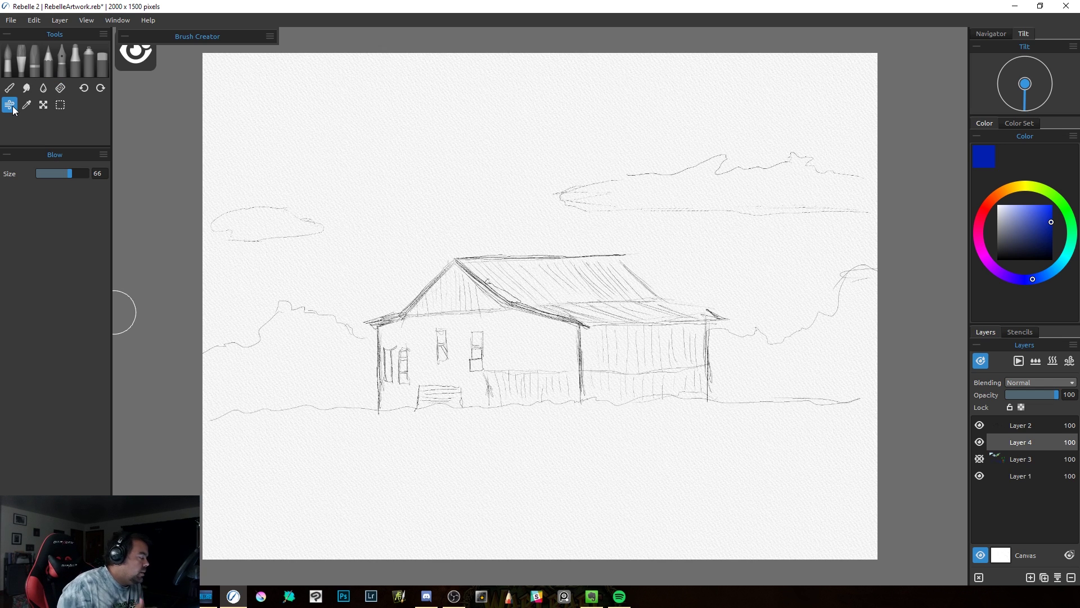
Step: Try a blue airbrush dab and blue acrylic strokes around the barn's front right corner on Layer 4, and undo both
{"action": "key", "text": "y"}
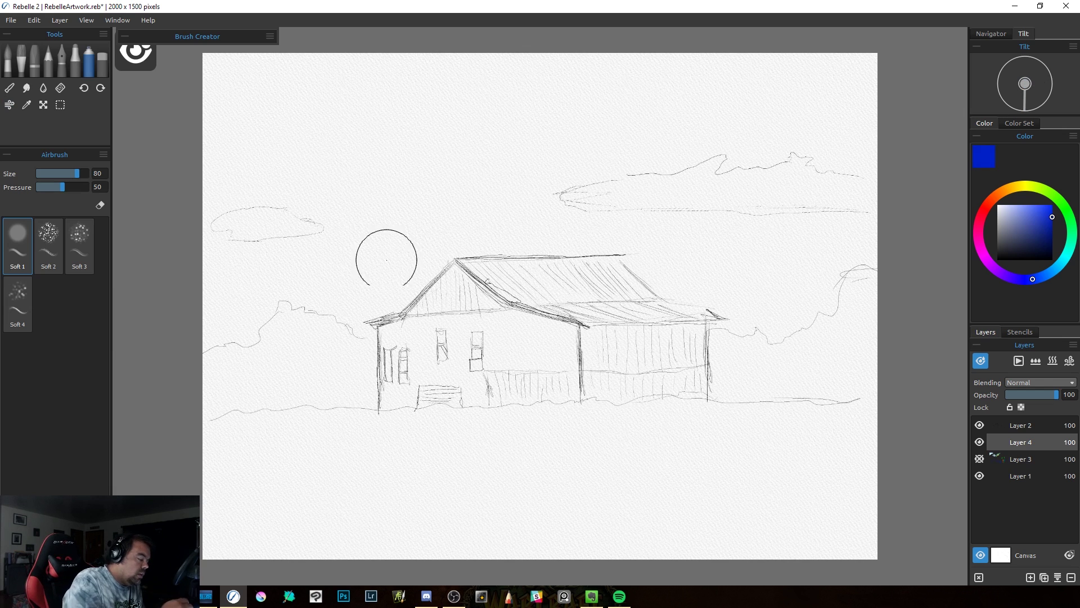
{"action": "mouse_move", "coordinate": [609, 435]}
{"action": "left_mouse_down"}
{"action": "mouse_move", "coordinate": [614, 442]}
{"action": "mouse_move", "coordinate": [607, 407]}
{"action": "left_mouse_up"}
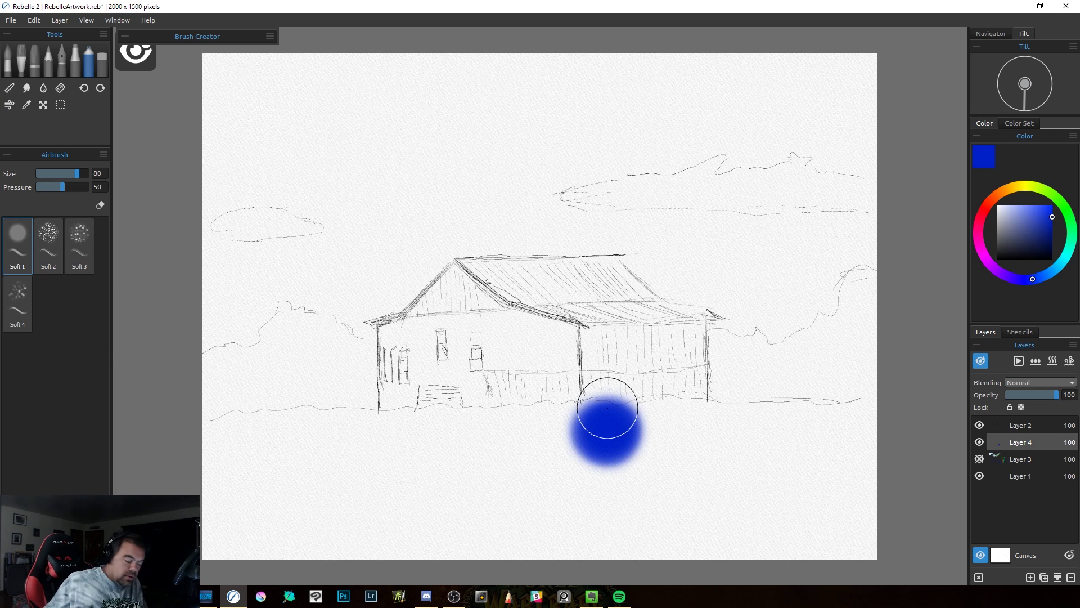
{"action": "key", "text": "ctrl+z"}
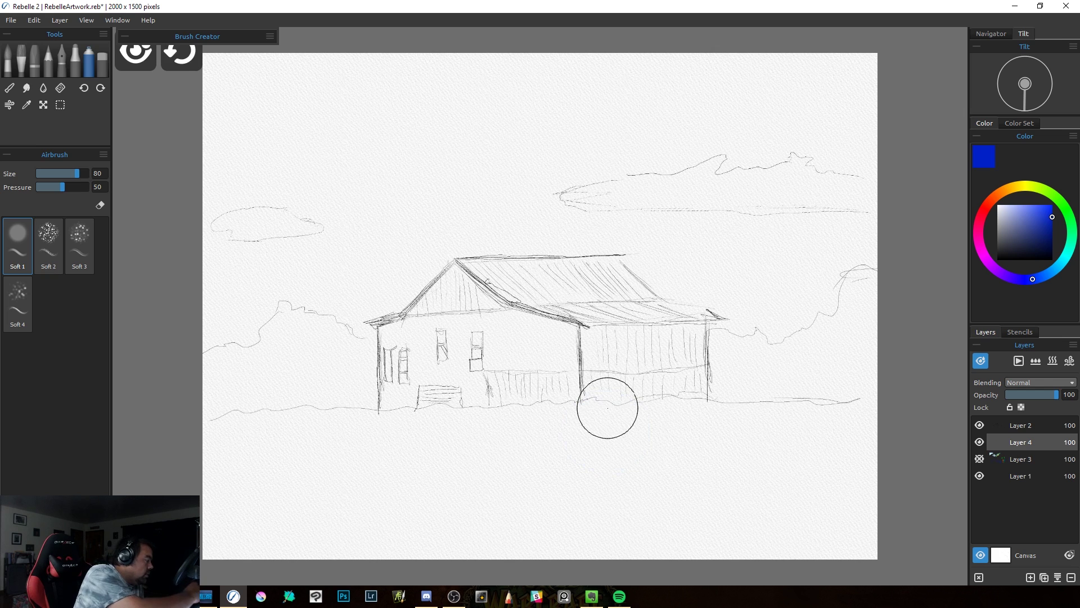
{"action": "left_click", "coordinate": [21, 62]}
{"action": "mouse_move", "coordinate": [619, 337]}
{"action": "left_mouse_down"}
{"action": "mouse_move", "coordinate": [635, 358]}
{"action": "mouse_move", "coordinate": [572, 347]}
{"action": "left_mouse_up"}
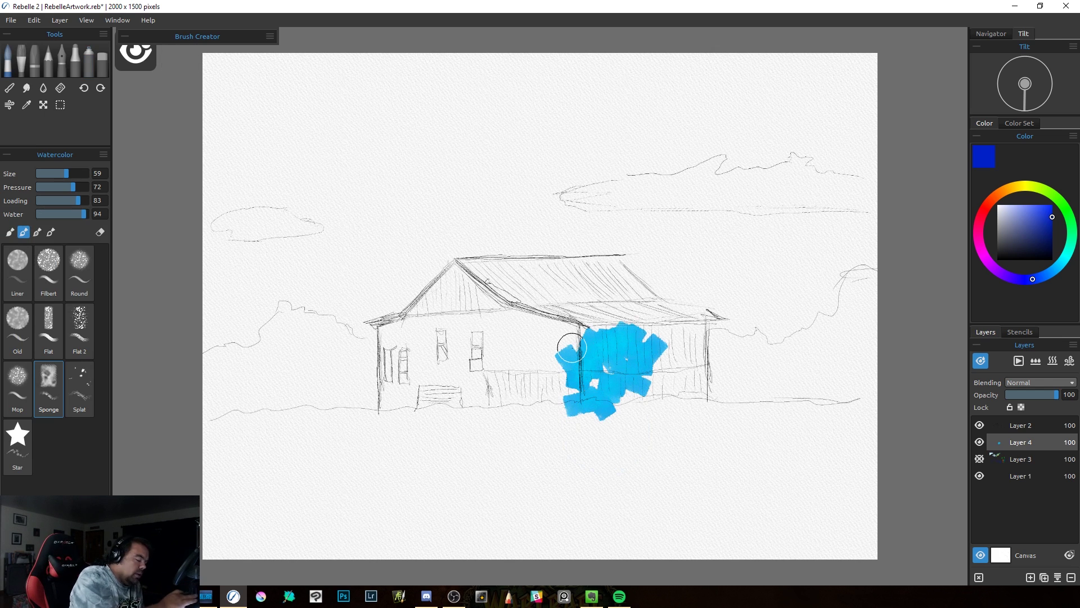
{"action": "key", "text": "ctrl+z"}
{"action": "key", "text": "ctrl+z"}
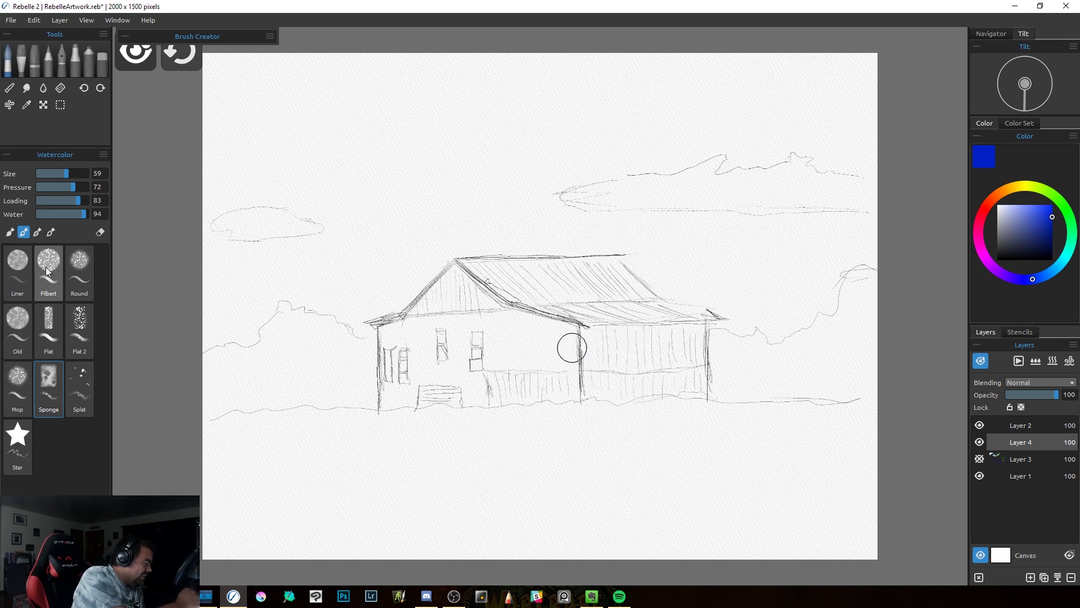
Step: Paint a wet blue Filbert patch over the barn's right section, push it outward with Blow, and hide the wet-area display
{"action": "mouse_move", "coordinate": [562, 344]}
{"action": "left_mouse_down"}
{"action": "mouse_move", "coordinate": [644, 309]}
{"action": "mouse_move", "coordinate": [615, 359]}
{"action": "mouse_move", "coordinate": [647, 346]}
{"action": "left_mouse_up"}
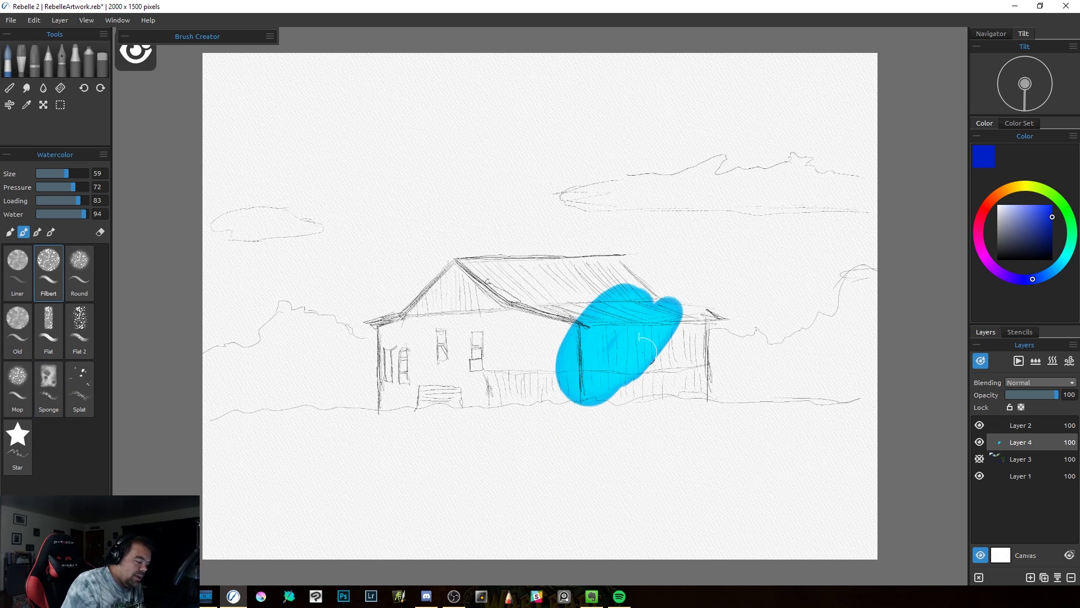
{"action": "key", "text": "o"}
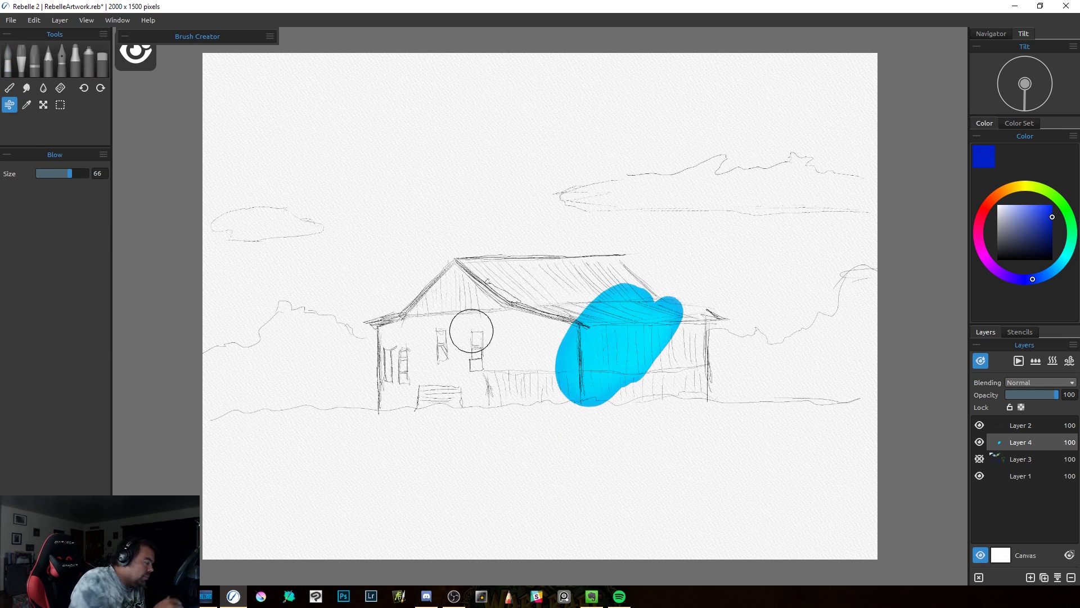
{"action": "mouse_move", "coordinate": [659, 277]}
{"action": "left_mouse_down"}
{"action": "mouse_move", "coordinate": [669, 298]}
{"action": "mouse_move", "coordinate": [681, 283]}
{"action": "mouse_move", "coordinate": [690, 373]}
{"action": "mouse_move", "coordinate": [675, 273]}
{"action": "mouse_move", "coordinate": [692, 397]}
{"action": "mouse_move", "coordinate": [682, 272]}
{"action": "mouse_move", "coordinate": [680, 370]}
{"action": "left_mouse_up"}
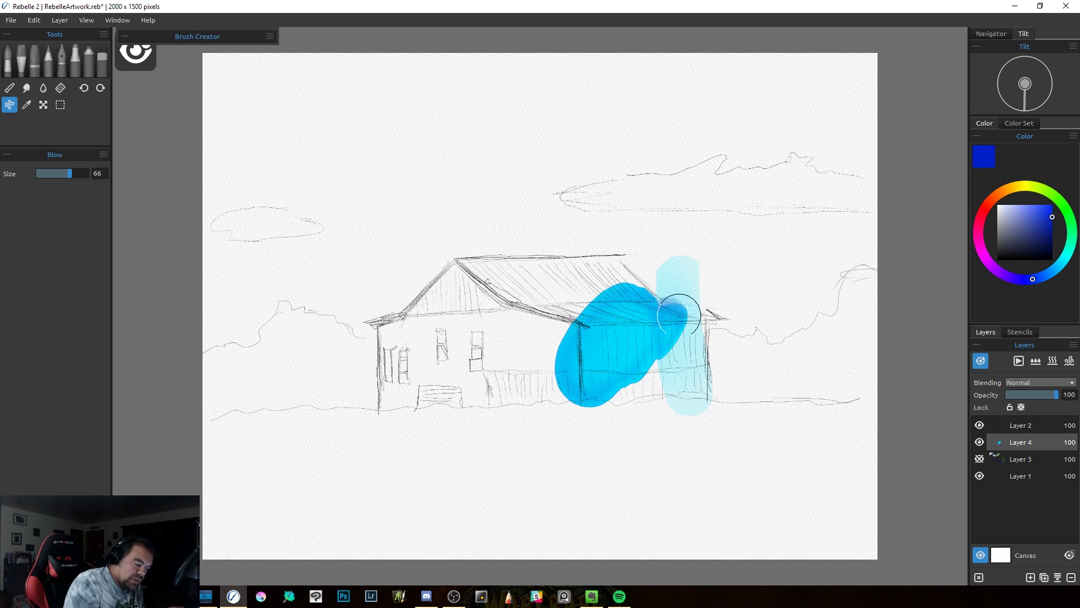
{"action": "left_click_drag", "start_coordinate": [679, 313], "coordinate": [741, 484]}
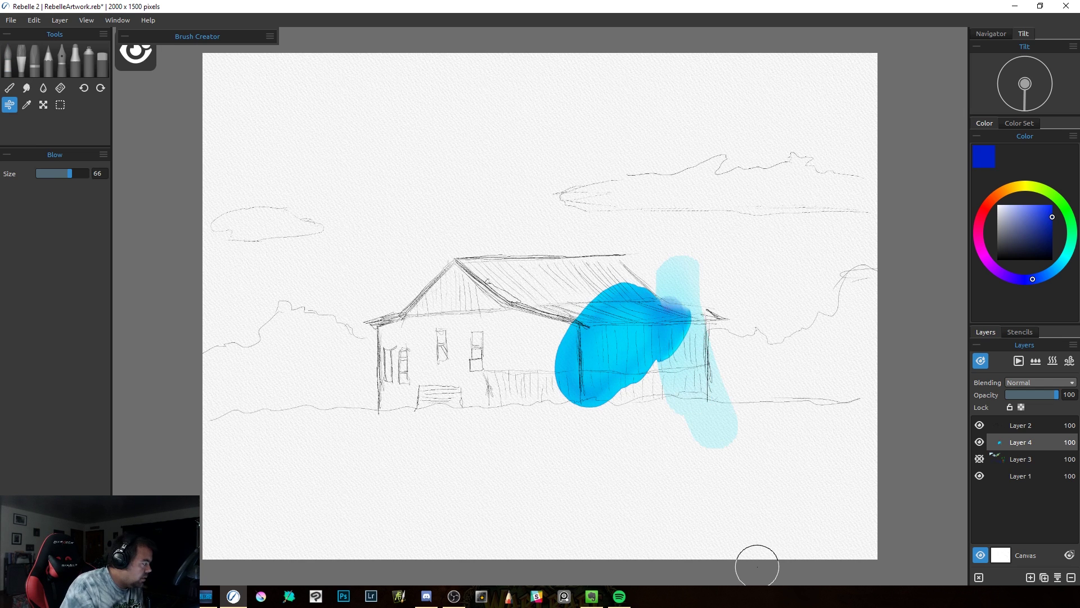
{"action": "left_click", "coordinate": [980, 360]}
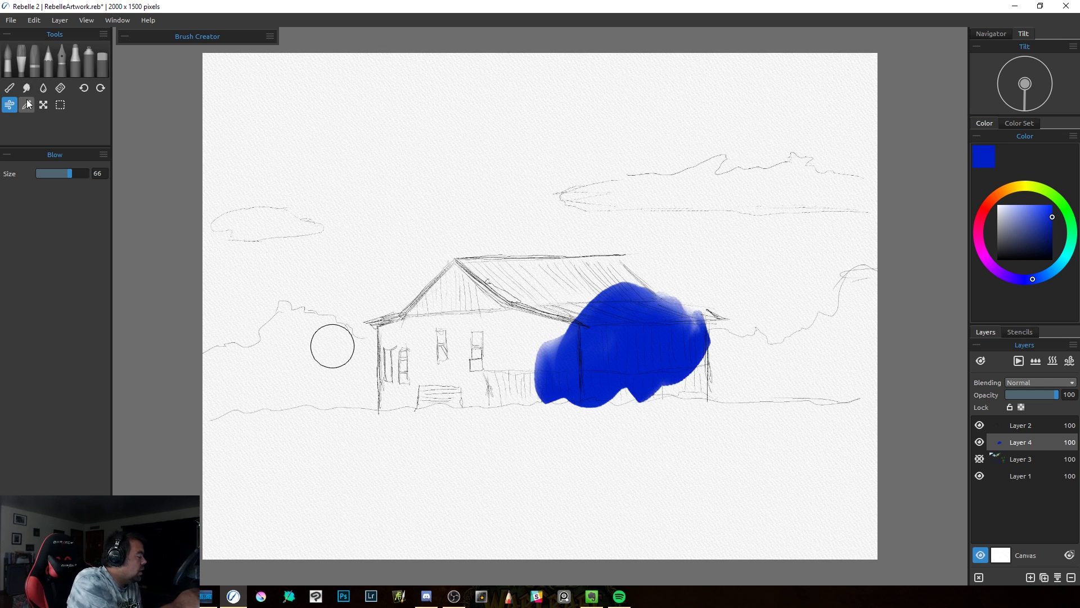
Step: Examine the settings of the Pick Color, Transform and Selection tools
{"action": "left_click", "coordinate": [27, 104]}
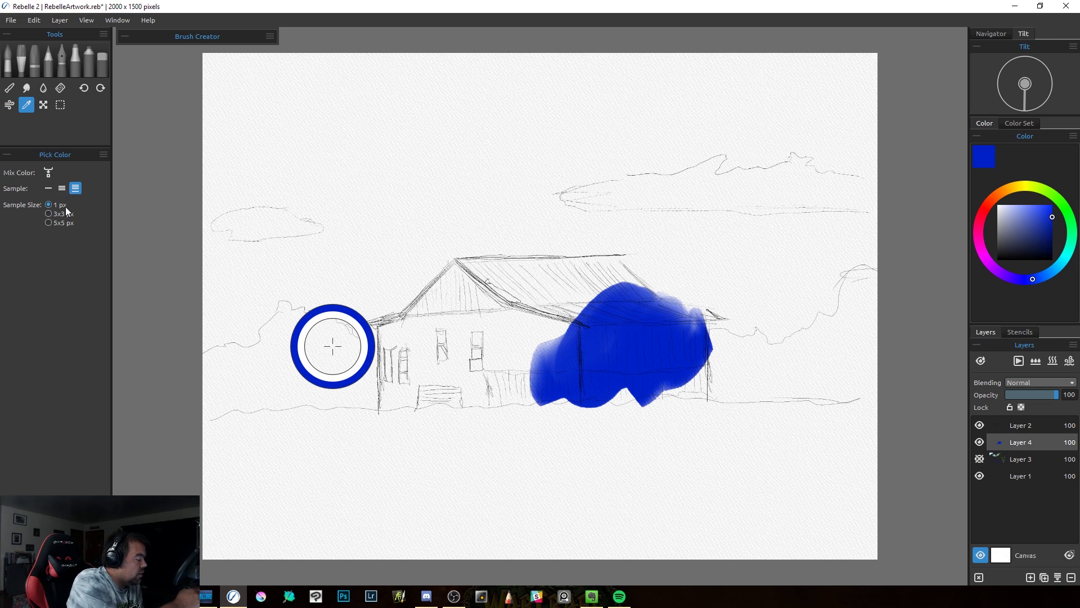
{"action": "left_click", "coordinate": [43, 106]}
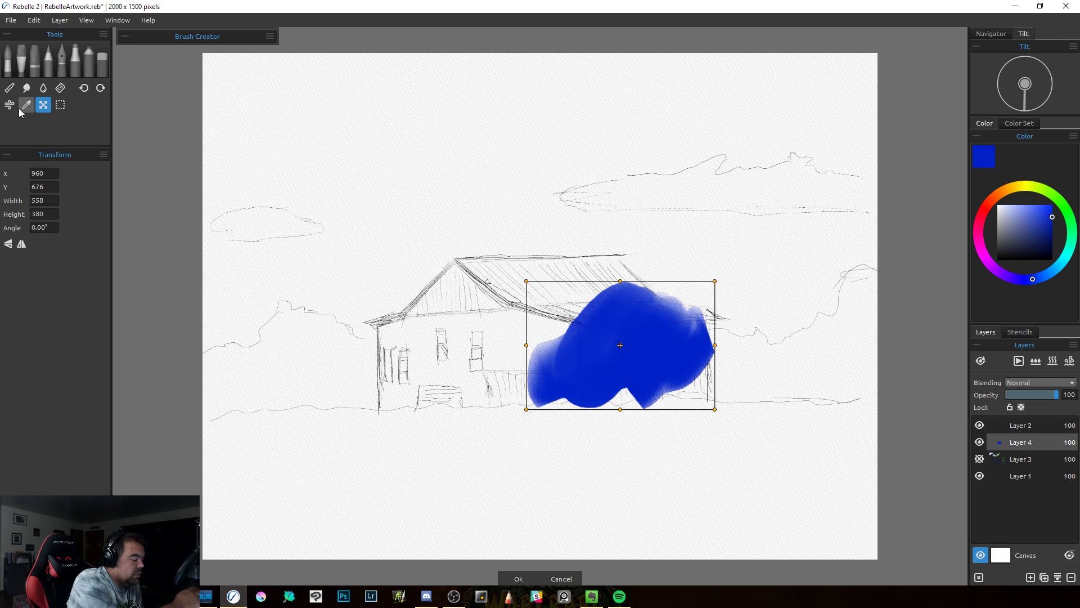
{"action": "left_click", "coordinate": [59, 105]}
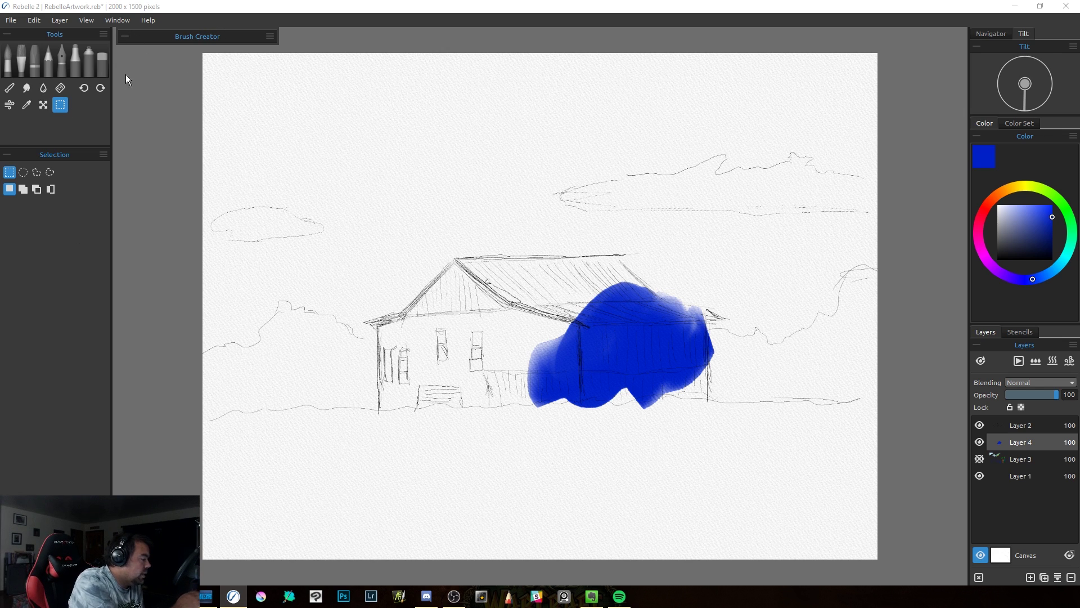
Step: Expand the Brush Creator and enlarge it to show all brush settings, and check the Navigator and Tilt views
{"action": "left_click", "coordinate": [126, 35]}
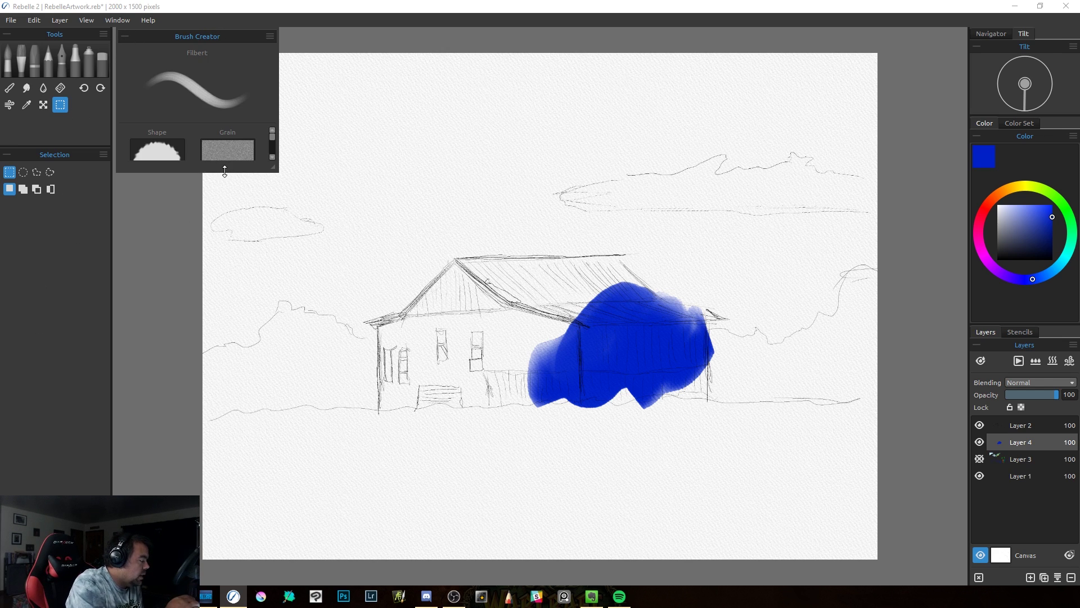
{"action": "left_click_drag", "start_coordinate": [225, 168], "coordinate": [202, 553]}
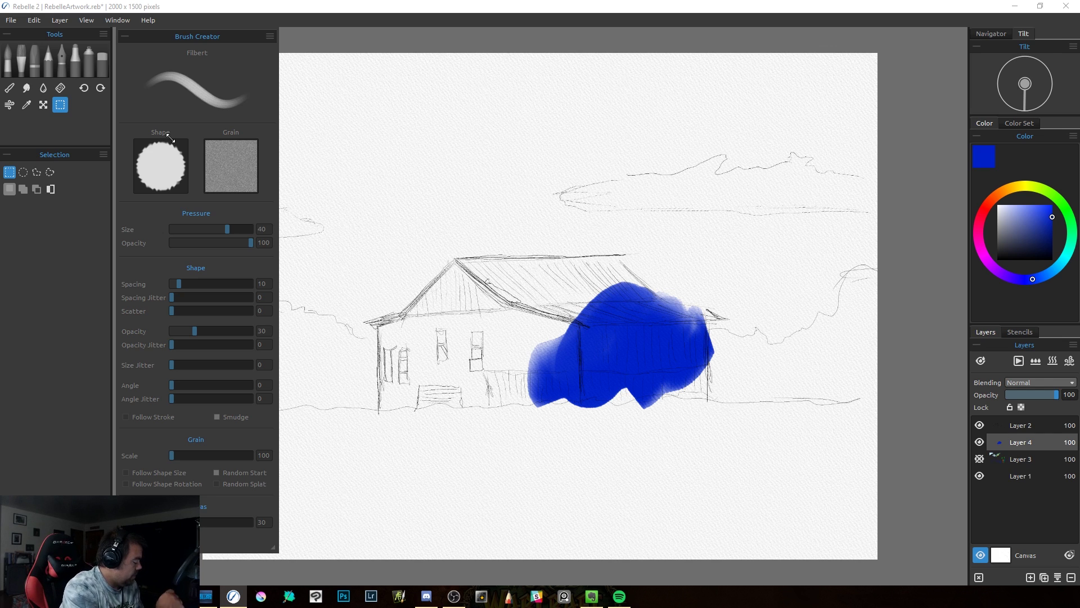
{"action": "left_click_drag", "start_coordinate": [235, 552], "coordinate": [234, 575]}
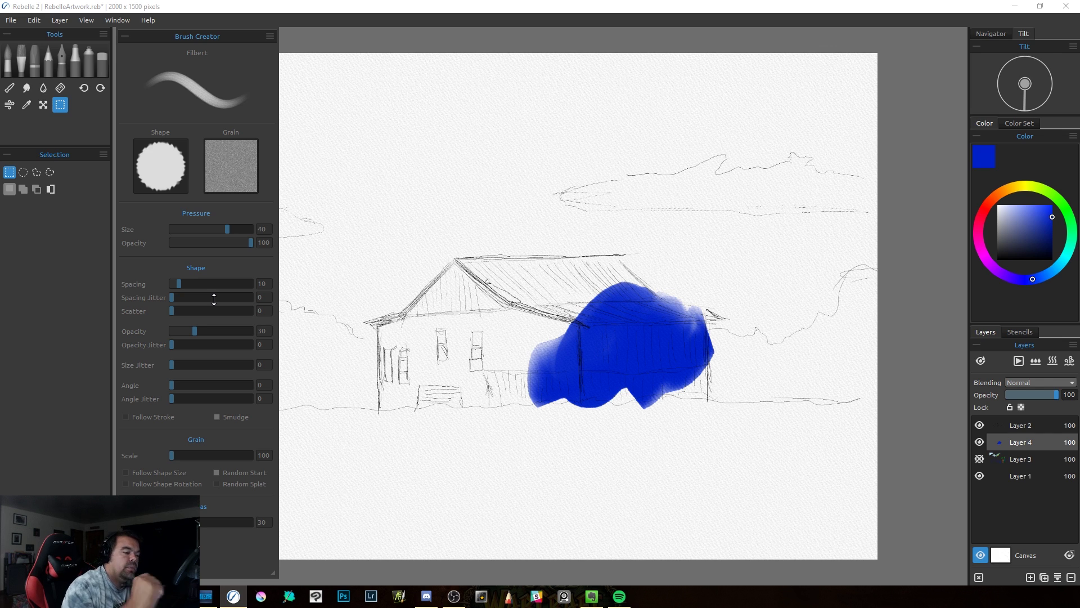
{"action": "left_click", "coordinate": [1002, 34]}
{"action": "left_click", "coordinate": [1025, 34]}
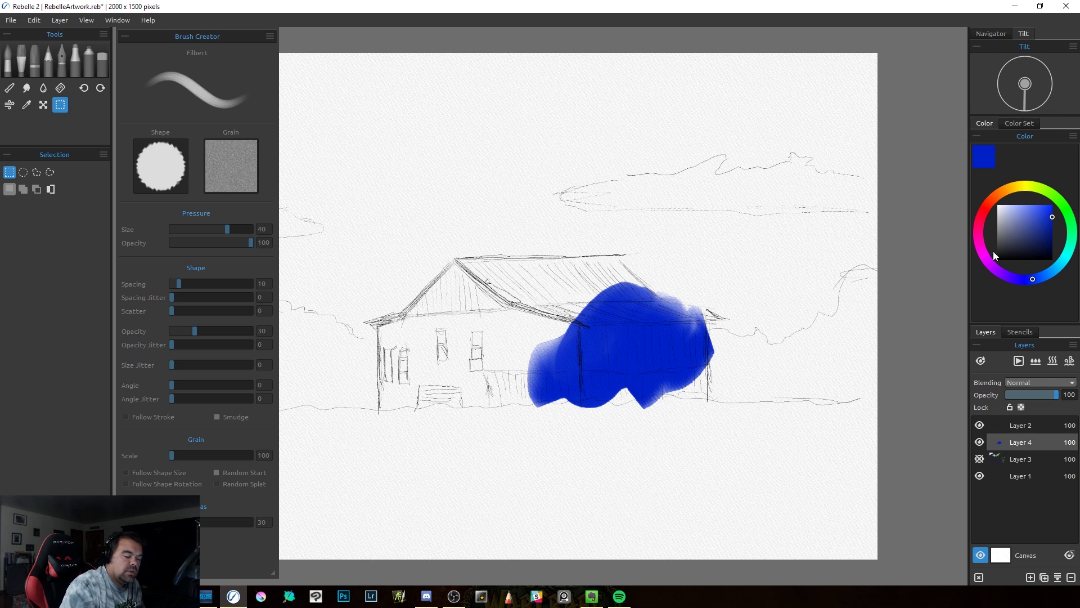
Step: Place the Amphor stencil over the barn and fill its vase shape with blue Filbert watercolor strokes
{"action": "left_click", "coordinate": [1019, 332]}
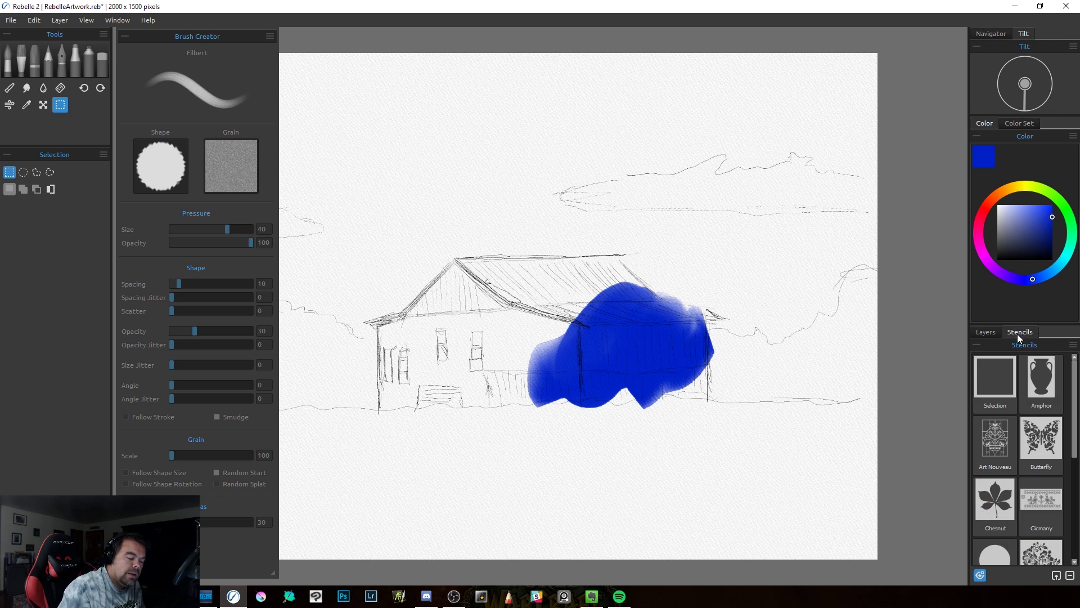
{"action": "left_click", "coordinate": [1048, 387]}
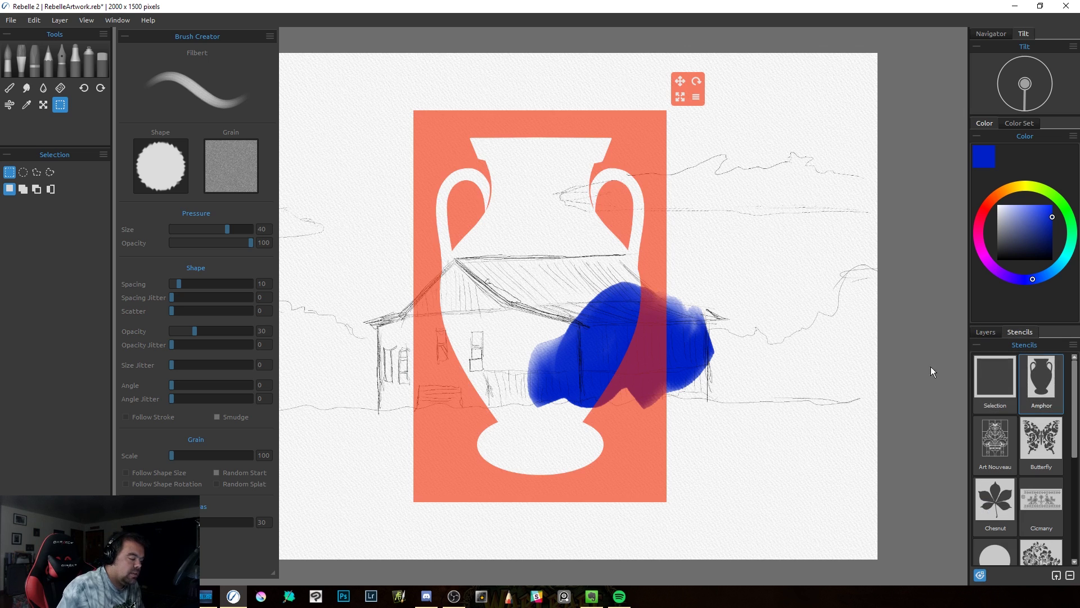
{"action": "mouse_move", "coordinate": [474, 158]}
{"action": "left_mouse_down"}
{"action": "mouse_move", "coordinate": [466, 187]}
{"action": "mouse_move", "coordinate": [471, 177]}
{"action": "mouse_move", "coordinate": [492, 239]}
{"action": "mouse_move", "coordinate": [555, 139]}
{"action": "mouse_move", "coordinate": [587, 145]}
{"action": "mouse_move", "coordinate": [598, 207]}
{"action": "mouse_move", "coordinate": [618, 208]}
{"action": "mouse_move", "coordinate": [636, 257]}
{"action": "mouse_move", "coordinate": [632, 279]}
{"action": "mouse_move", "coordinate": [606, 178]}
{"action": "mouse_move", "coordinate": [564, 176]}
{"action": "mouse_move", "coordinate": [524, 204]}
{"action": "mouse_move", "coordinate": [499, 316]}
{"action": "mouse_move", "coordinate": [471, 304]}
{"action": "mouse_move", "coordinate": [442, 182]}
{"action": "mouse_move", "coordinate": [487, 483]}
{"action": "mouse_move", "coordinate": [555, 336]}
{"action": "mouse_move", "coordinate": [585, 477]}
{"action": "mouse_move", "coordinate": [605, 424]}
{"action": "left_mouse_up"}
{"action": "left_click", "coordinate": [5, 64]}
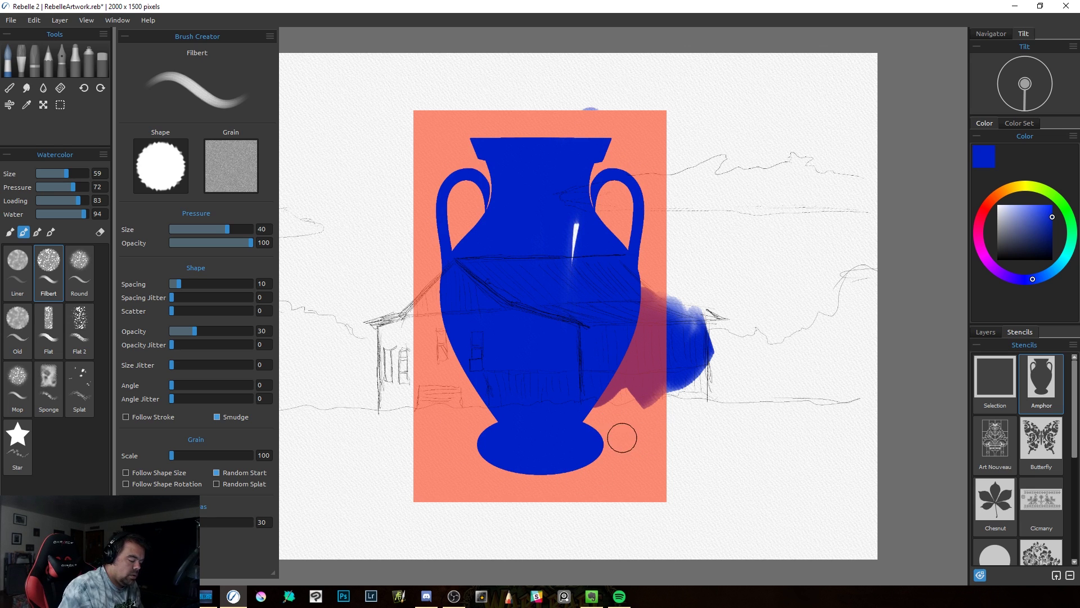
{"action": "key", "text": "ctrl"}
{"action": "key", "text": "ctrl"}
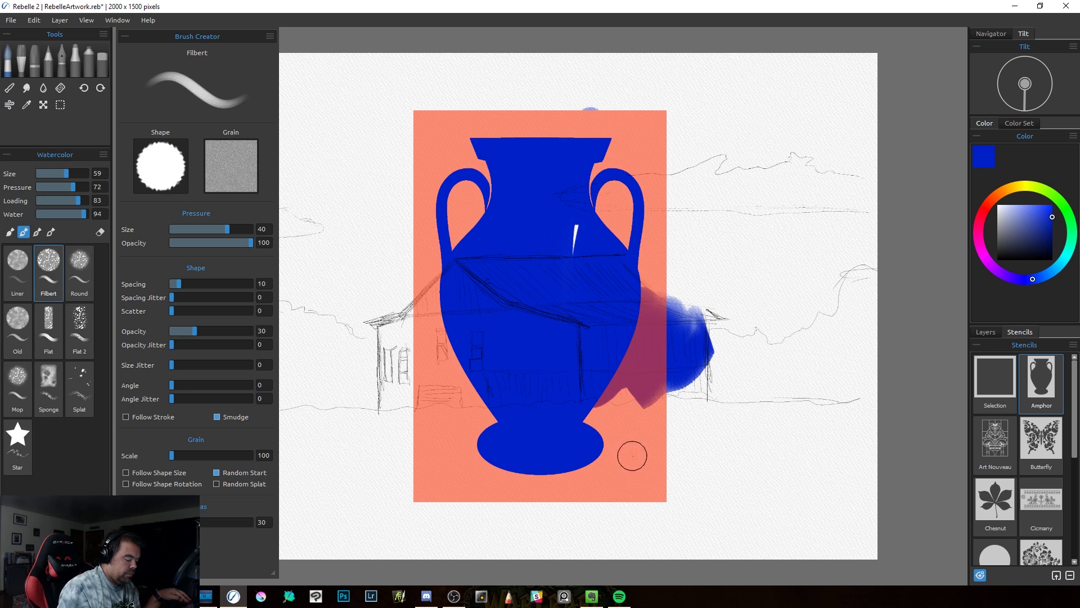
Step: Sample white from the canvas and move the Amphor stencil slightly up and right, off the painted vase
{"action": "left_click", "coordinate": [639, 458], "text": "alt"}
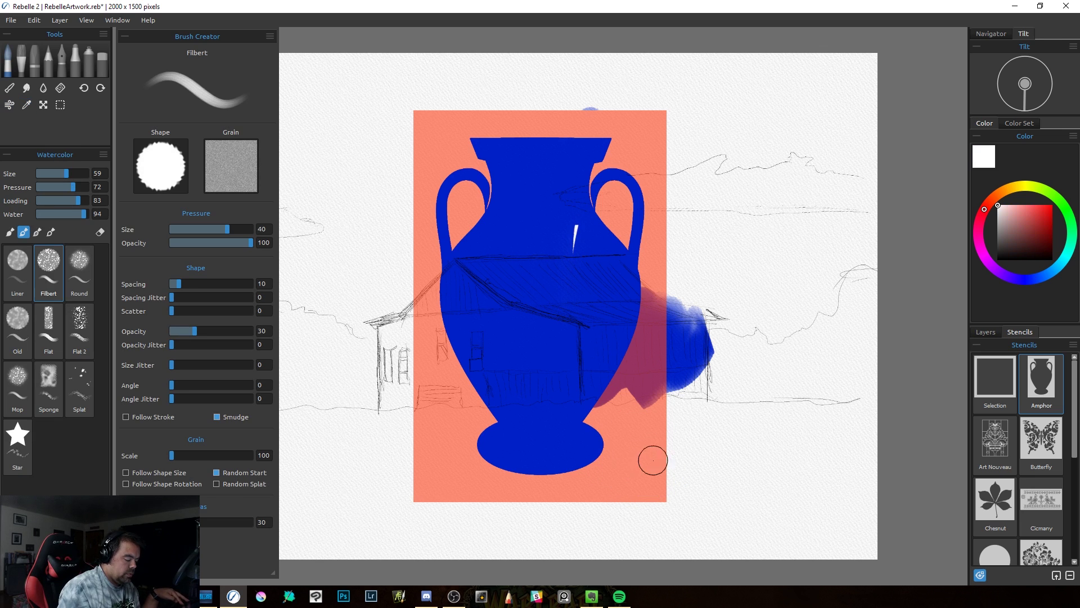
{"action": "scroll", "coordinate": [622, 452], "scroll_direction": "down", "scroll_amount": 1}
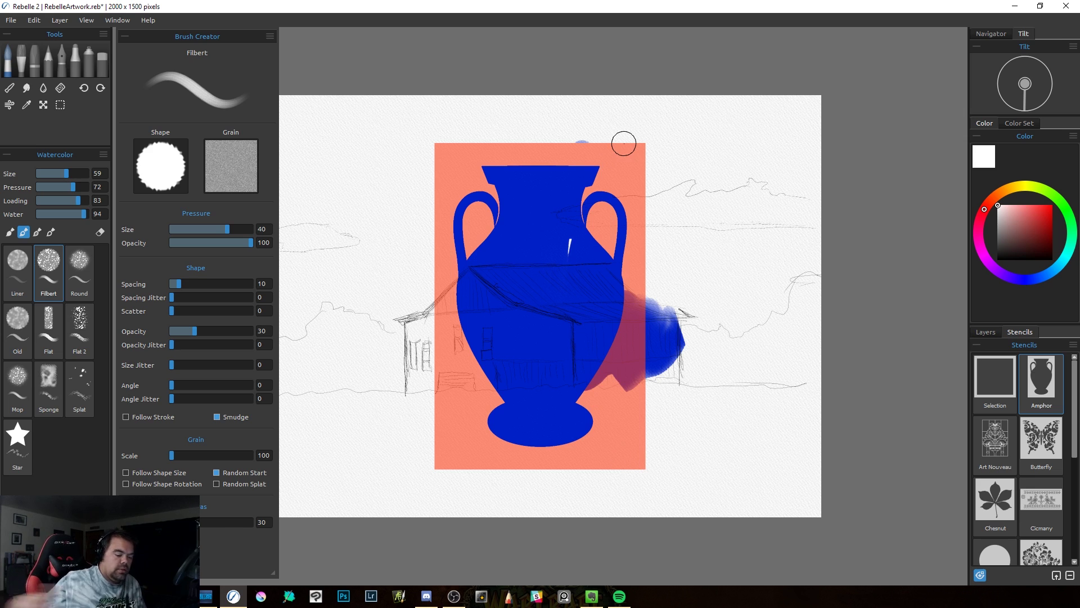
{"action": "key", "text": "ctrl+t"}
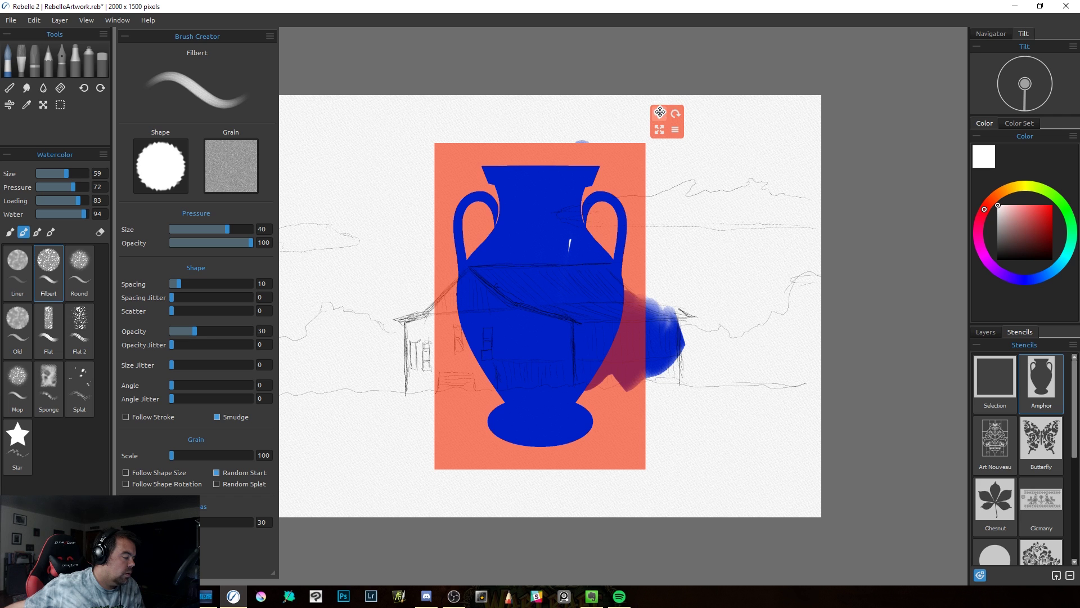
{"action": "left_click_drag", "start_coordinate": [659, 113], "coordinate": [691, 99]}
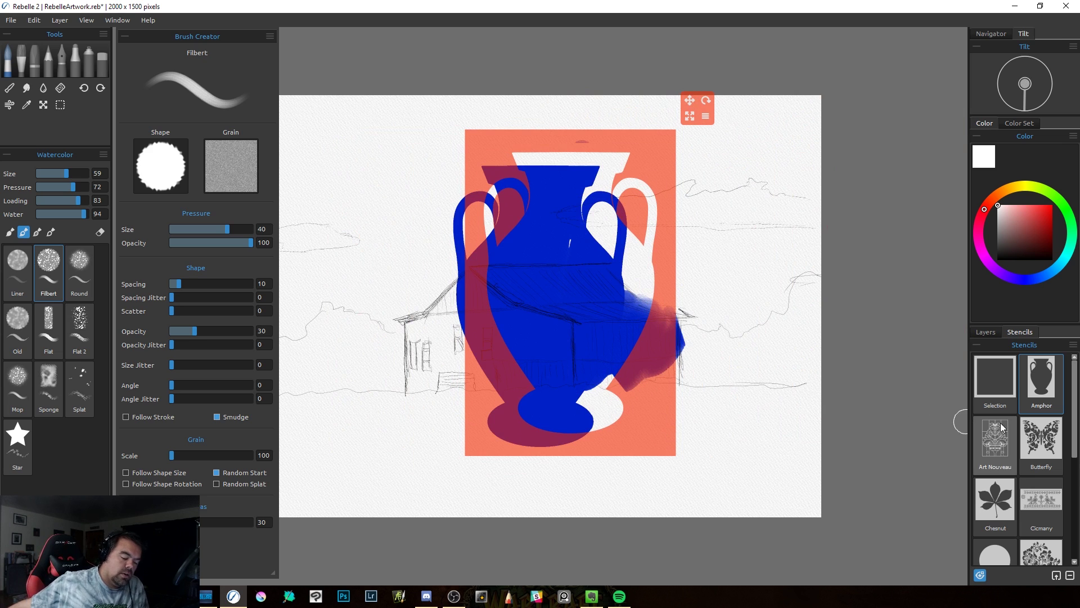
Step: Try the Art Nouveau stencil on the canvas, and remove both it and the Amphor stencil
{"action": "left_click", "coordinate": [1007, 451]}
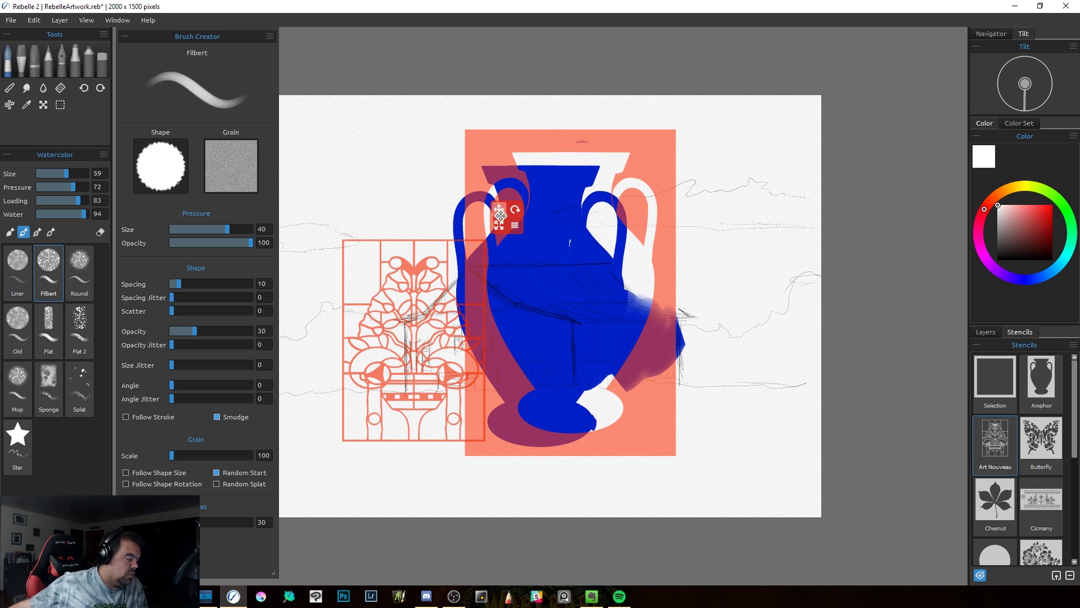
{"action": "left_click", "coordinate": [515, 225]}
{"action": "left_click", "coordinate": [527, 286]}
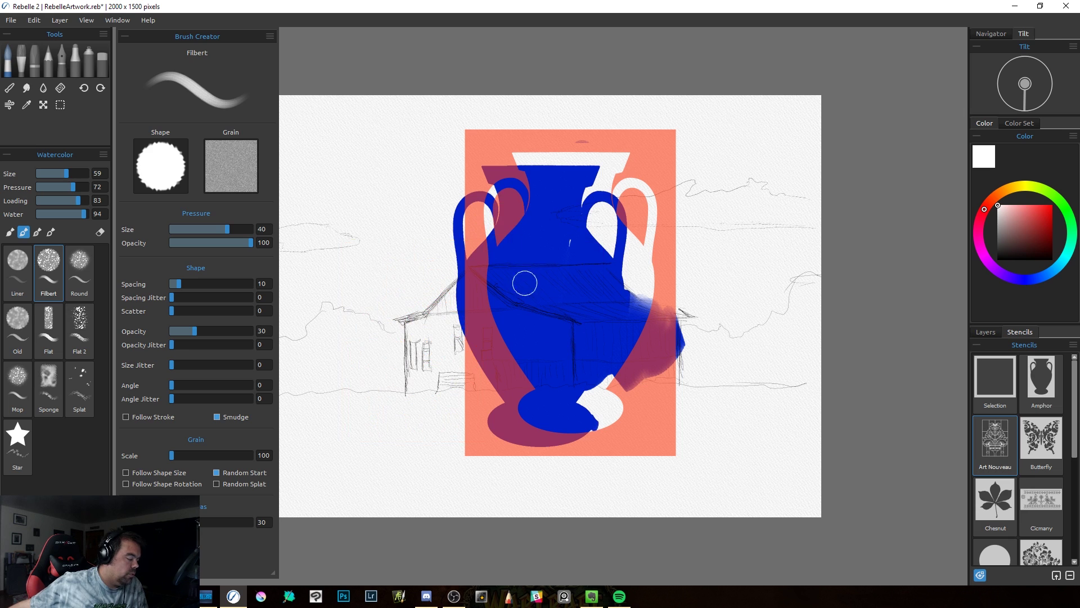
{"action": "mouse_move", "coordinate": [529, 143]}
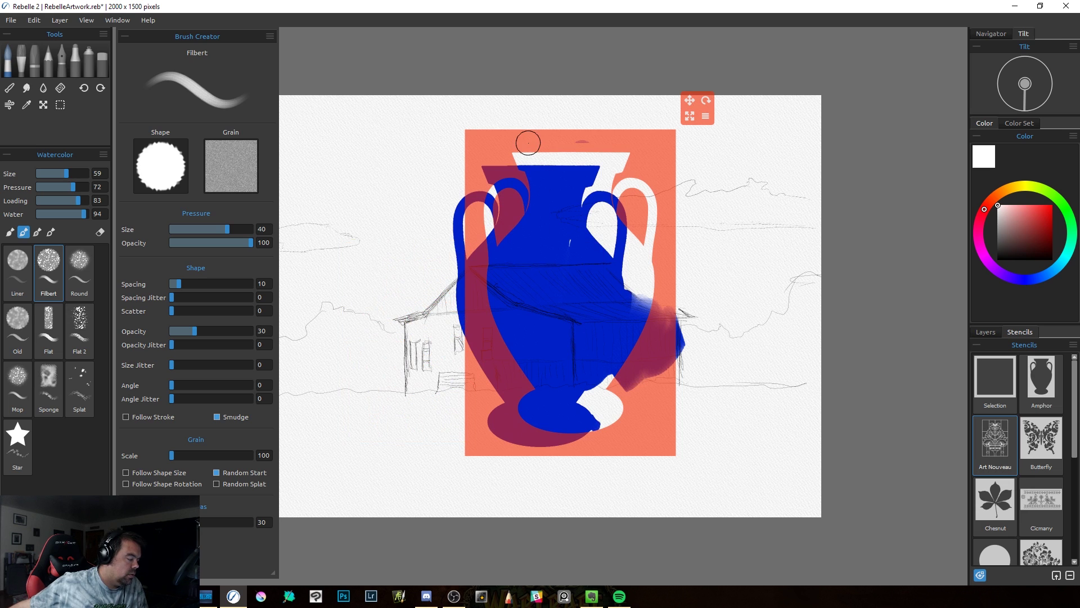
{"action": "left_click", "coordinate": [707, 117]}
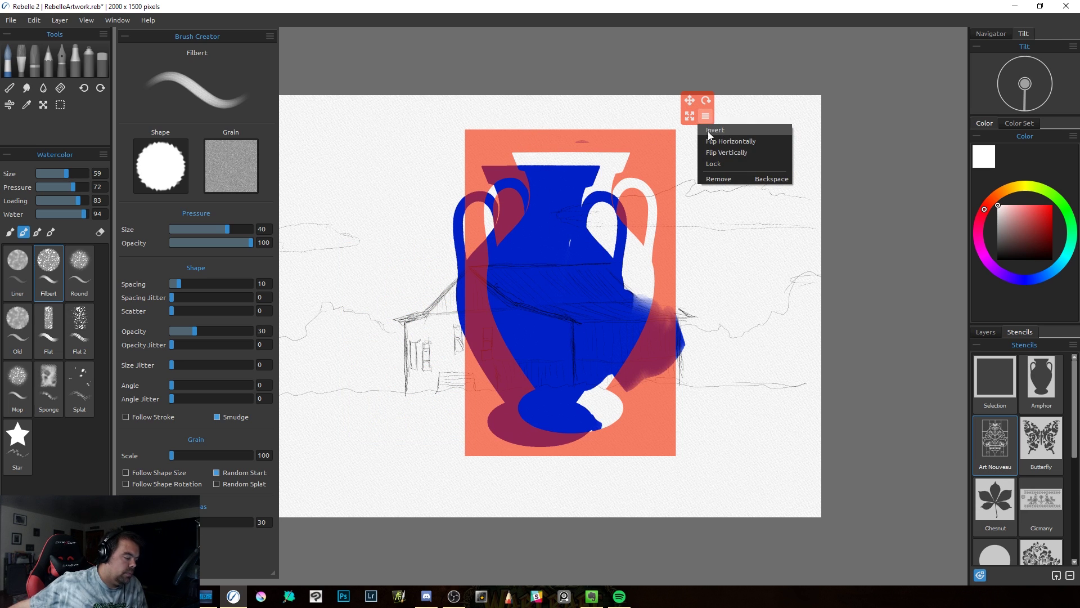
{"action": "left_click", "coordinate": [703, 178]}
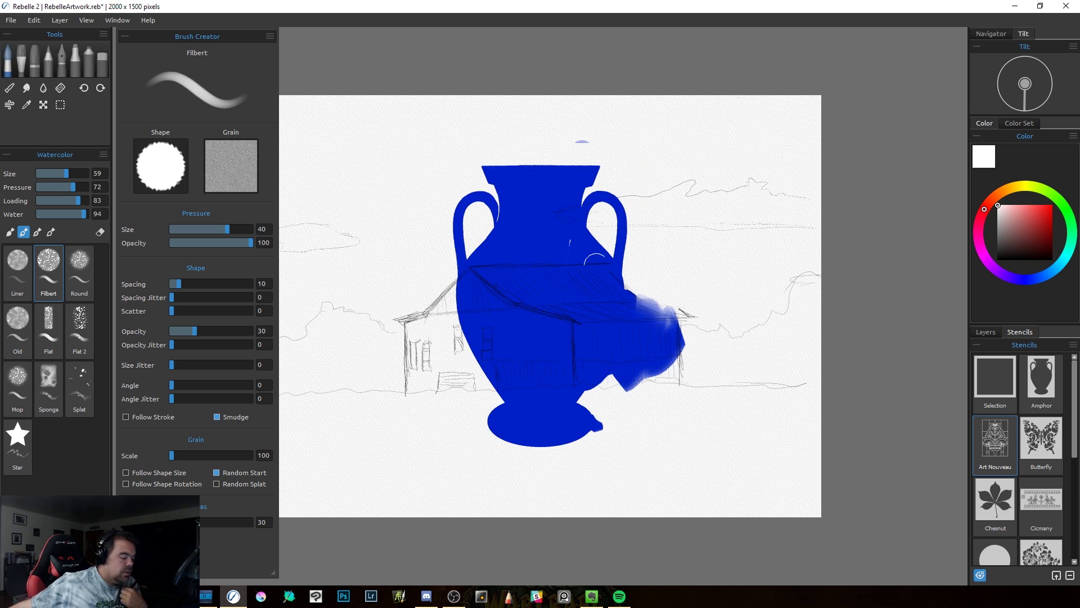
Step: Hide Layer 4 and add a new empty layer above it
{"action": "left_click", "coordinate": [985, 332]}
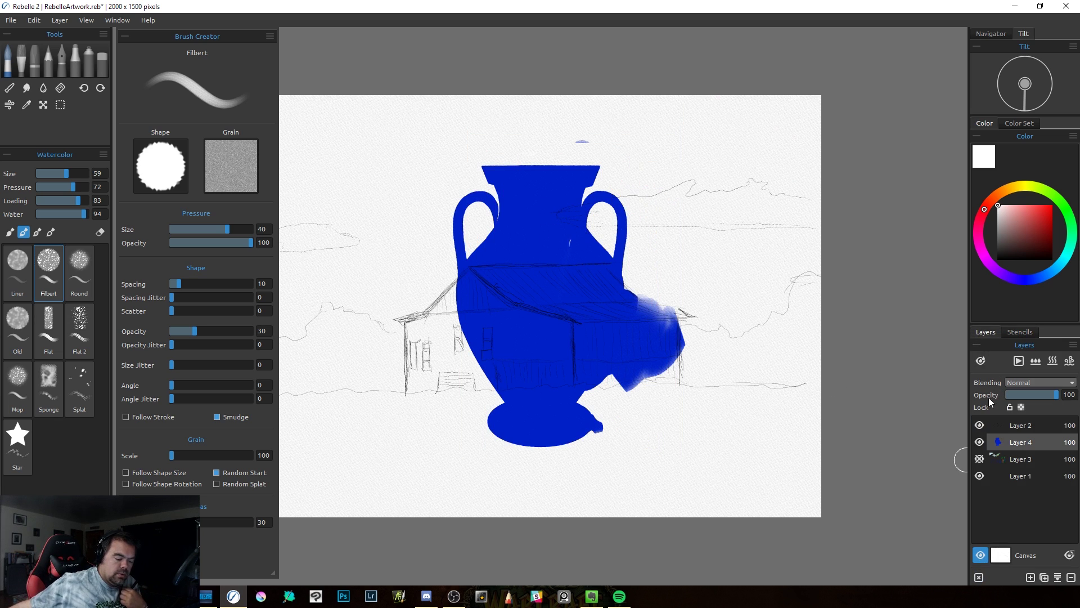
{"action": "left_click", "coordinate": [980, 442]}
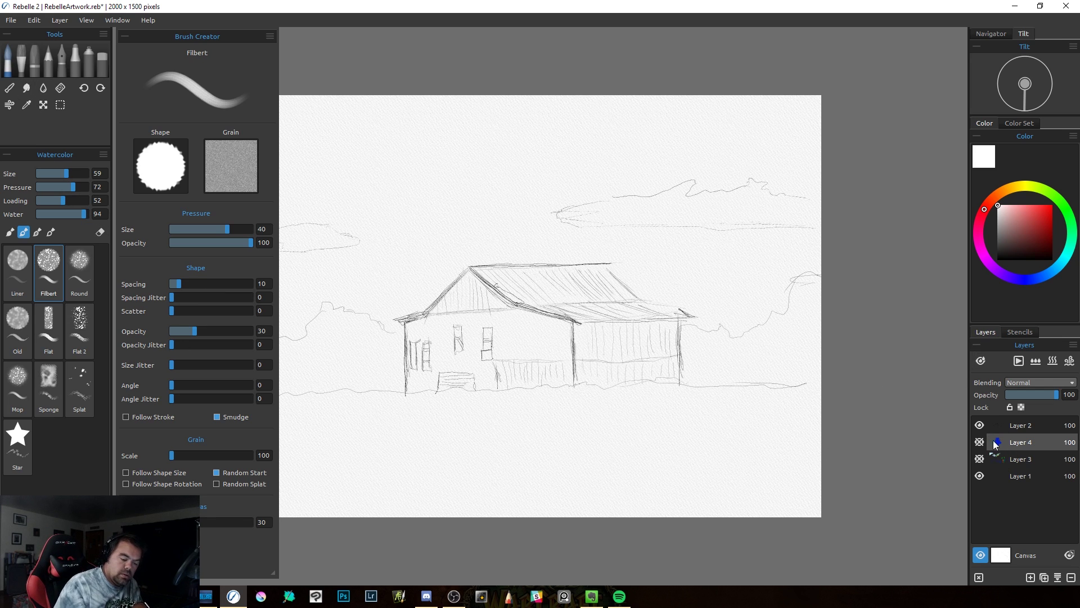
{"action": "left_click", "coordinate": [1031, 577]}
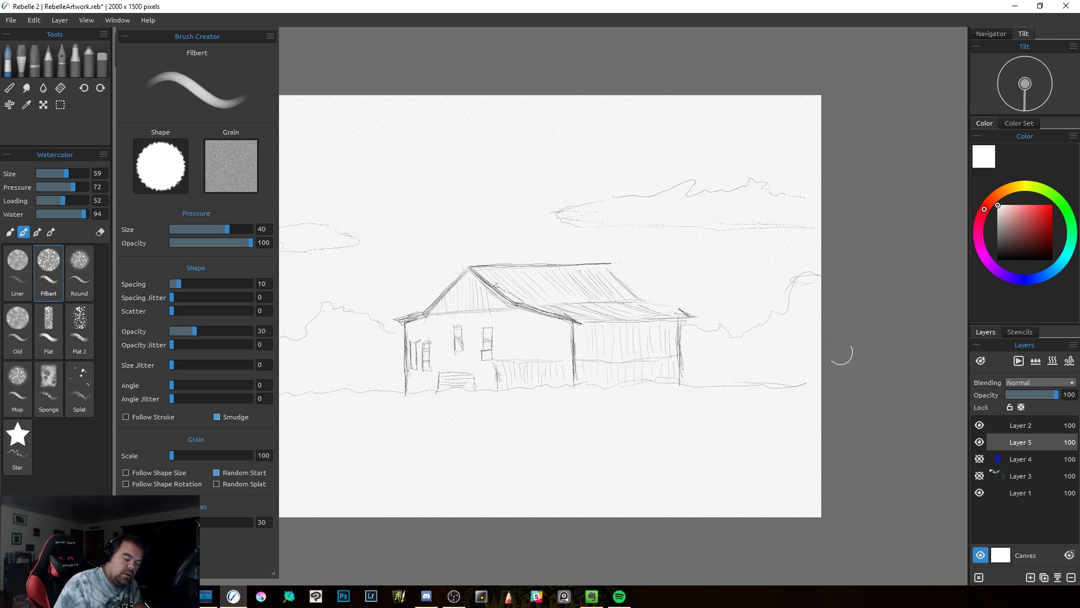
Step: Paint a short white stroke and looping dark red Filbert strokes over the barn's left part on Layer 5
{"action": "mouse_move", "coordinate": [509, 155]}
{"action": "left_mouse_down"}
{"action": "mouse_move", "coordinate": [460, 216]}
{"action": "mouse_move", "coordinate": [493, 168]}
{"action": "mouse_move", "coordinate": [473, 185]}
{"action": "mouse_move", "coordinate": [490, 224]}
{"action": "left_mouse_up"}
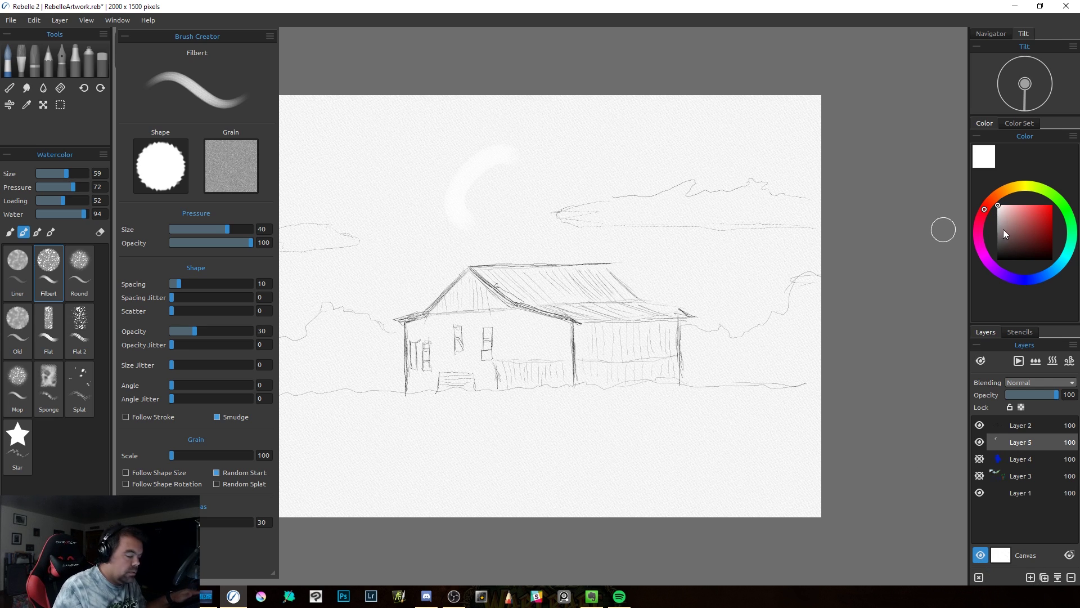
{"action": "left_click", "coordinate": [1042, 233]}
{"action": "mouse_move", "coordinate": [461, 151]}
{"action": "left_mouse_down"}
{"action": "mouse_move", "coordinate": [443, 159]}
{"action": "mouse_move", "coordinate": [448, 260]}
{"action": "left_mouse_up"}
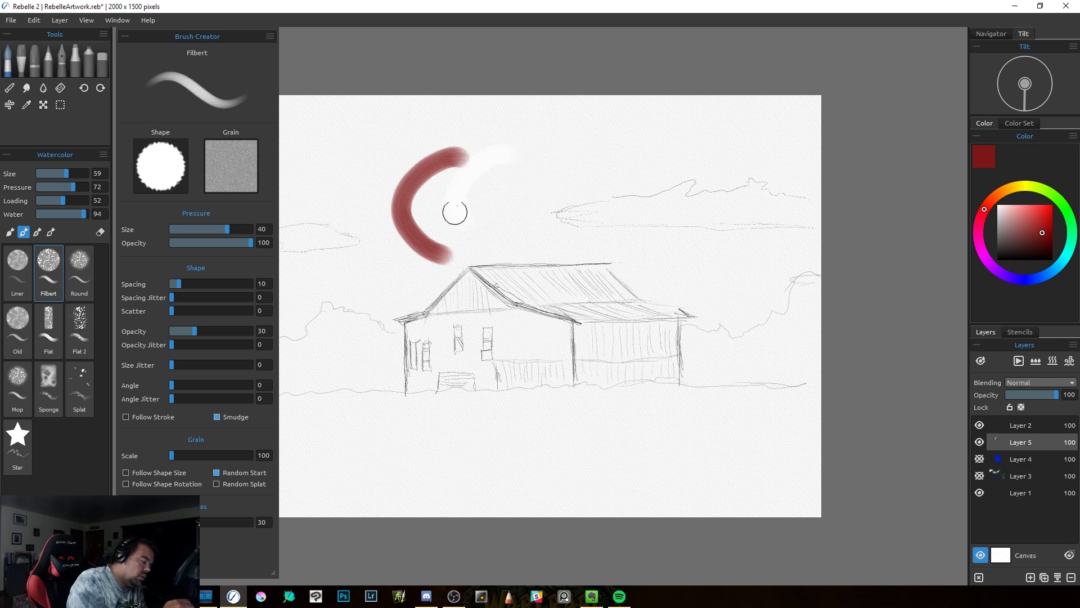
{"action": "mouse_move", "coordinate": [451, 212]}
{"action": "left_mouse_down"}
{"action": "mouse_move", "coordinate": [471, 219]}
{"action": "mouse_move", "coordinate": [394, 246]}
{"action": "mouse_move", "coordinate": [403, 299]}
{"action": "mouse_move", "coordinate": [451, 186]}
{"action": "mouse_move", "coordinate": [472, 261]}
{"action": "mouse_move", "coordinate": [439, 388]}
{"action": "mouse_move", "coordinate": [428, 279]}
{"action": "mouse_move", "coordinate": [478, 439]}
{"action": "left_mouse_up"}
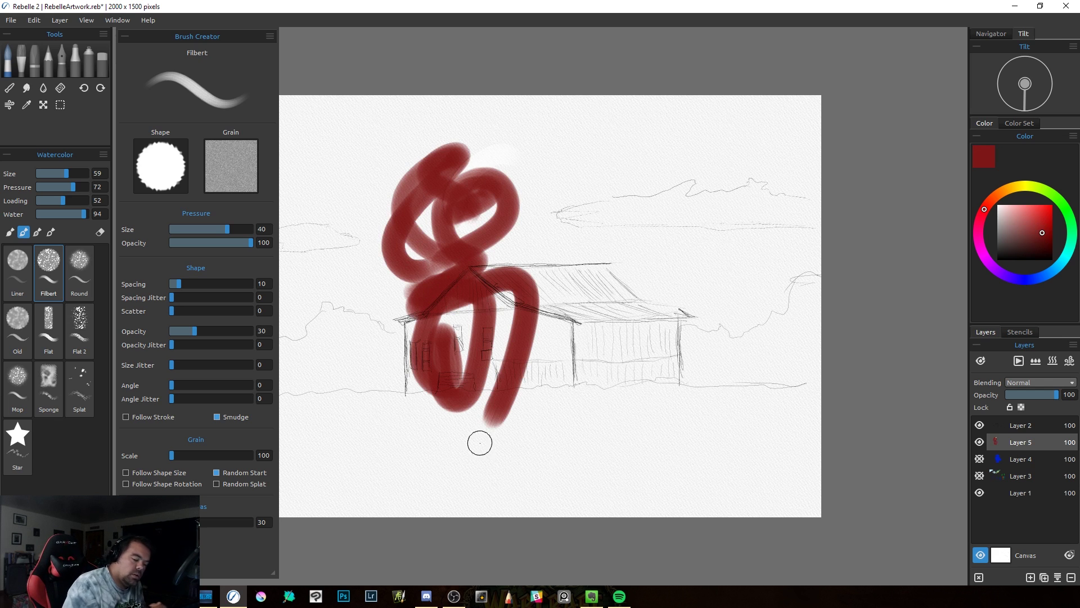
Step: Create a stencil from Layer 5 and move it to the right of the red strokes
{"action": "left_click", "coordinate": [1026, 332]}
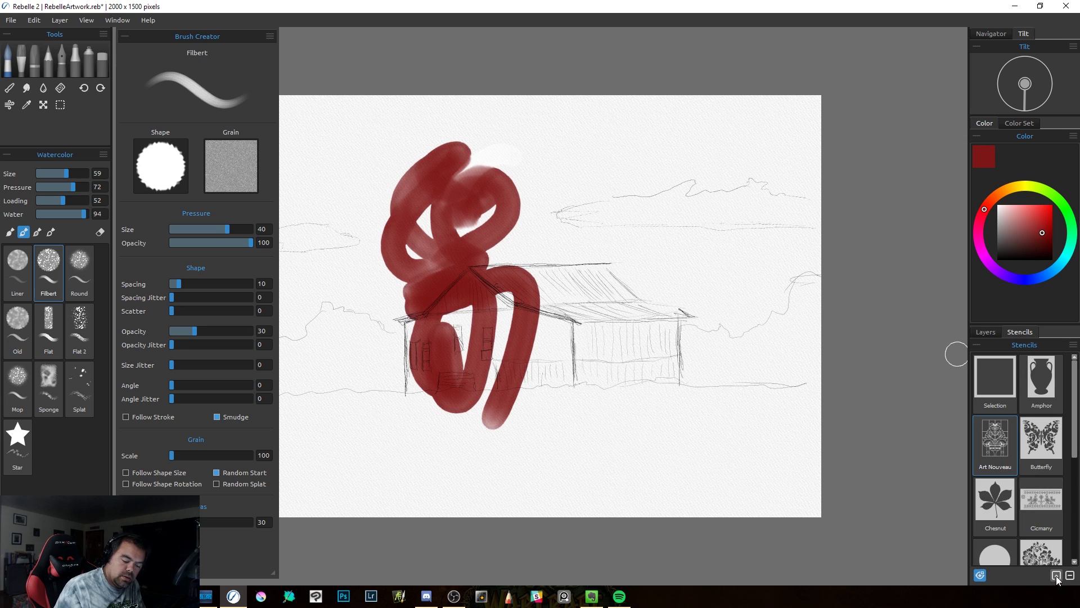
{"action": "left_click", "coordinate": [1073, 345]}
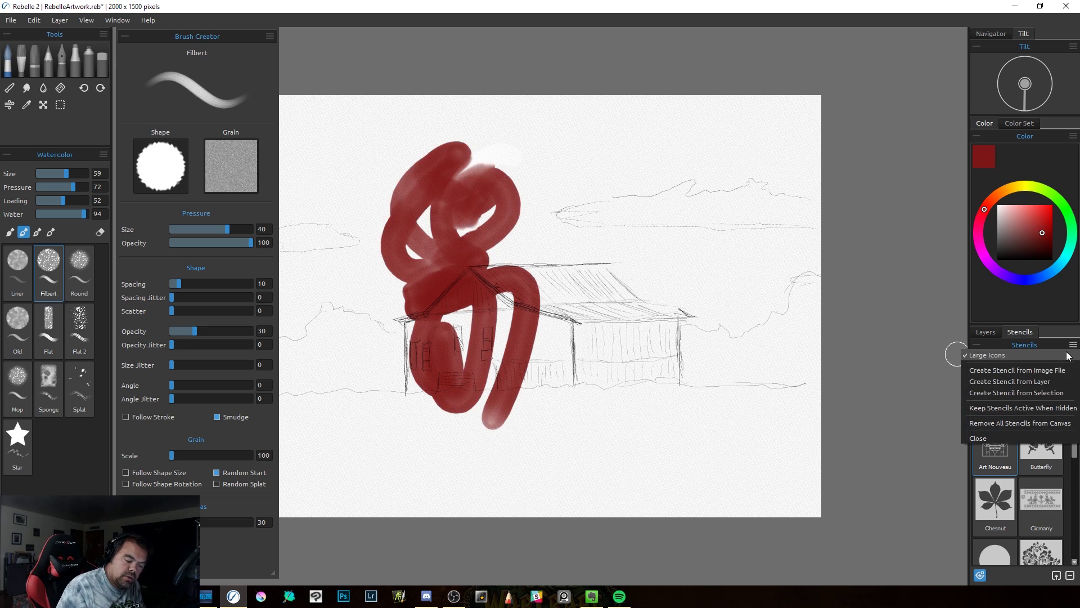
{"action": "left_click", "coordinate": [1047, 382]}
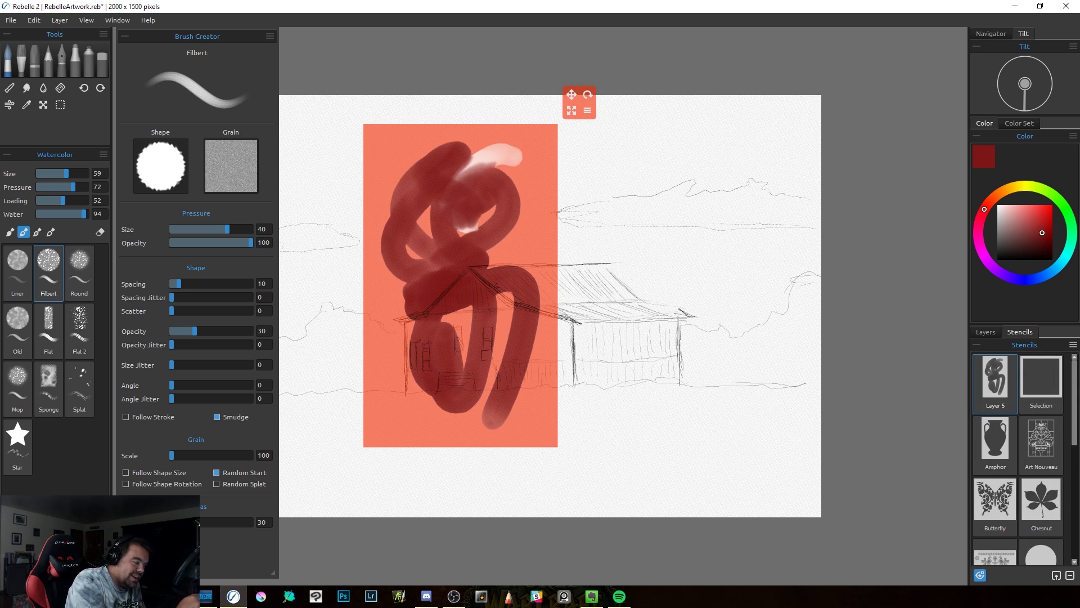
{"action": "mouse_move", "coordinate": [571, 94]}
{"action": "left_mouse_down"}
{"action": "mouse_move", "coordinate": [688, 140]}
{"action": "mouse_move", "coordinate": [780, 107]}
{"action": "left_mouse_up"}
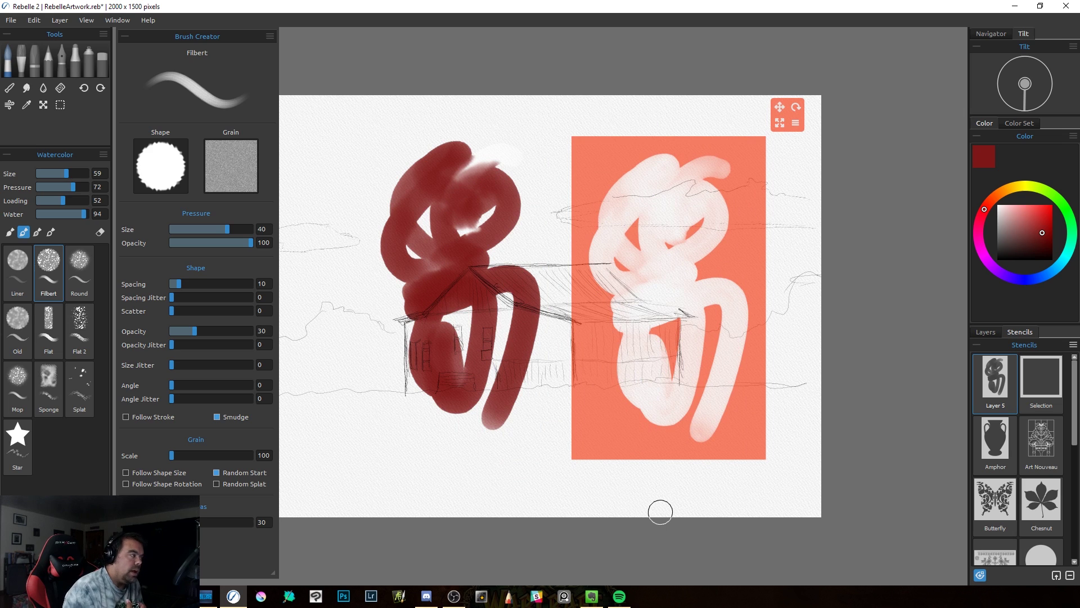
Step: Open the stencil image import dialog, check which image file types it accepts, and cancel the import
{"action": "left_click", "coordinate": [1073, 345]}
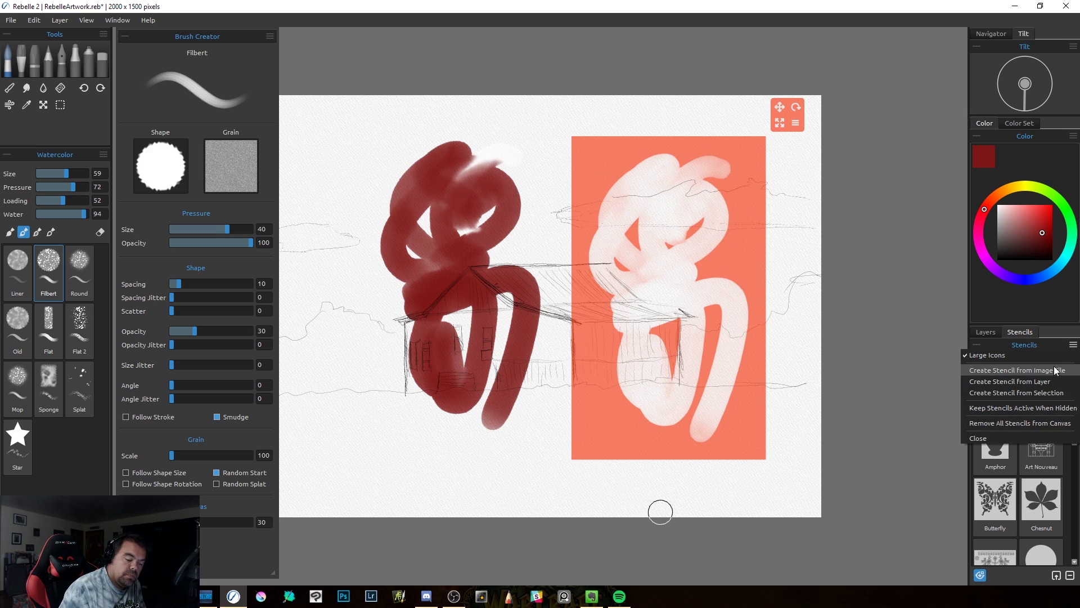
{"action": "left_click", "coordinate": [1056, 575]}
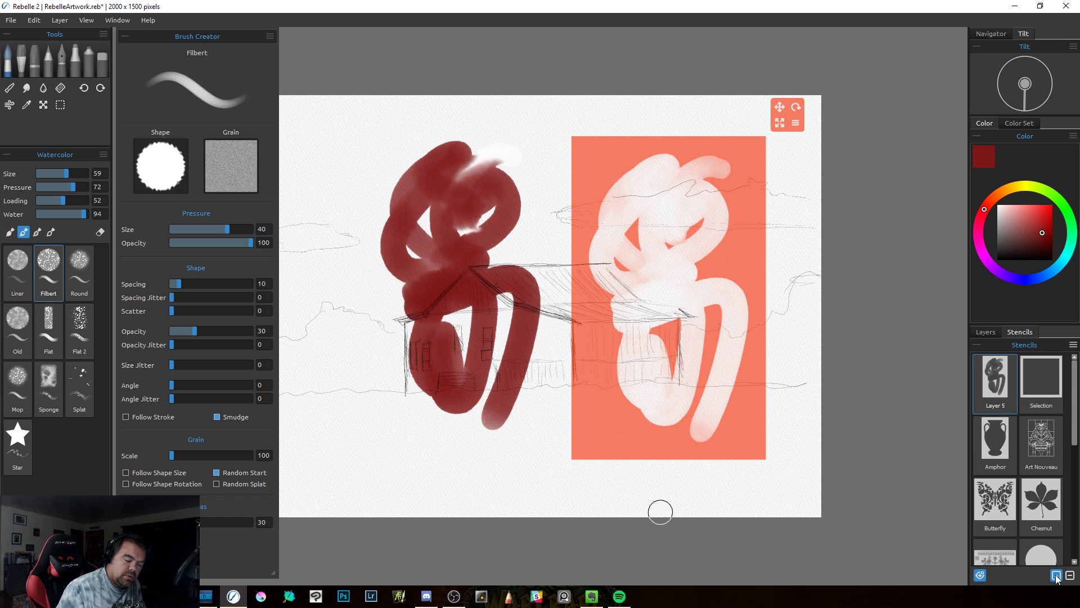
{"action": "left_click", "coordinate": [1057, 575]}
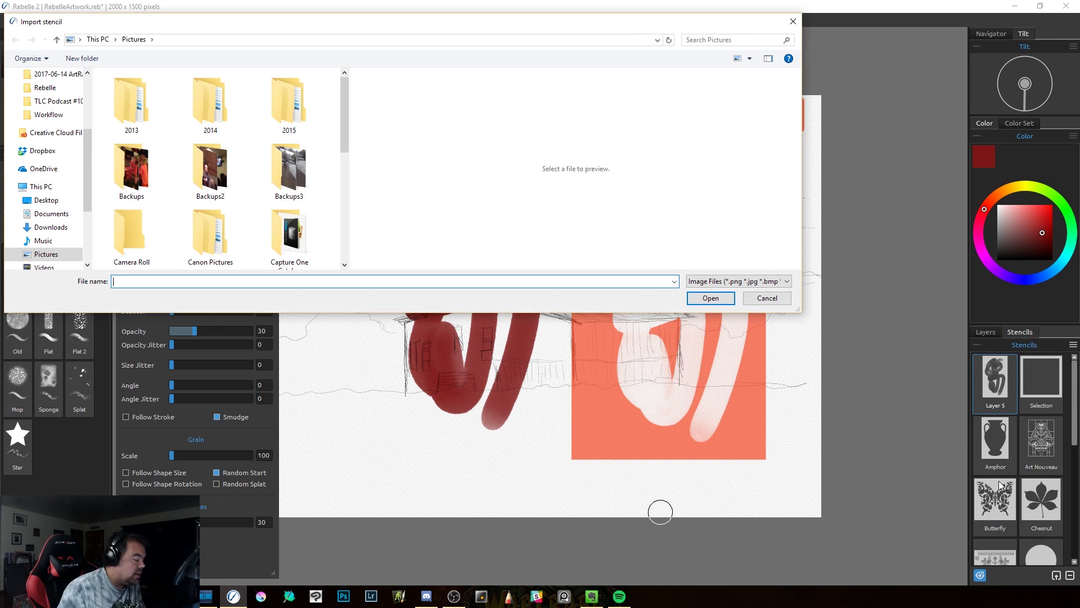
{"action": "left_click", "coordinate": [788, 282]}
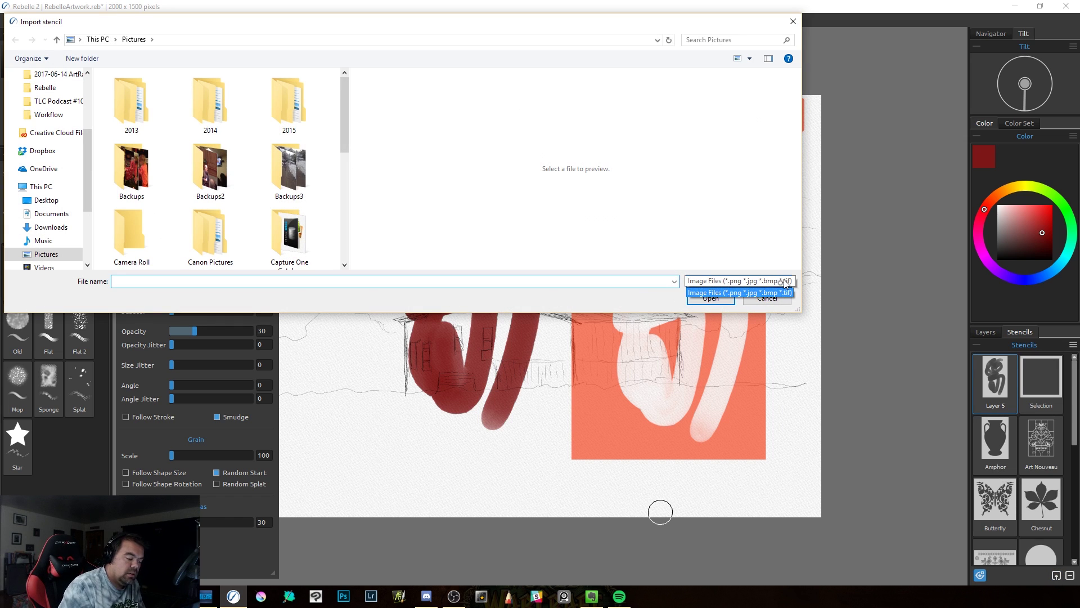
{"action": "left_click", "coordinate": [789, 281]}
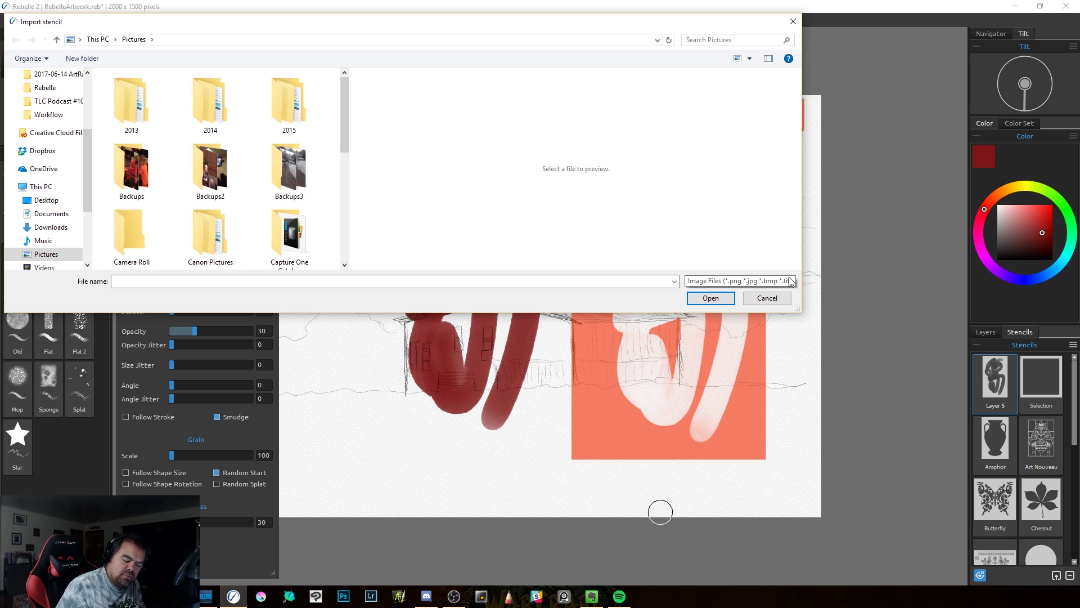
{"action": "left_click", "coordinate": [767, 298]}
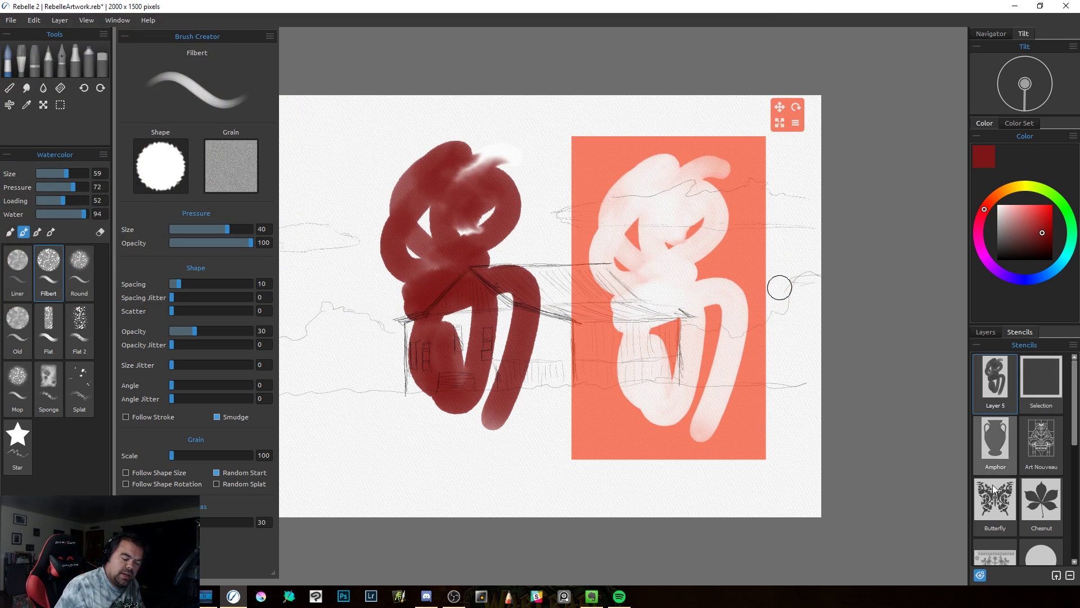
Step: Toggle the visibility of the canvas stencils off and on, and review the available stencil options
{"action": "left_click", "coordinate": [981, 575]}
{"action": "left_click", "coordinate": [980, 575]}
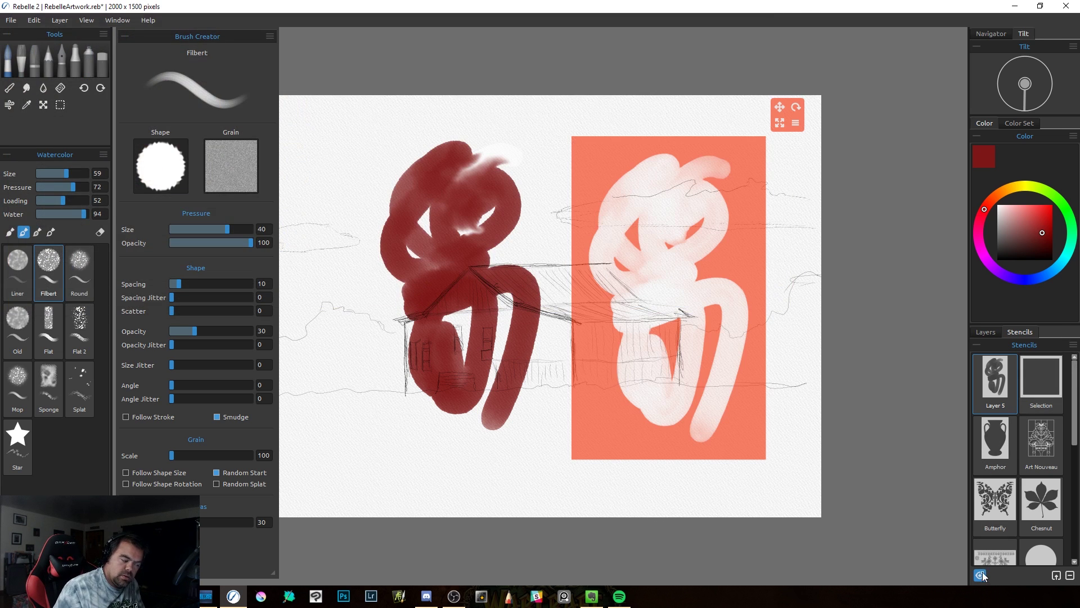
{"action": "left_click", "coordinate": [1074, 346]}
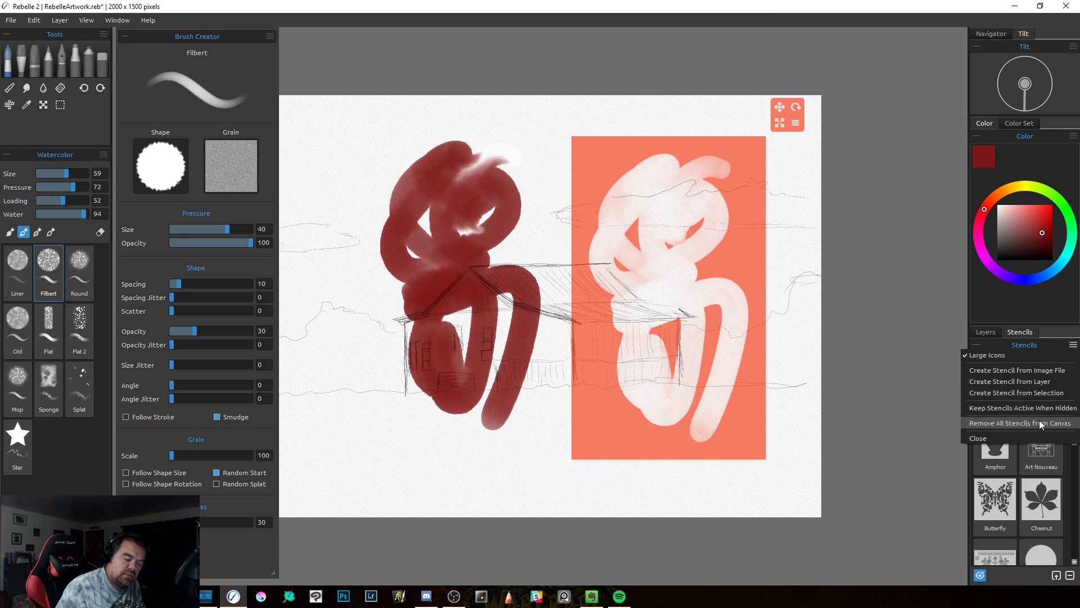
Step: Remove the Layer 5 stencil from the stencil library
{"action": "left_click", "coordinate": [1070, 576]}
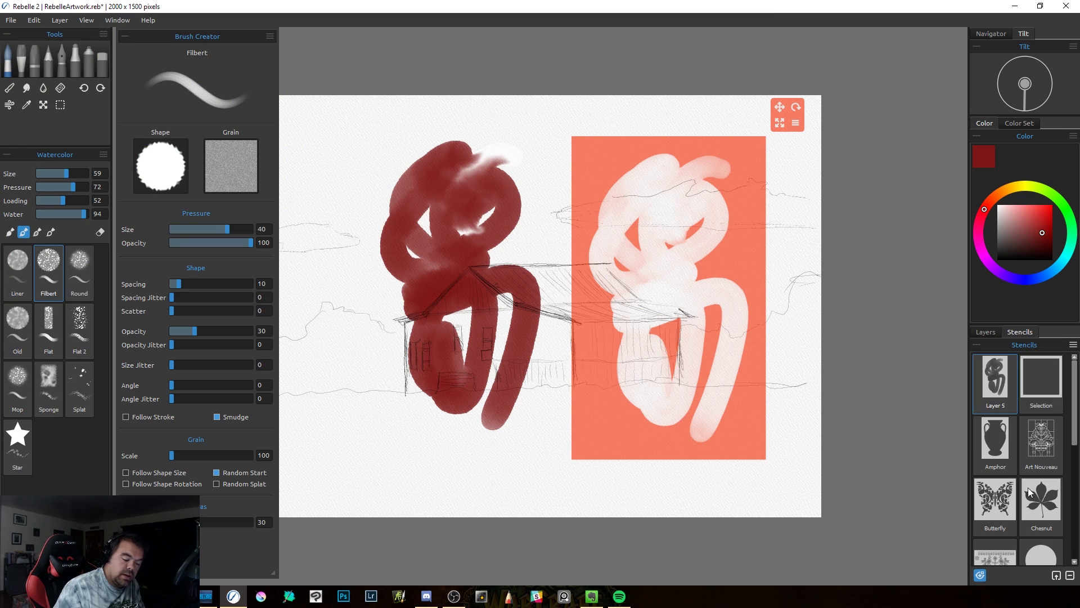
{"action": "left_click", "coordinate": [1069, 575]}
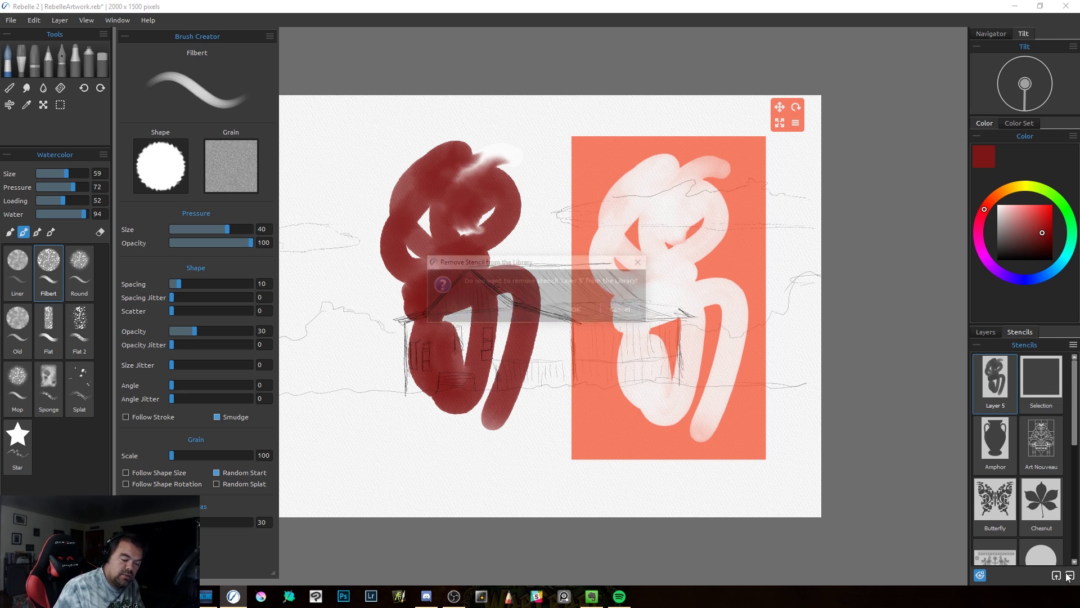
{"action": "left_click", "coordinate": [578, 310]}
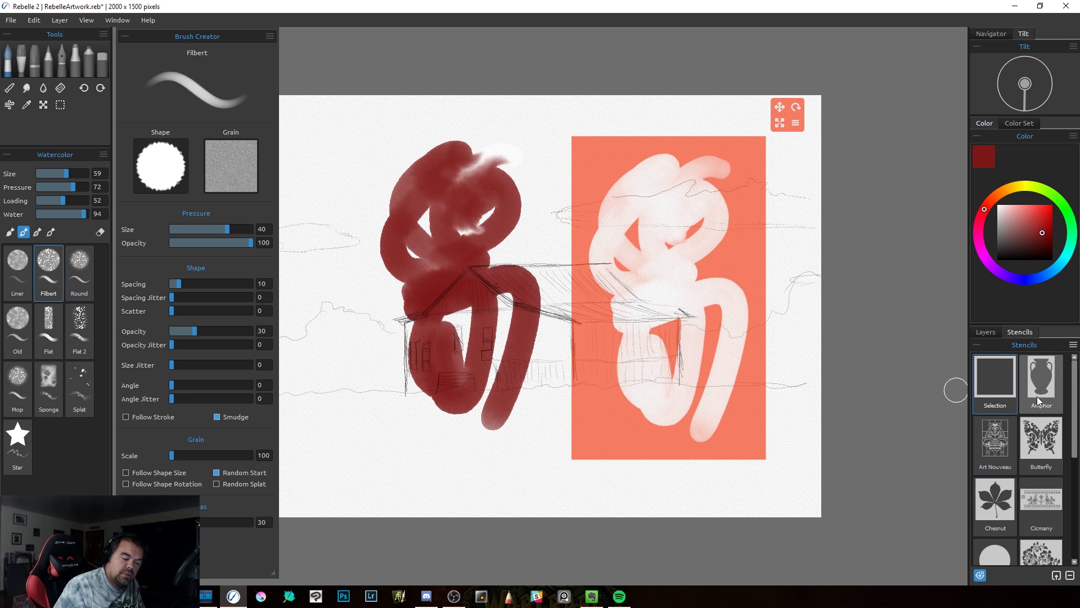
{"action": "left_click_drag", "start_coordinate": [1076, 433], "coordinate": [1039, 262]}
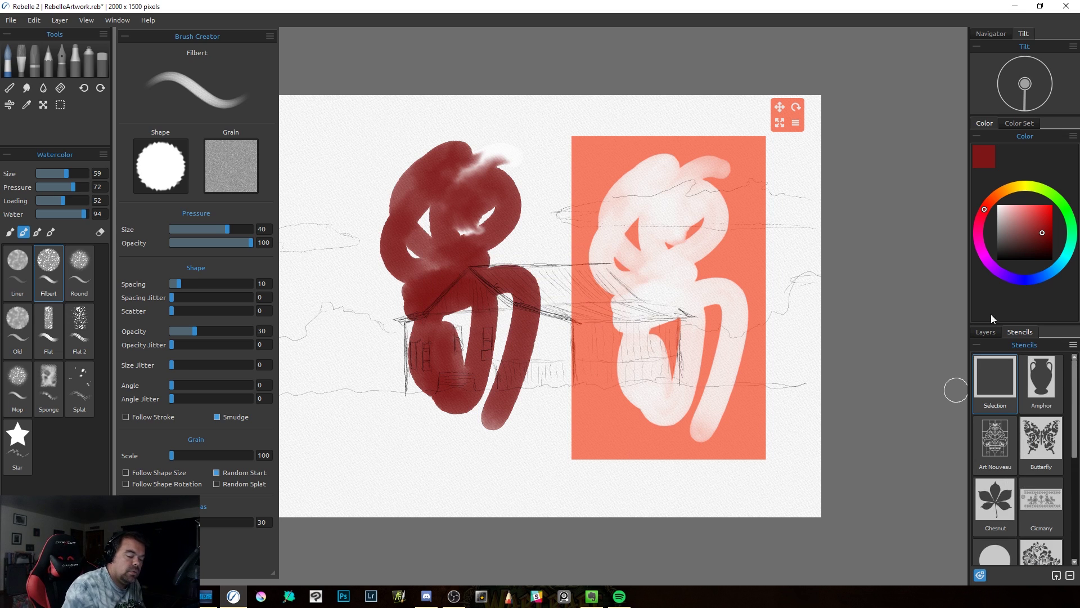
Step: Close the Brush Creator, hide Layer 5 and add a new empty layer above it
{"action": "left_click", "coordinate": [993, 331]}
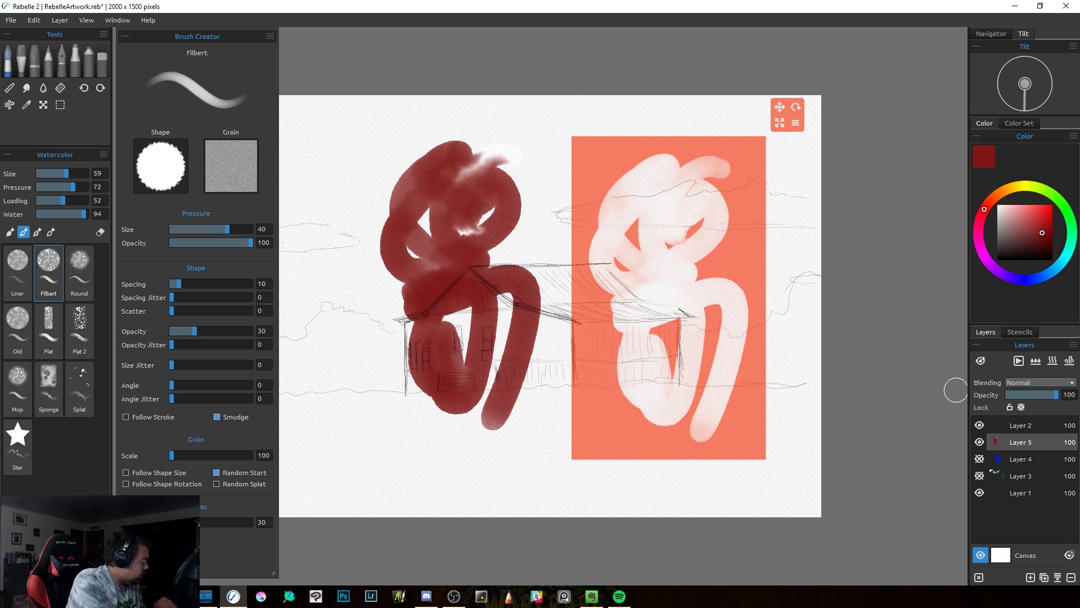
{"action": "key", "text": "ctrl+b"}
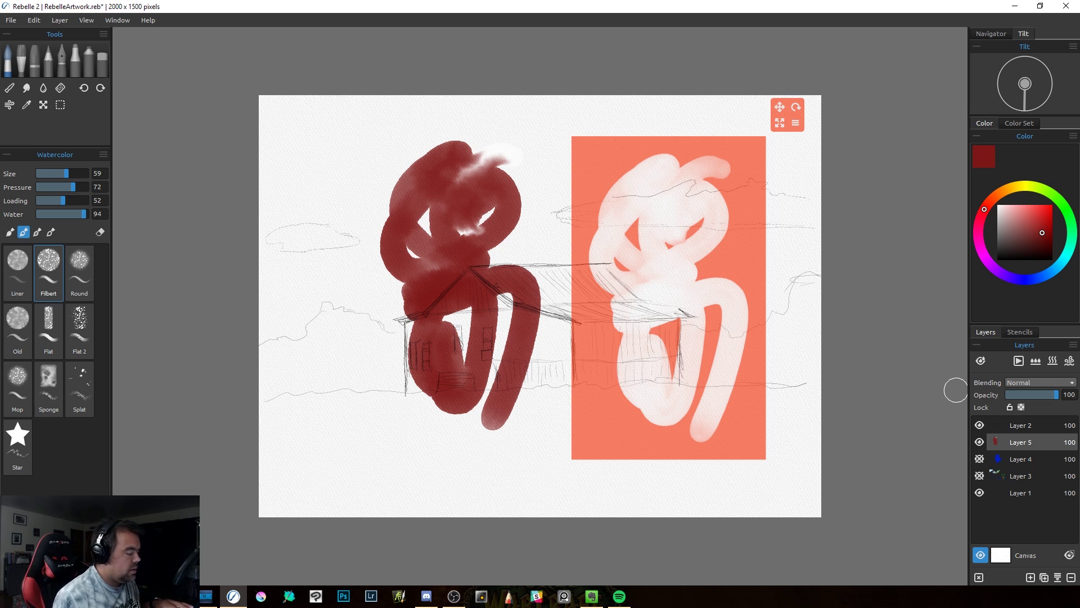
{"action": "left_click", "coordinate": [980, 441]}
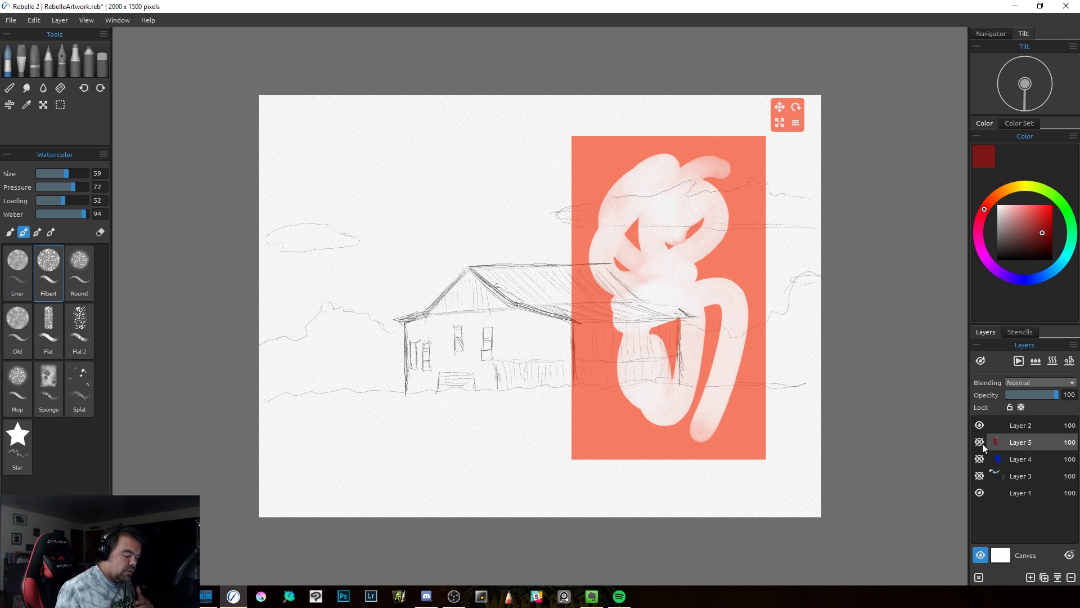
{"action": "left_click", "coordinate": [1031, 580]}
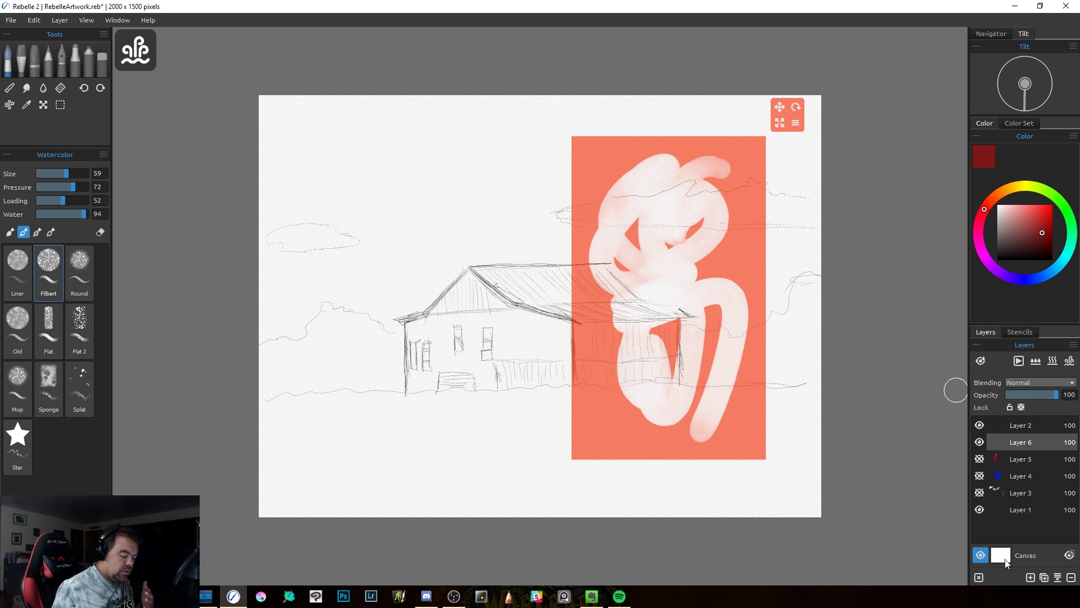
Step: Remove the remaining brush-stroke stencil from the canvas
{"action": "left_click", "coordinate": [796, 125]}
{"action": "left_click", "coordinate": [806, 187]}
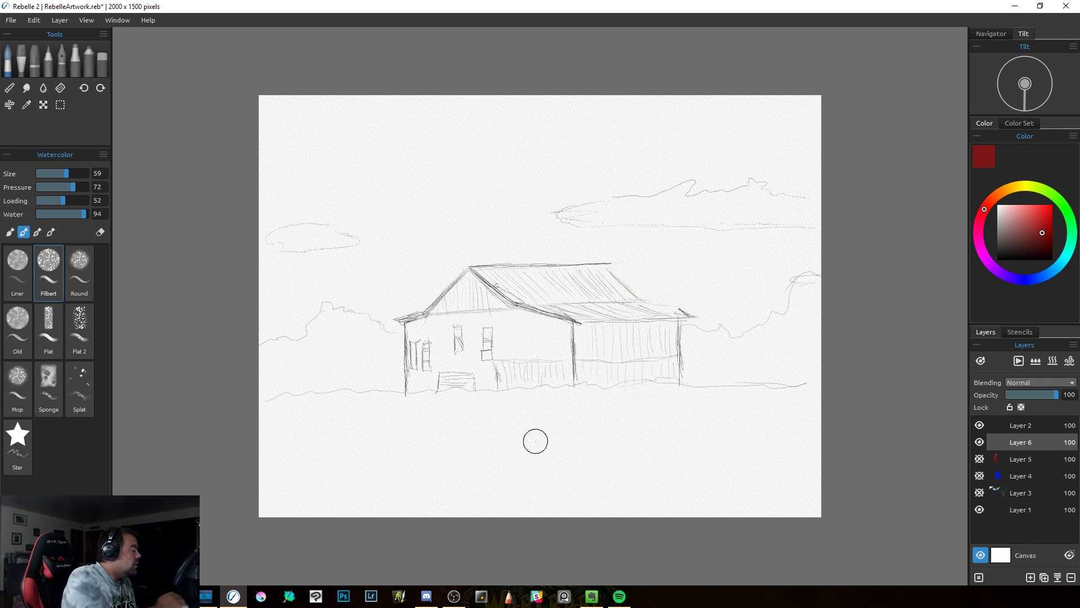
Step: Paint a bright red patch in the sky above the barn's left part with the acrylic Flat 2 brush
{"action": "left_click", "coordinate": [22, 62]}
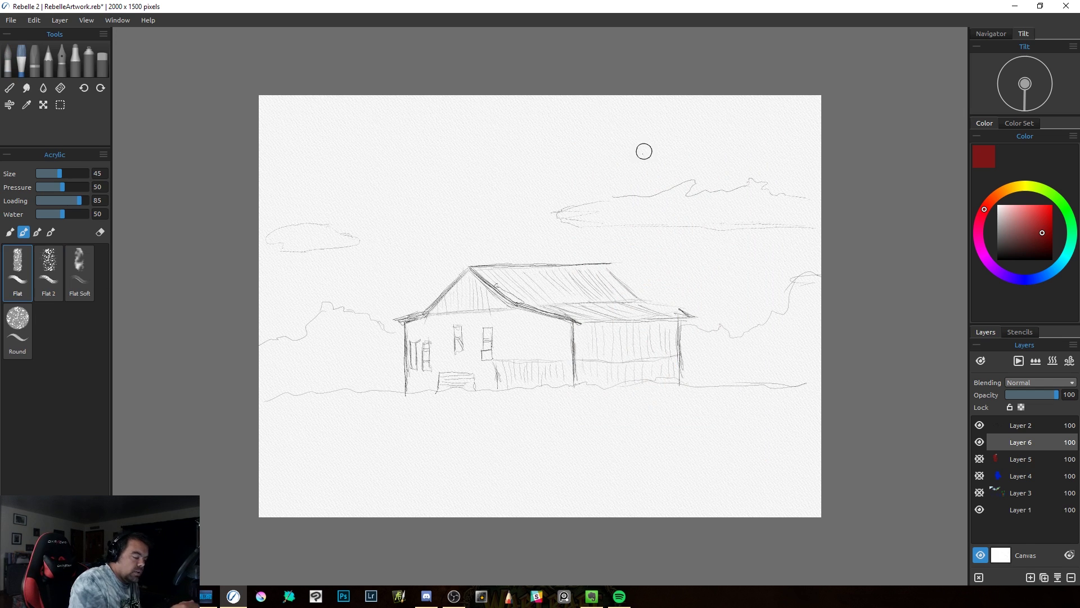
{"action": "left_click", "coordinate": [25, 290]}
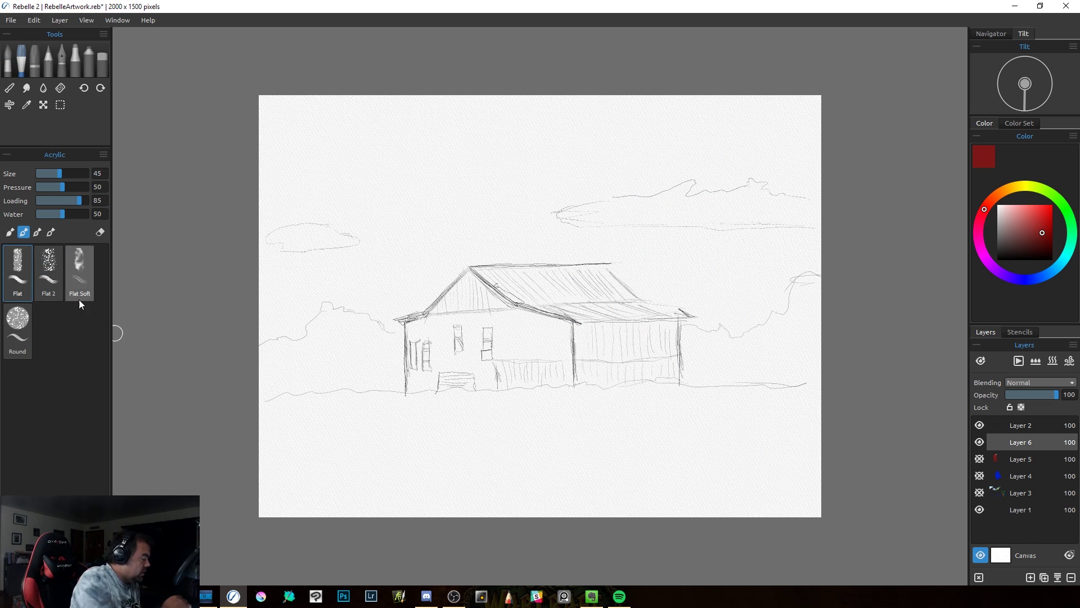
{"action": "left_click", "coordinate": [56, 284]}
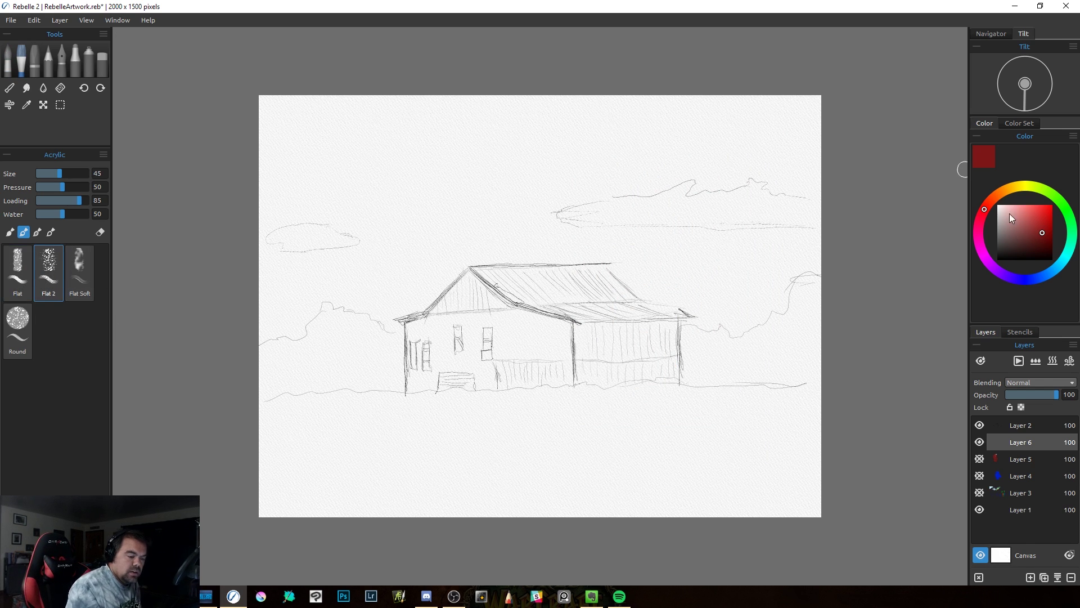
{"action": "left_click_drag", "start_coordinate": [1009, 214], "coordinate": [1052, 213]}
{"action": "mouse_move", "coordinate": [406, 158]}
{"action": "left_mouse_down"}
{"action": "mouse_move", "coordinate": [387, 224]}
{"action": "mouse_move", "coordinate": [435, 162]}
{"action": "mouse_move", "coordinate": [427, 234]}
{"action": "left_mouse_up"}
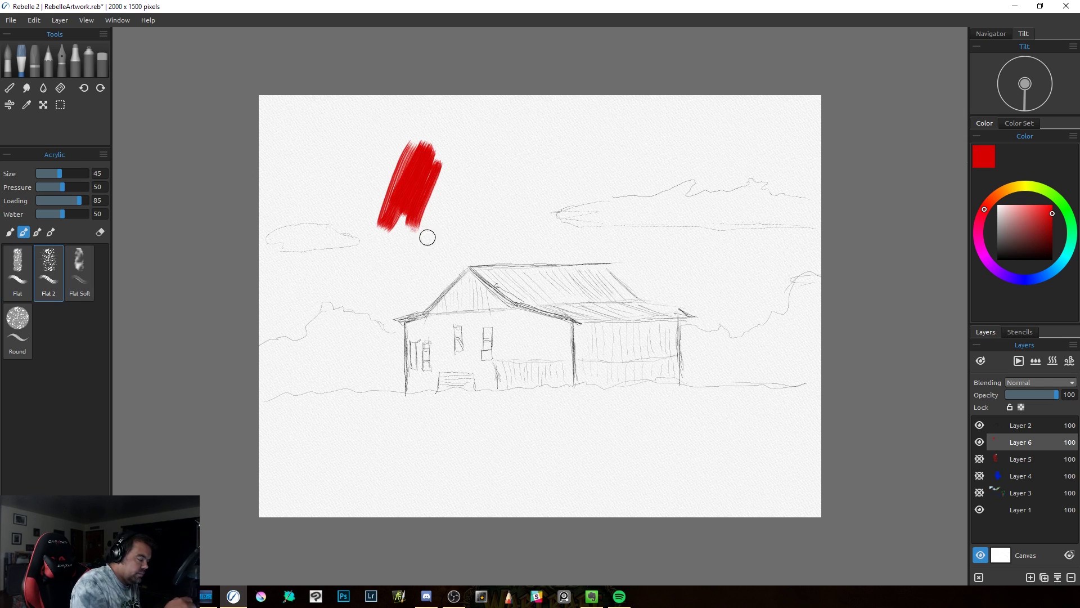
Step: Paint blue over the red acrylic patch and soften the two colors with the Blend tool
{"action": "left_click", "coordinate": [1028, 279]}
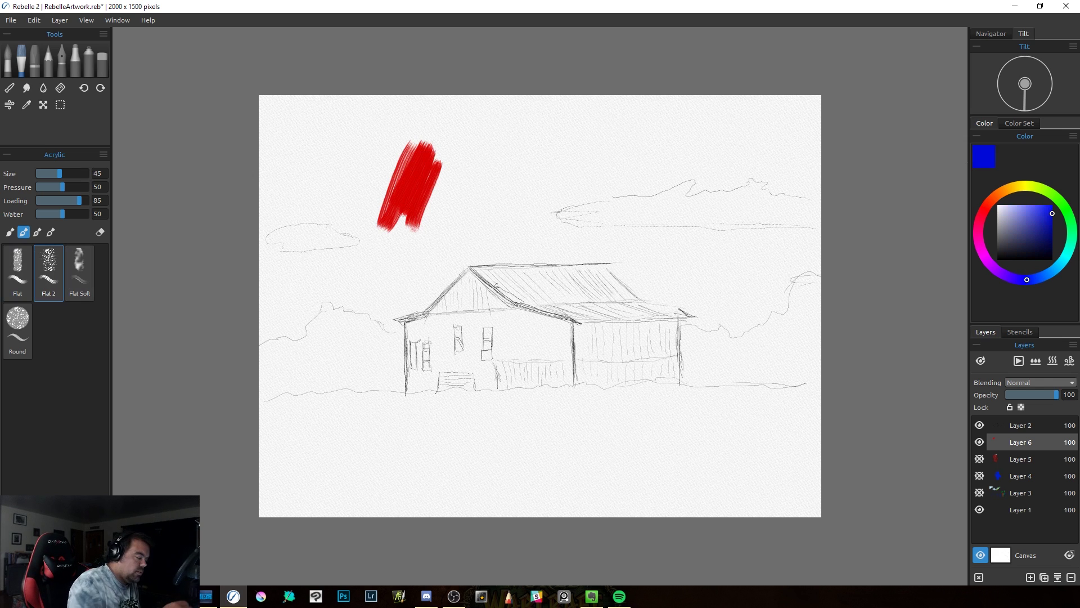
{"action": "mouse_move", "coordinate": [407, 161]}
{"action": "left_mouse_down"}
{"action": "mouse_move", "coordinate": [435, 168]}
{"action": "mouse_move", "coordinate": [422, 231]}
{"action": "mouse_move", "coordinate": [406, 155]}
{"action": "mouse_move", "coordinate": [397, 193]}
{"action": "mouse_move", "coordinate": [403, 163]}
{"action": "mouse_move", "coordinate": [412, 172]}
{"action": "mouse_move", "coordinate": [431, 144]}
{"action": "mouse_move", "coordinate": [392, 173]}
{"action": "mouse_move", "coordinate": [392, 193]}
{"action": "mouse_move", "coordinate": [422, 161]}
{"action": "mouse_move", "coordinate": [391, 225]}
{"action": "mouse_move", "coordinate": [420, 186]}
{"action": "mouse_move", "coordinate": [412, 226]}
{"action": "mouse_move", "coordinate": [435, 213]}
{"action": "mouse_move", "coordinate": [419, 214]}
{"action": "mouse_move", "coordinate": [437, 145]}
{"action": "mouse_move", "coordinate": [400, 175]}
{"action": "left_mouse_up"}
{"action": "left_click", "coordinate": [10, 88]}
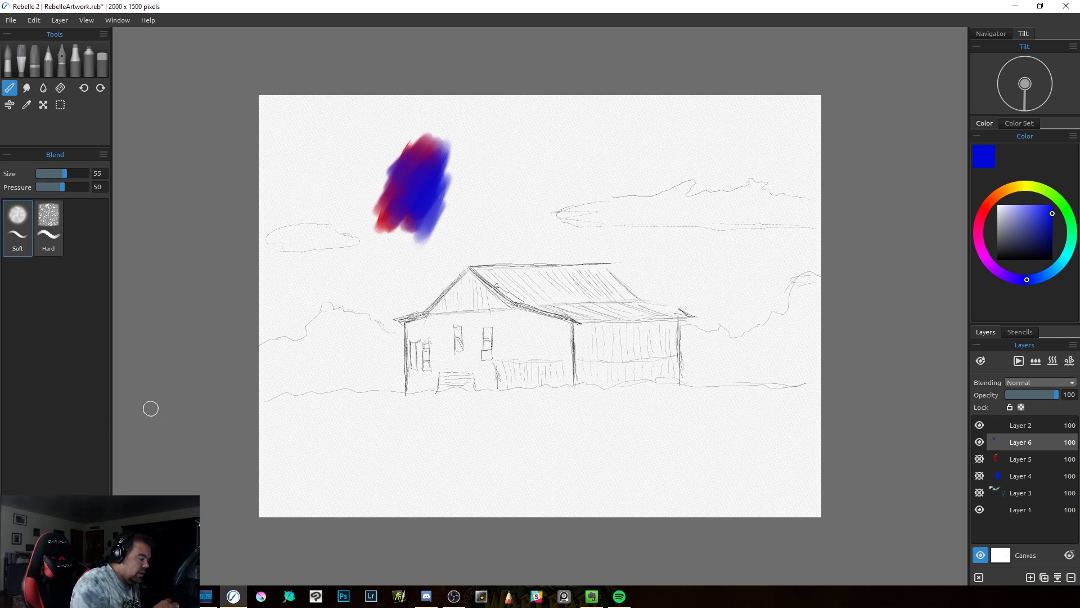
Step: Draw a dark gray diagonal stroke beside the red and blue patch with the Hexa Soft pastel
{"action": "left_click", "coordinate": [35, 61]}
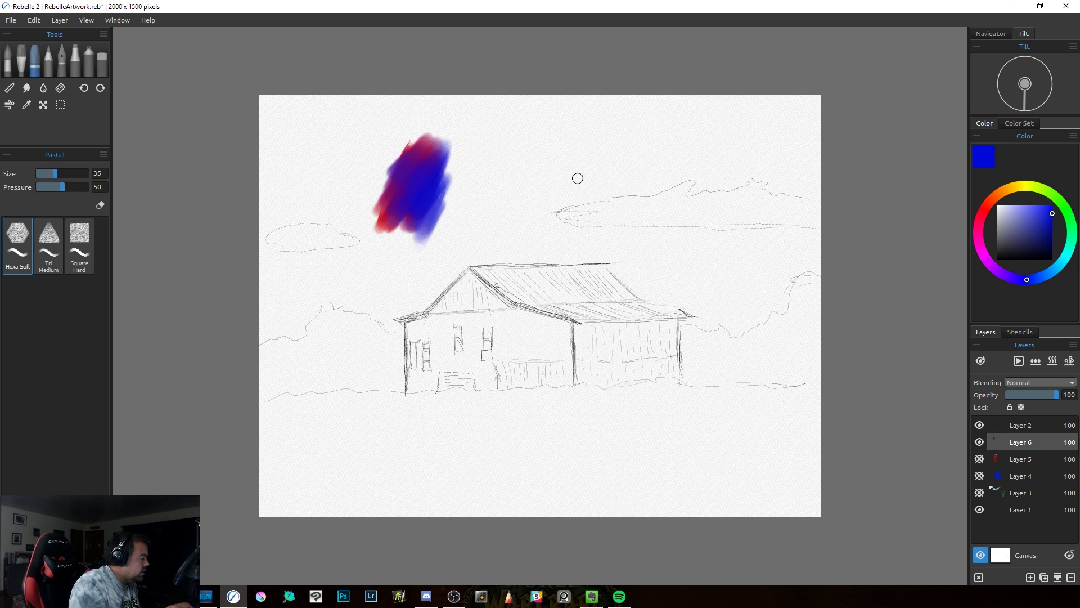
{"action": "left_click", "coordinate": [997, 241]}
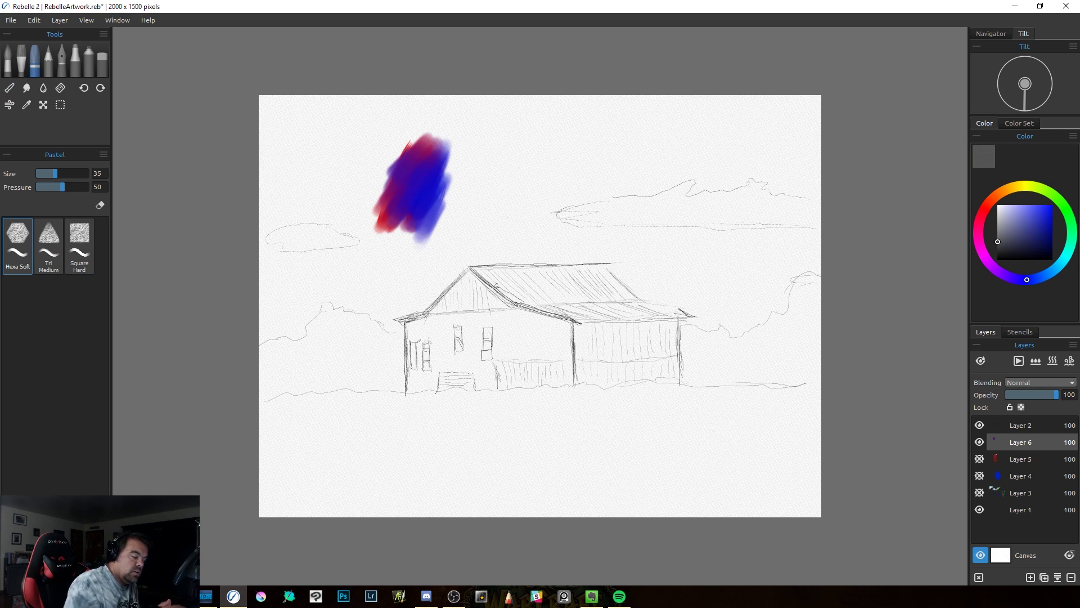
{"action": "mouse_move", "coordinate": [532, 138]}
{"action": "left_mouse_down"}
{"action": "mouse_move", "coordinate": [483, 230]}
{"action": "mouse_move", "coordinate": [534, 143]}
{"action": "mouse_move", "coordinate": [515, 172]}
{"action": "left_mouse_up"}
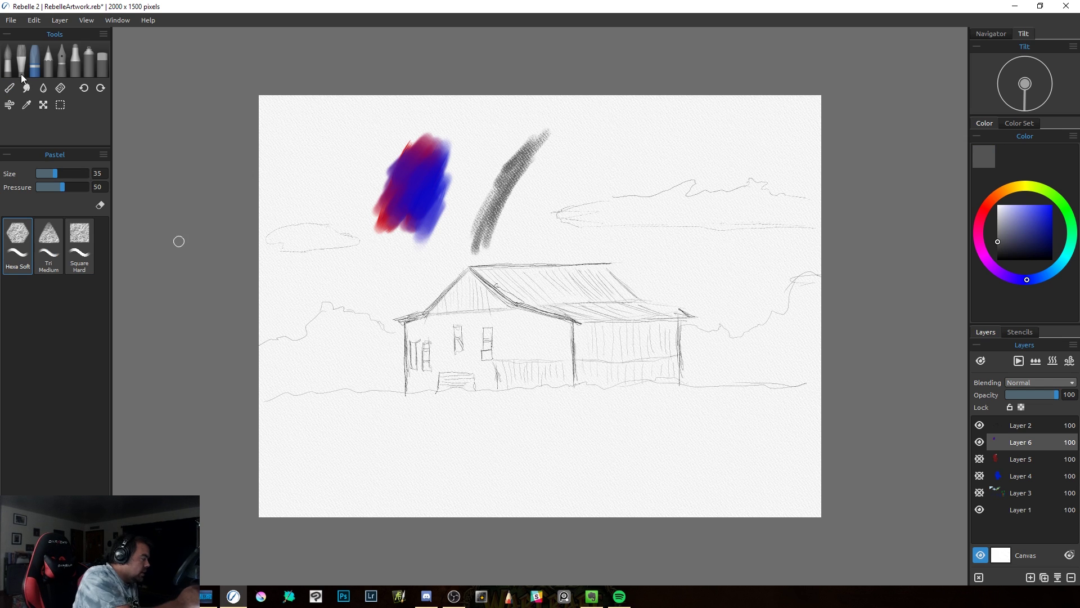
Step: Smudge the gray pastel stroke with the Smudge 1 and Smudge 2 brushes
{"action": "left_click", "coordinate": [26, 87]}
{"action": "left_click_drag", "start_coordinate": [550, 135], "coordinate": [490, 208]}
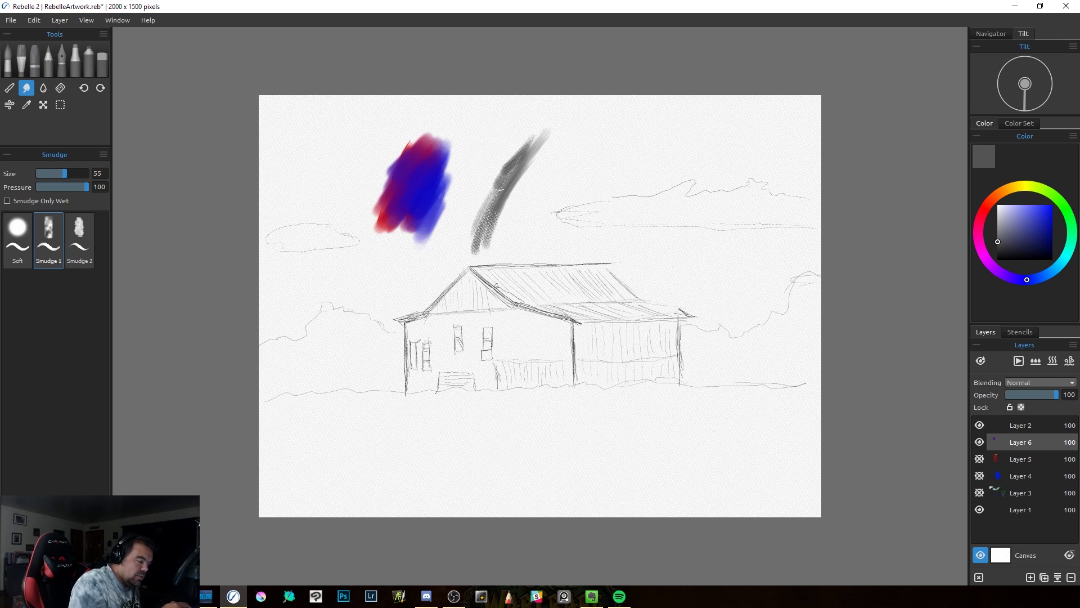
{"action": "left_click", "coordinate": [79, 225]}
{"action": "mouse_move", "coordinate": [559, 150]}
{"action": "left_mouse_down"}
{"action": "mouse_move", "coordinate": [534, 135]}
{"action": "mouse_move", "coordinate": [491, 242]}
{"action": "mouse_move", "coordinate": [519, 153]}
{"action": "mouse_move", "coordinate": [478, 221]}
{"action": "mouse_move", "coordinate": [479, 244]}
{"action": "mouse_move", "coordinate": [503, 197]}
{"action": "left_mouse_up"}
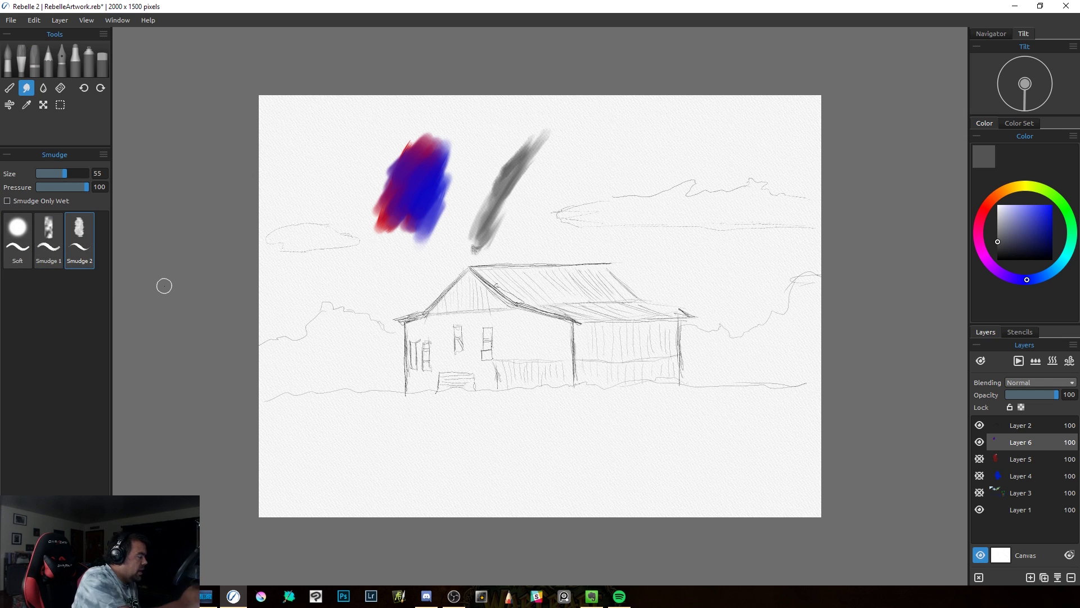
{"action": "left_click", "coordinate": [9, 87]}
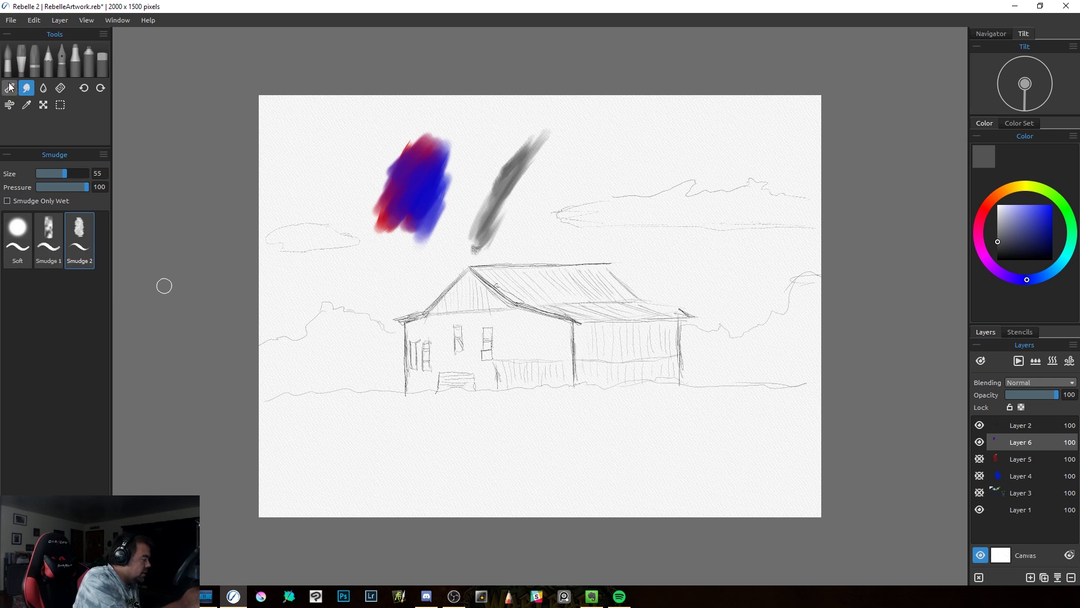
Step: Shade beside the barn's middle corner line with the 2H pencil in muted blue and tan, and smudge the marks
{"action": "left_click", "coordinate": [47, 56]}
{"action": "left_click_drag", "start_coordinate": [1038, 224], "coordinate": [1029, 220]}
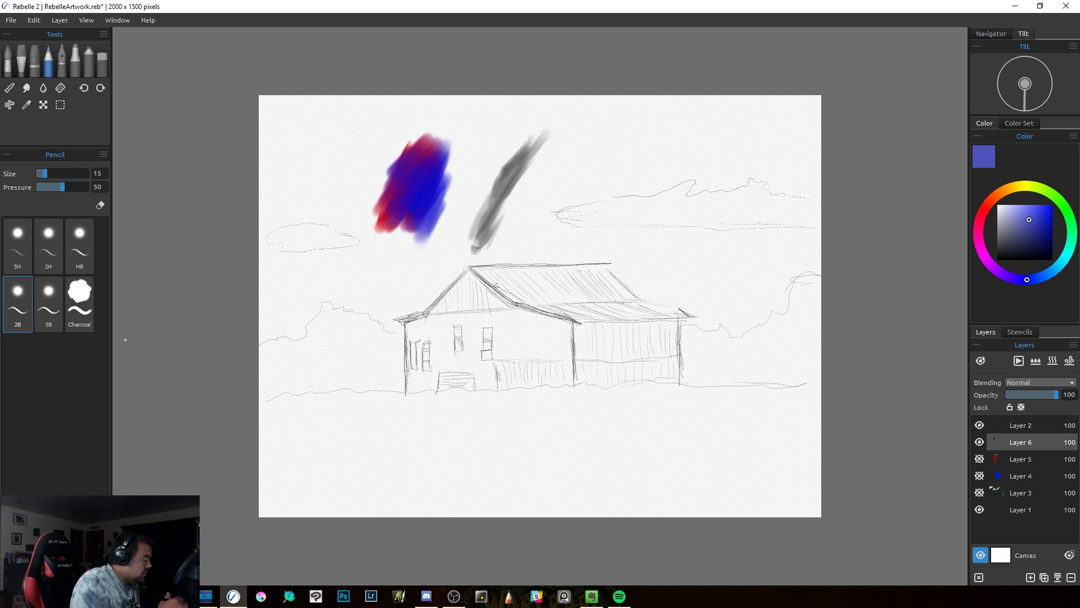
{"action": "left_click", "coordinate": [49, 247]}
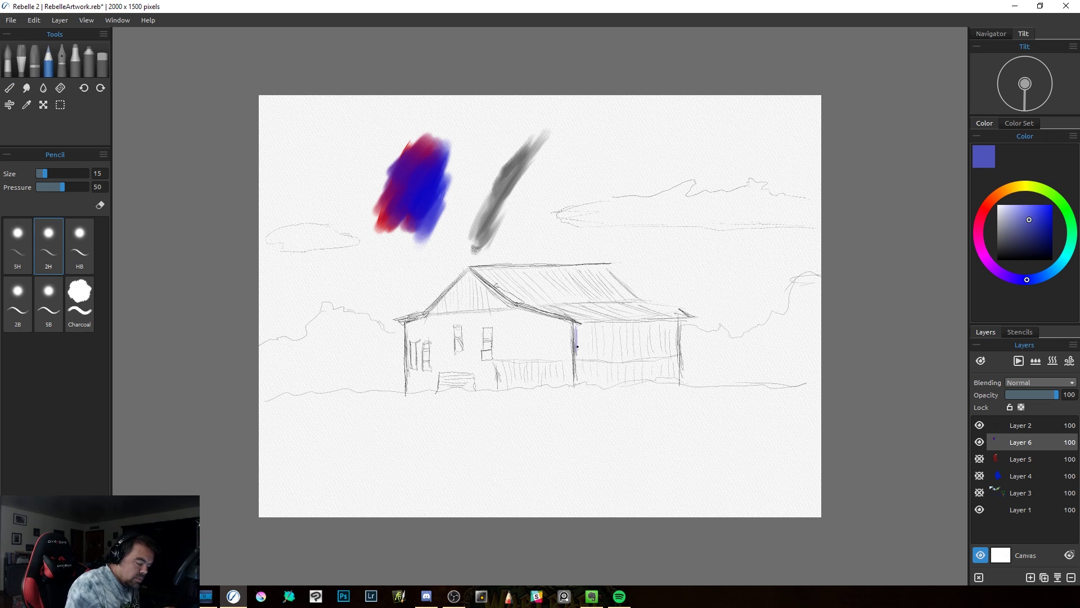
{"action": "left_click_drag", "start_coordinate": [578, 347], "coordinate": [584, 349]}
{"action": "left_click_drag", "start_coordinate": [1008, 191], "coordinate": [1015, 188]}
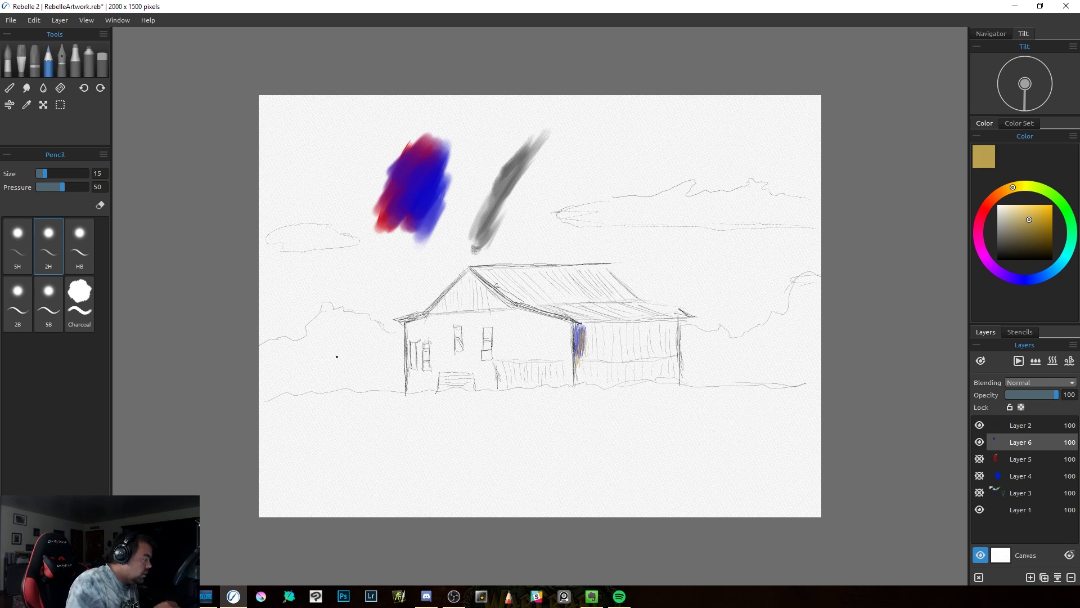
{"action": "left_click", "coordinate": [26, 88]}
{"action": "mouse_move", "coordinate": [576, 348]}
{"action": "left_mouse_down"}
{"action": "mouse_move", "coordinate": [583, 369]}
{"action": "mouse_move", "coordinate": [578, 330]}
{"action": "left_mouse_up"}
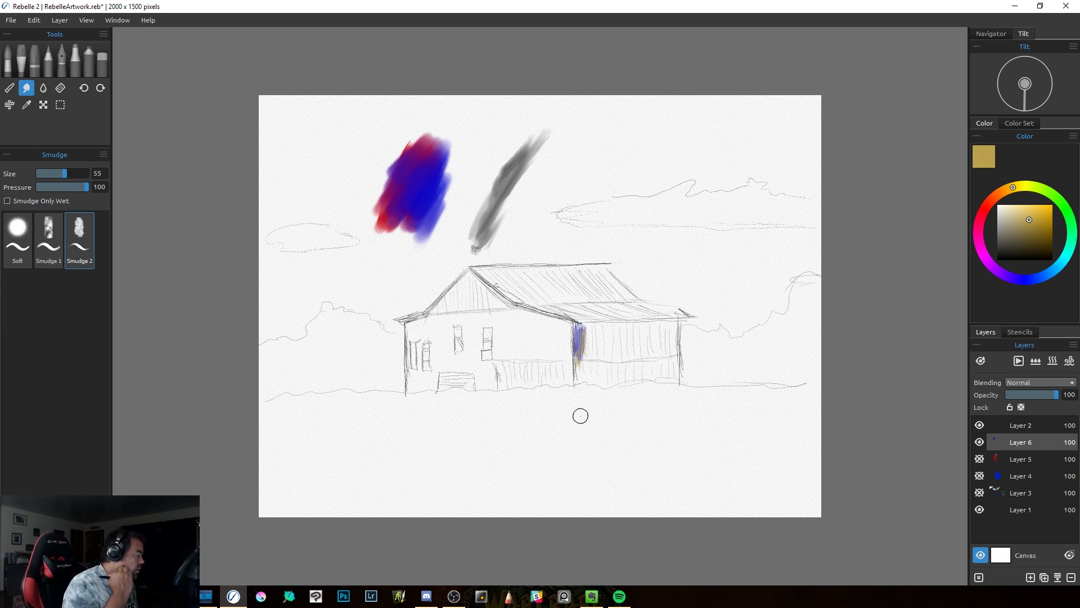
Step: Draw two tan ink lines above the right-hand cloud and loose black lines below it with the Reed Pen
{"action": "left_click", "coordinate": [62, 59]}
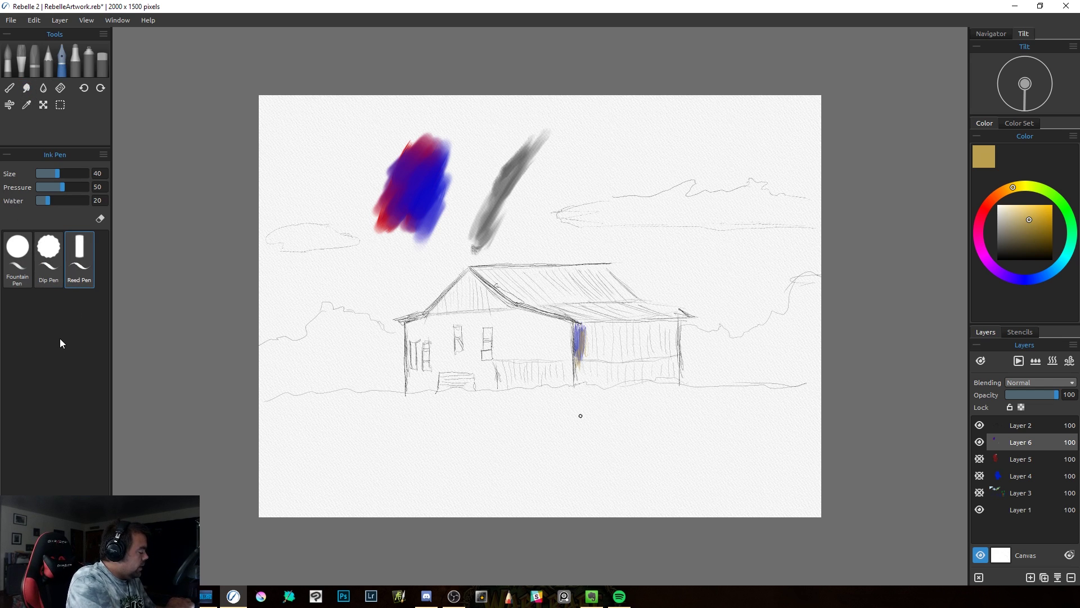
{"action": "left_click", "coordinate": [103, 154]}
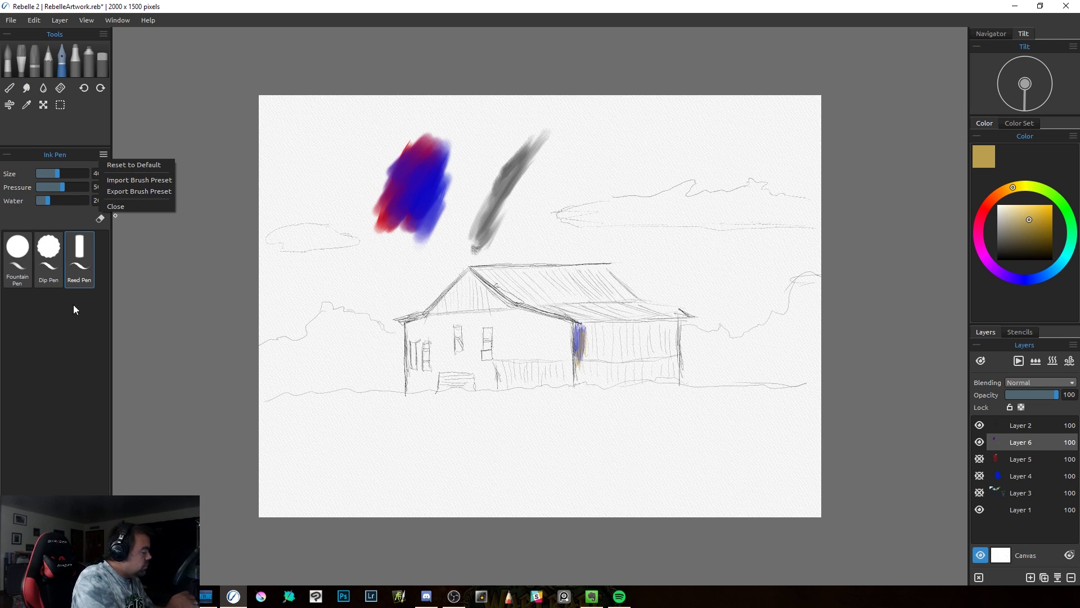
{"action": "left_click", "coordinate": [713, 128]}
{"action": "left_click_drag", "start_coordinate": [726, 116], "coordinate": [720, 191]}
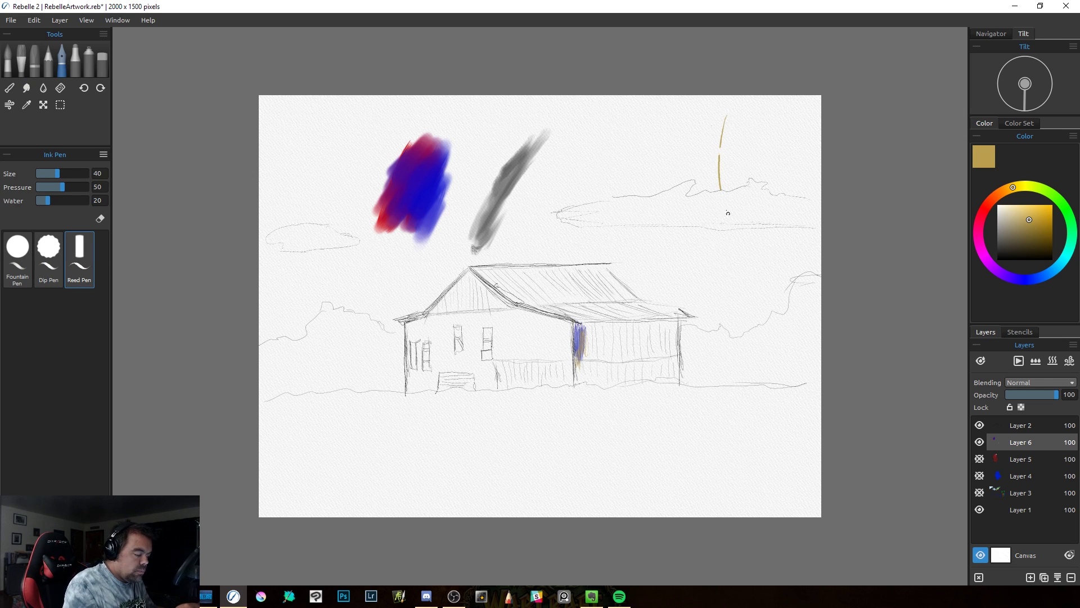
{"action": "left_click_drag", "start_coordinate": [733, 127], "coordinate": [729, 196]}
{"action": "left_click_drag", "start_coordinate": [1009, 221], "coordinate": [989, 266]}
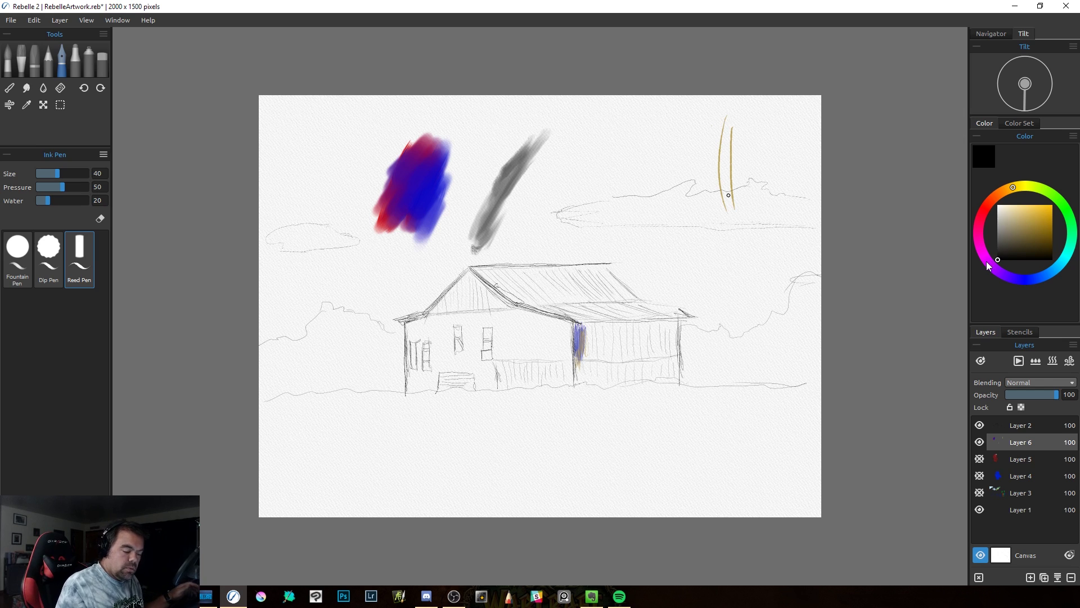
{"action": "mouse_move", "coordinate": [726, 241]}
{"action": "left_mouse_down"}
{"action": "mouse_move", "coordinate": [729, 364]}
{"action": "mouse_move", "coordinate": [663, 444]}
{"action": "mouse_move", "coordinate": [712, 457]}
{"action": "mouse_move", "coordinate": [754, 397]}
{"action": "mouse_move", "coordinate": [774, 440]}
{"action": "mouse_move", "coordinate": [640, 492]}
{"action": "left_mouse_up"}
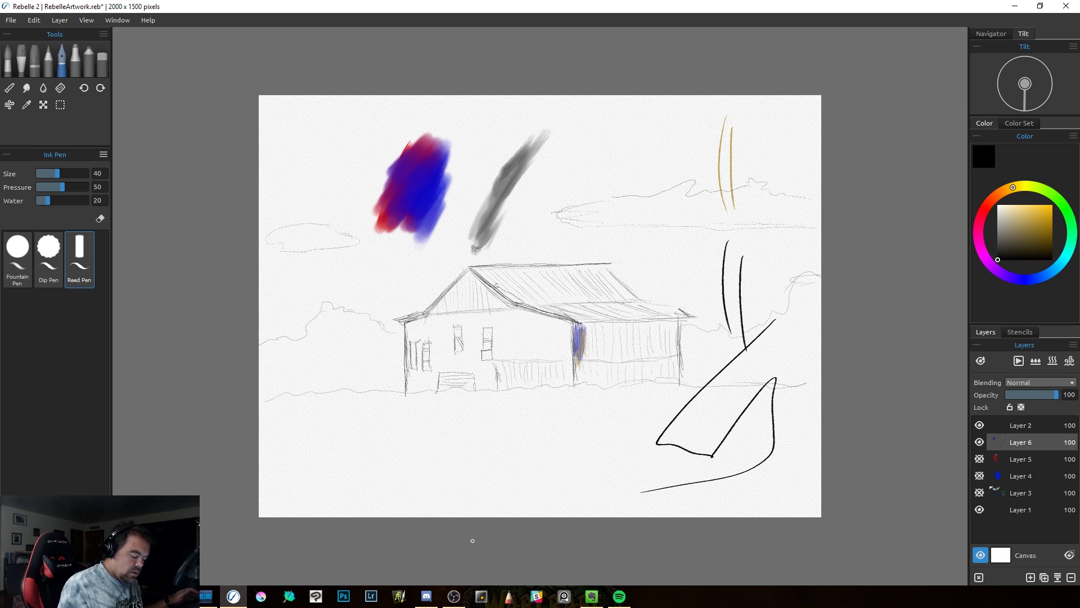
Step: Show the Brush Creator and draw black curved ink strokes below the barn with the Dip Pen and Fountain Pen
{"action": "key", "text": "ctrl+b"}
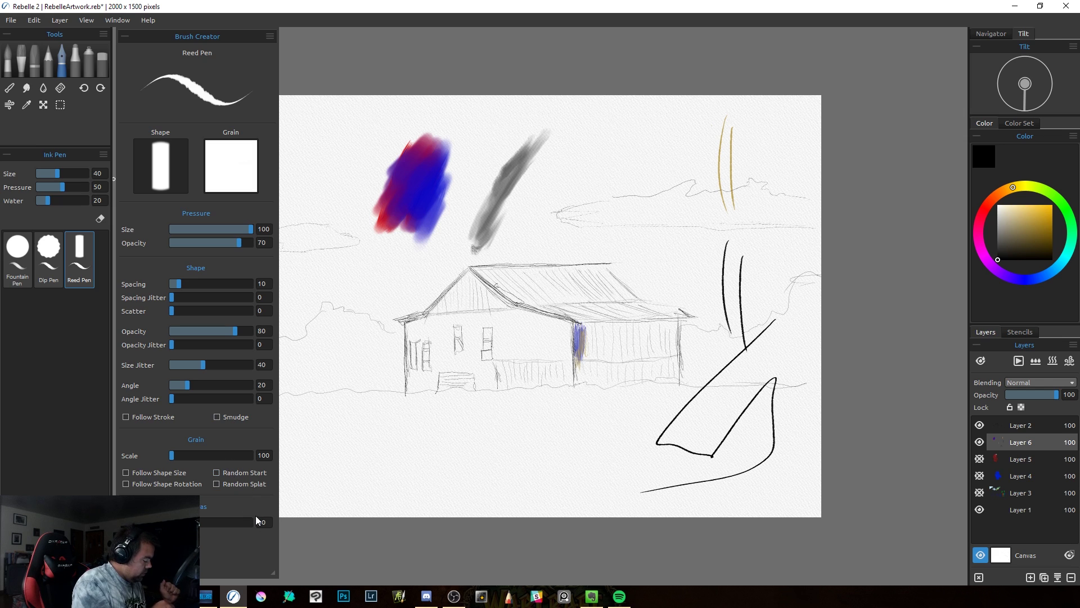
{"action": "mouse_move", "coordinate": [531, 477]}
{"action": "left_mouse_down"}
{"action": "mouse_move", "coordinate": [595, 438]}
{"action": "mouse_move", "coordinate": [603, 455]}
{"action": "mouse_move", "coordinate": [538, 485]}
{"action": "left_mouse_up"}
{"action": "left_click", "coordinate": [49, 259]}
{"action": "mouse_move", "coordinate": [487, 426]}
{"action": "left_mouse_down"}
{"action": "mouse_move", "coordinate": [490, 452]}
{"action": "mouse_move", "coordinate": [467, 436]}
{"action": "mouse_move", "coordinate": [493, 473]}
{"action": "mouse_move", "coordinate": [544, 432]}
{"action": "left_mouse_up"}
{"action": "left_click_drag", "start_coordinate": [524, 469], "coordinate": [573, 425]}
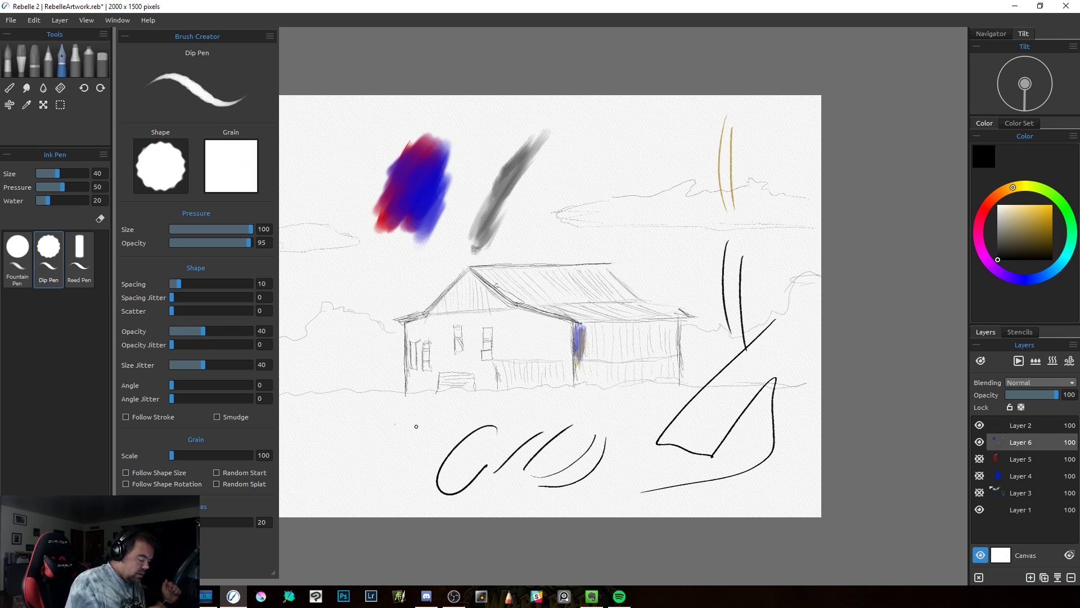
{"action": "left_click", "coordinate": [19, 267]}
{"action": "mouse_move", "coordinate": [420, 428]}
{"action": "left_mouse_down"}
{"action": "mouse_move", "coordinate": [397, 491]}
{"action": "mouse_move", "coordinate": [417, 483]}
{"action": "left_mouse_up"}
Step: Paint overlapping black strokes in the sky above the barn roof with the Chisel marker
{"action": "left_click", "coordinate": [75, 62]}
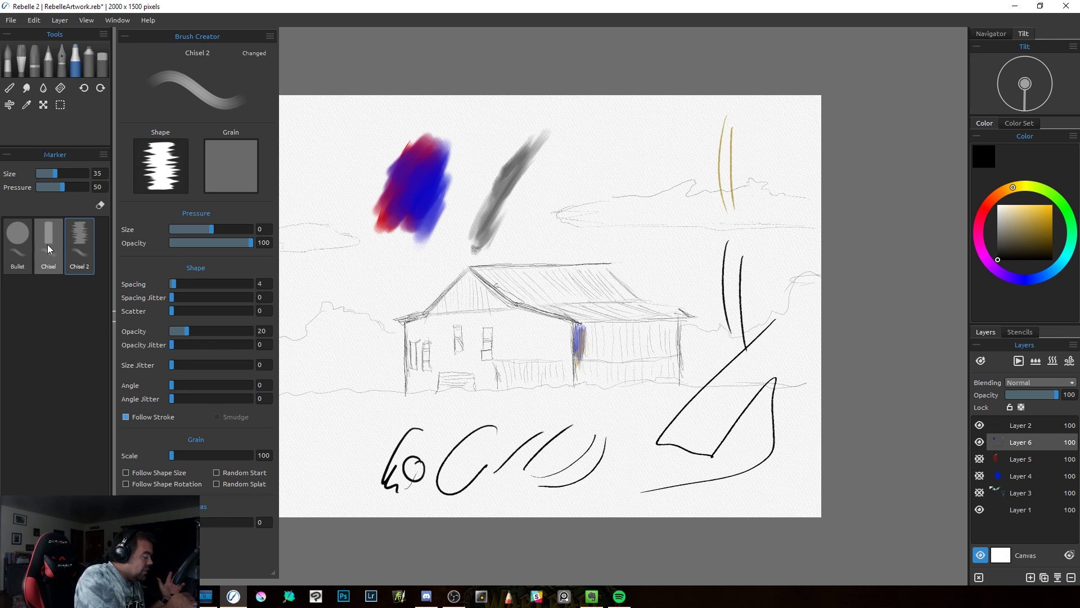
{"action": "left_click", "coordinate": [23, 249]}
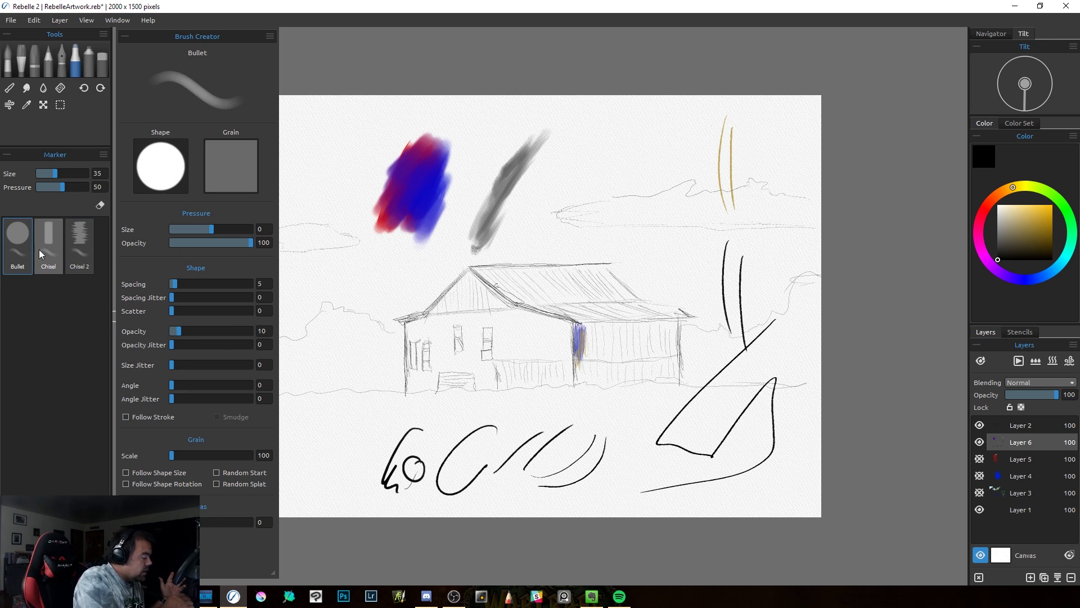
{"action": "left_click", "coordinate": [47, 252]}
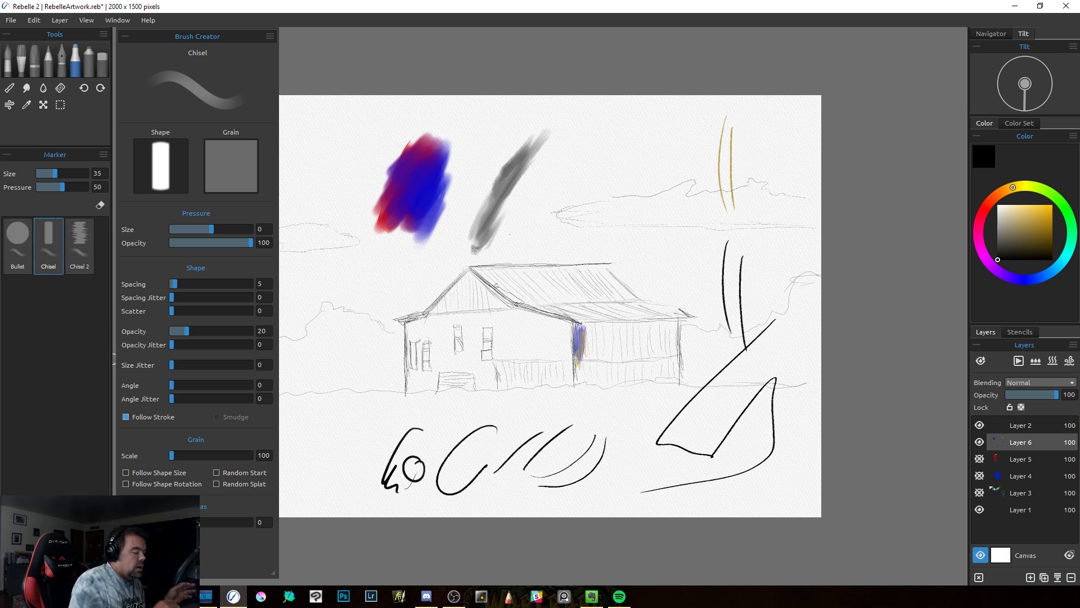
{"action": "mouse_move", "coordinate": [673, 112]}
{"action": "left_mouse_down"}
{"action": "mouse_move", "coordinate": [611, 200]}
{"action": "mouse_move", "coordinate": [613, 226]}
{"action": "mouse_move", "coordinate": [629, 190]}
{"action": "mouse_move", "coordinate": [619, 239]}
{"action": "mouse_move", "coordinate": [641, 247]}
{"action": "left_mouse_up"}
{"action": "mouse_move", "coordinate": [667, 112]}
{"action": "left_mouse_down"}
{"action": "mouse_move", "coordinate": [659, 207]}
{"action": "mouse_move", "coordinate": [661, 197]}
{"action": "mouse_move", "coordinate": [675, 203]}
{"action": "left_mouse_up"}
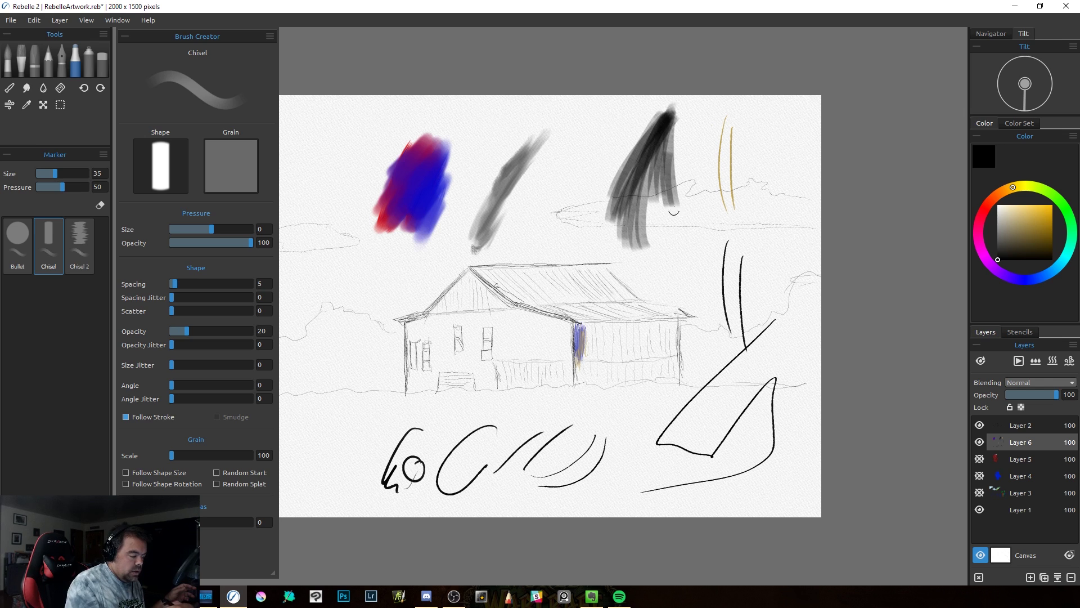
Step: Layer golden yellow Chisel marker strokes over the black marker patch
{"action": "left_click", "coordinate": [1044, 212]}
{"action": "mouse_move", "coordinate": [679, 118]}
{"action": "left_mouse_down"}
{"action": "mouse_move", "coordinate": [653, 237]}
{"action": "mouse_move", "coordinate": [681, 110]}
{"action": "mouse_move", "coordinate": [667, 223]}
{"action": "mouse_move", "coordinate": [670, 186]}
{"action": "left_mouse_up"}
{"action": "mouse_move", "coordinate": [677, 140]}
{"action": "left_mouse_down"}
{"action": "mouse_move", "coordinate": [680, 110]}
{"action": "mouse_move", "coordinate": [624, 228]}
{"action": "left_mouse_up"}
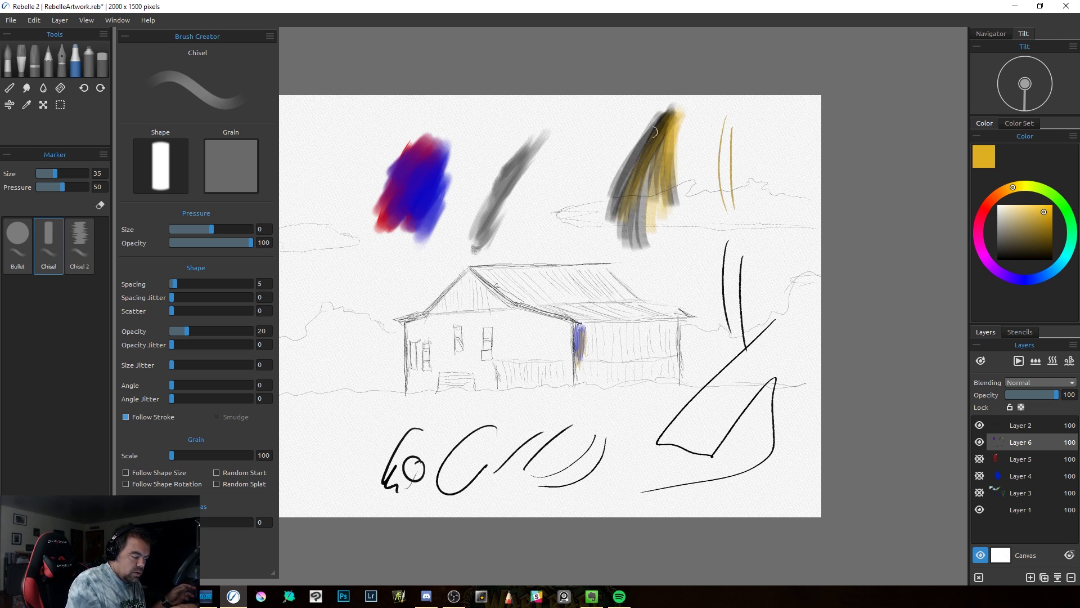
{"action": "mouse_move", "coordinate": [664, 115]}
{"action": "left_mouse_down"}
{"action": "mouse_move", "coordinate": [611, 203]}
{"action": "mouse_move", "coordinate": [647, 230]}
{"action": "left_mouse_up"}
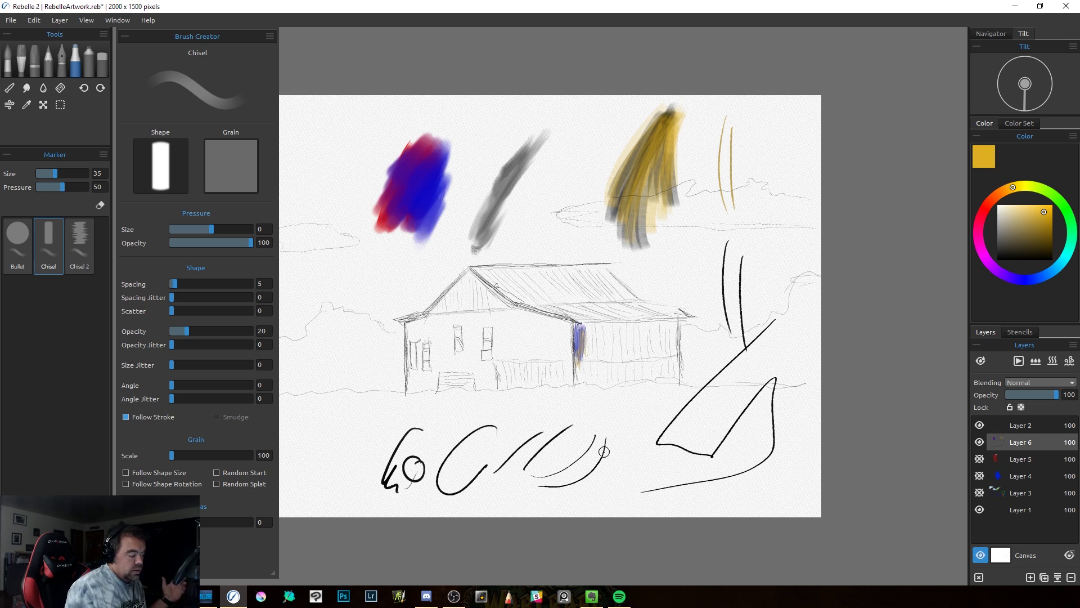
Step: Spray a soft golden yellow spot beside the barn's gable end with the Soft 1 airbrush
{"action": "left_click", "coordinate": [87, 61]}
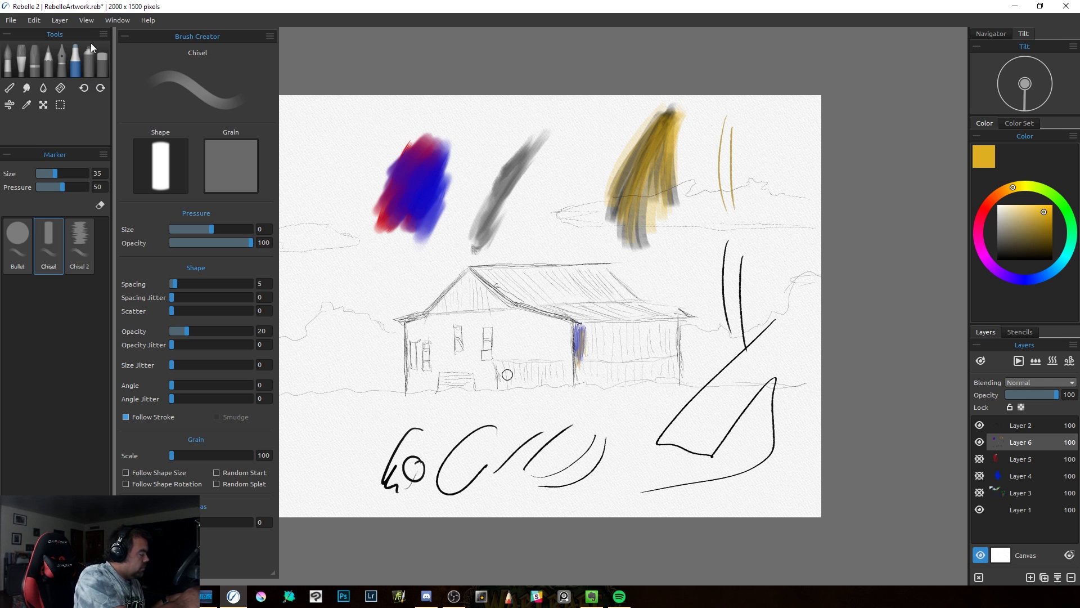
{"action": "left_click_drag", "start_coordinate": [357, 338], "coordinate": [350, 399]}
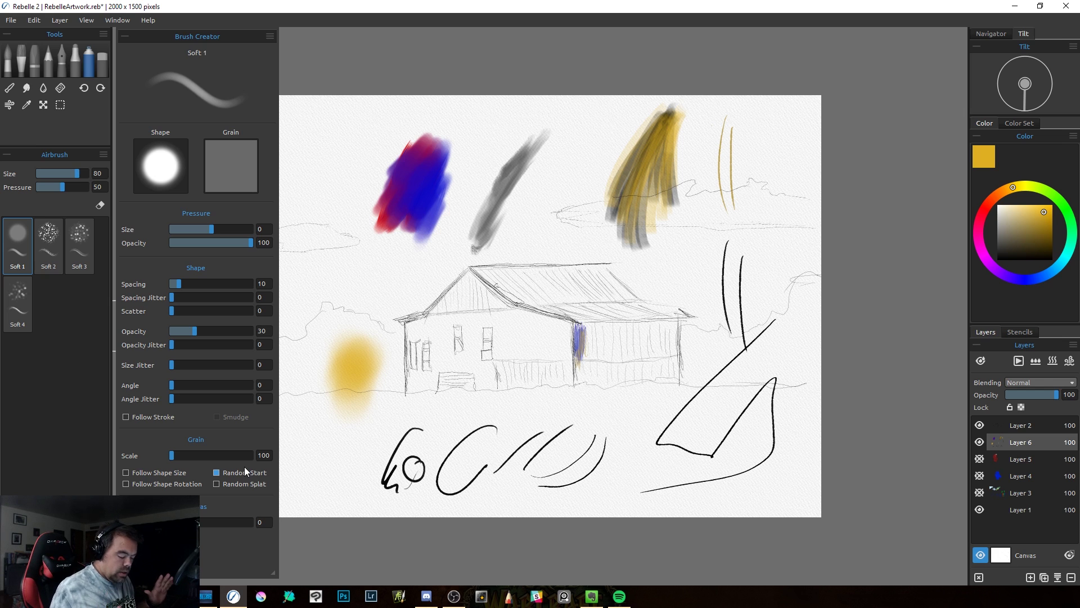
Step: Hide Layer 6 and collapse the Brush Creator
{"action": "left_click", "coordinate": [979, 442]}
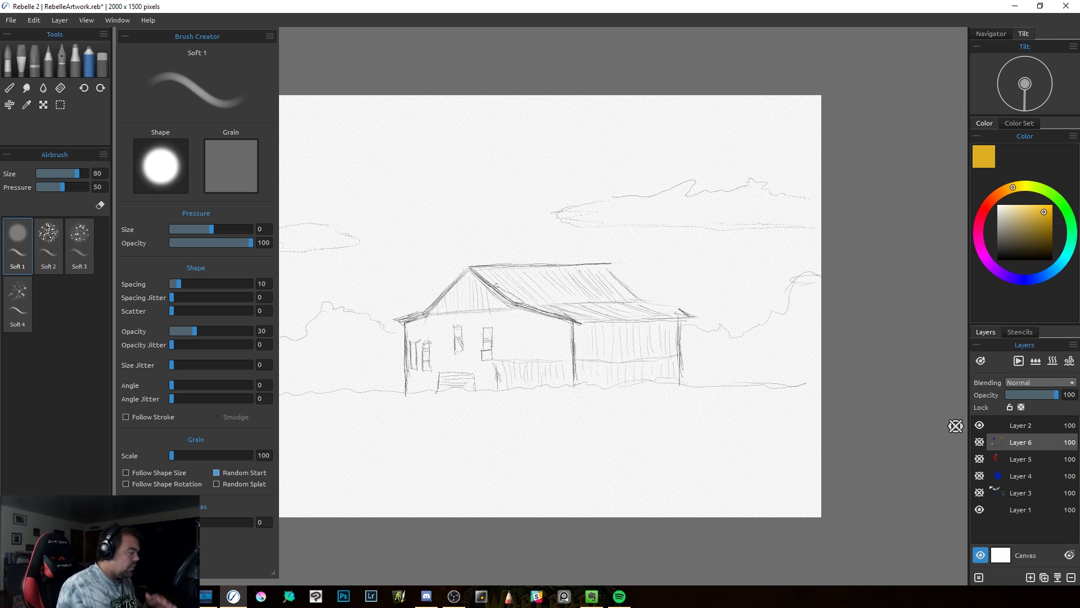
{"action": "left_click", "coordinate": [124, 37]}
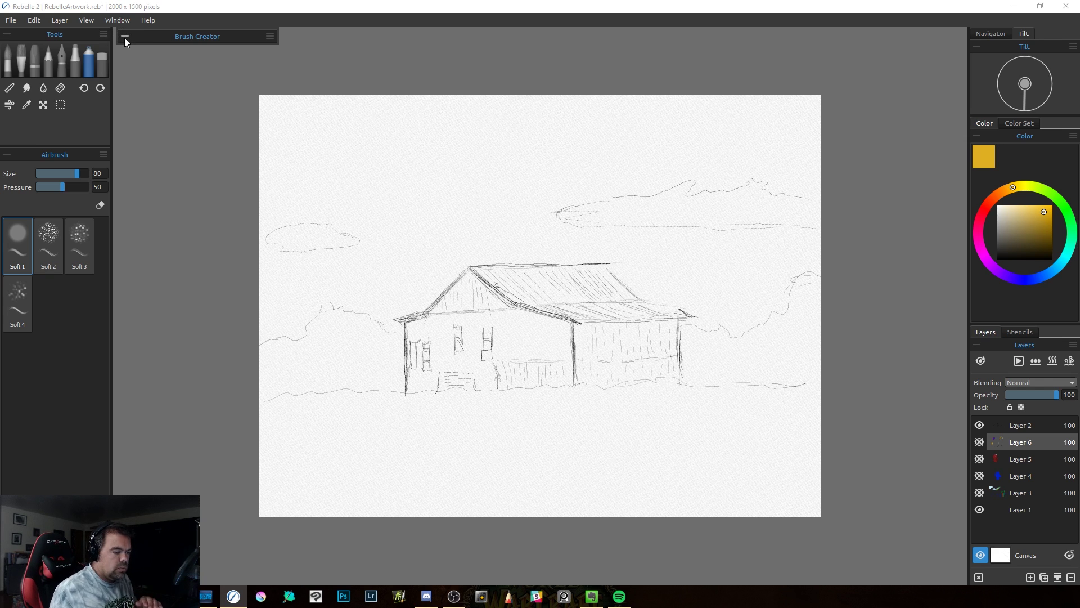
Step: View the tilt options, and try the Square color picker before returning to Circle
{"action": "left_click", "coordinate": [1073, 47]}
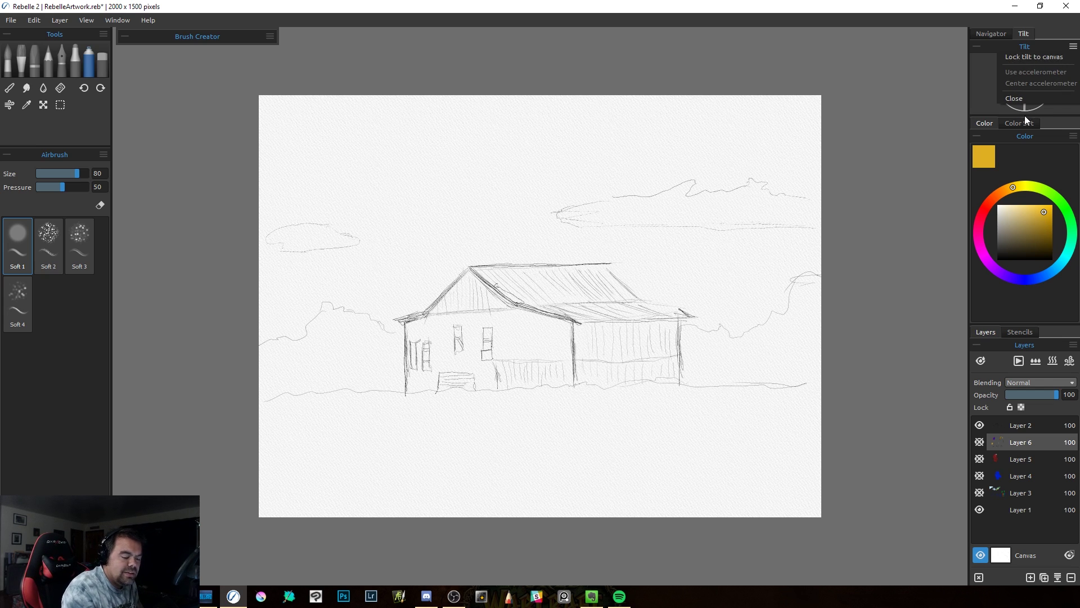
{"action": "left_click", "coordinate": [1073, 137]}
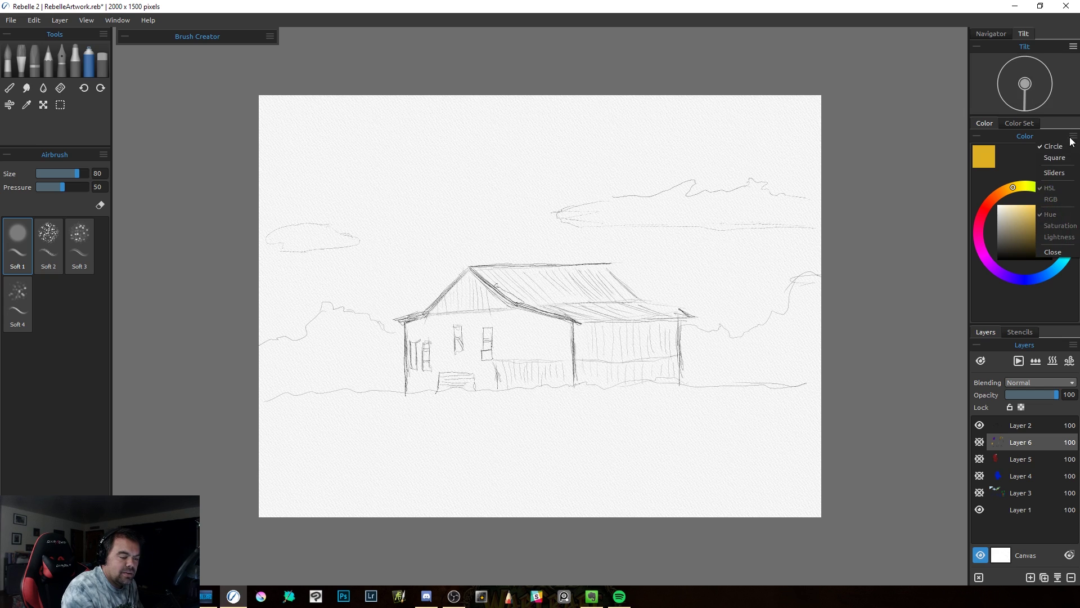
{"action": "left_click", "coordinate": [1061, 159]}
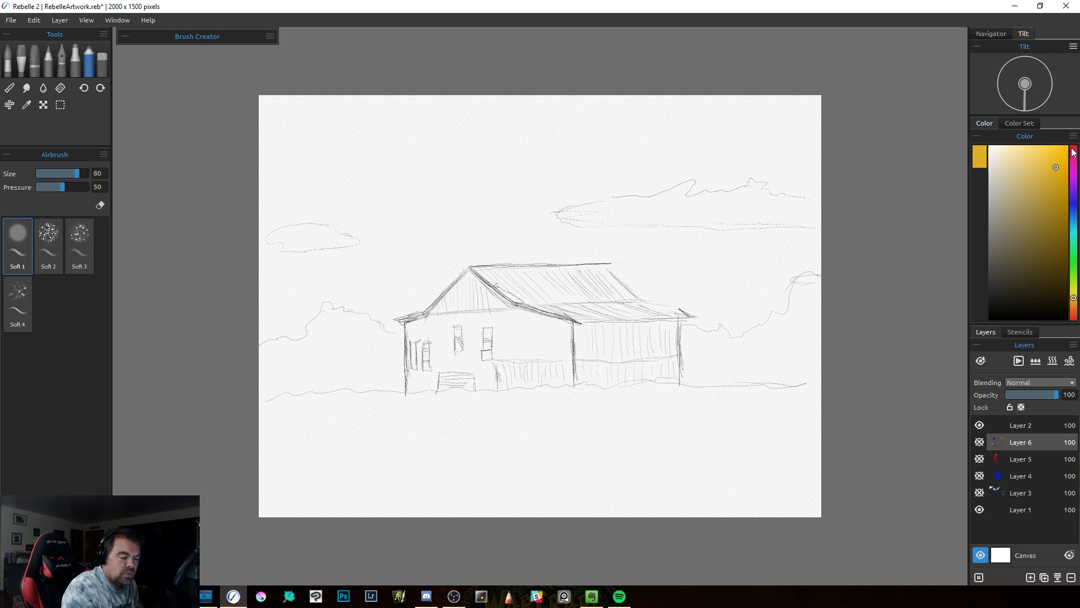
{"action": "left_click", "coordinate": [1073, 137]}
{"action": "left_click", "coordinate": [1054, 148]}
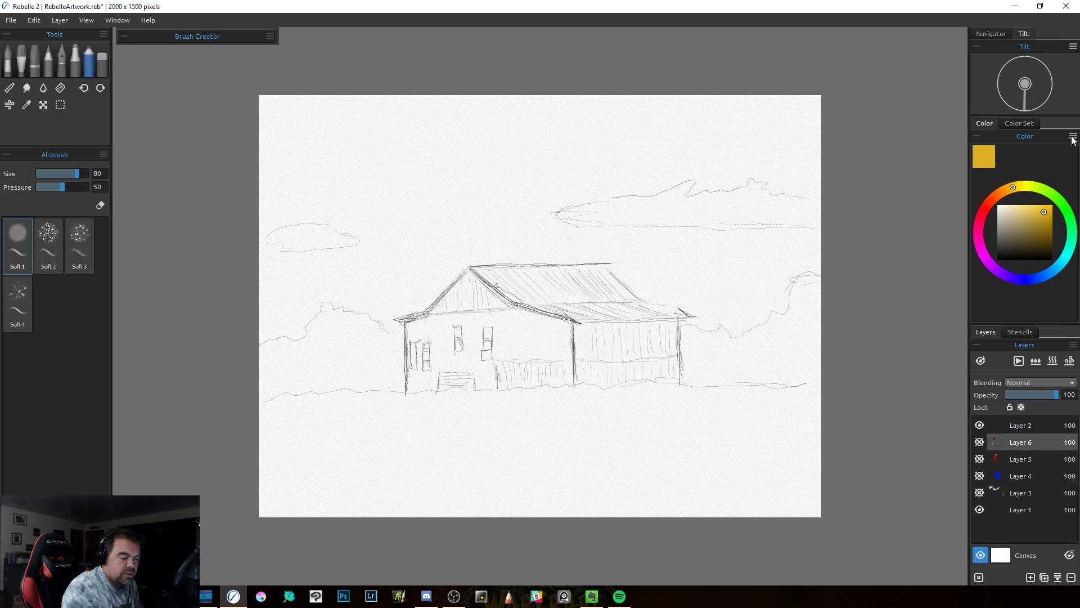
Step: Show the color sliders, try them in RGB and set them back to HSL
{"action": "left_click", "coordinate": [1073, 137]}
{"action": "left_click", "coordinate": [1066, 172]}
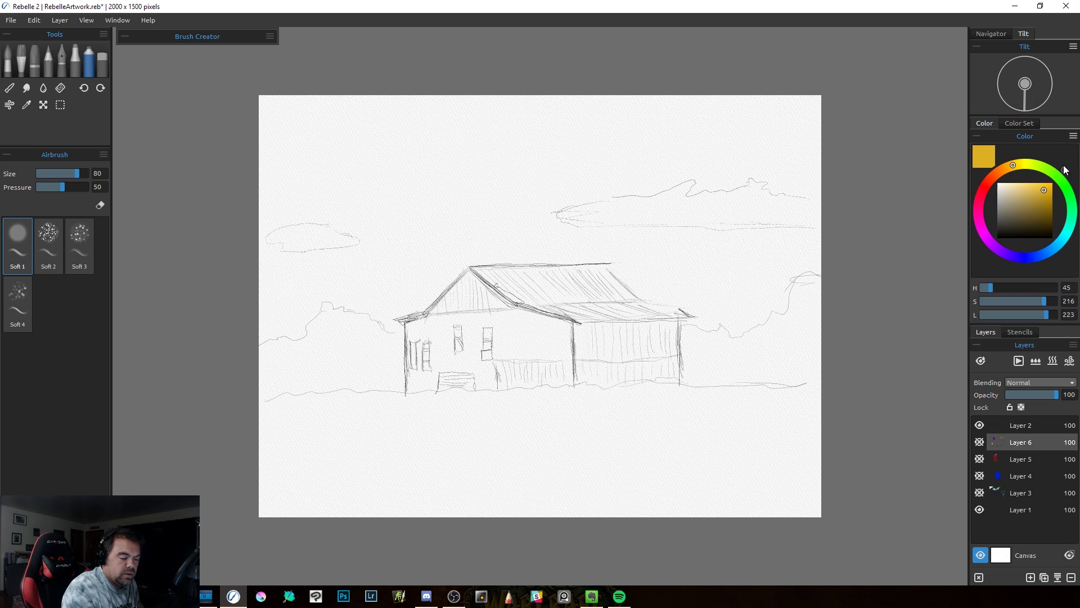
{"action": "left_click", "coordinate": [1073, 137]}
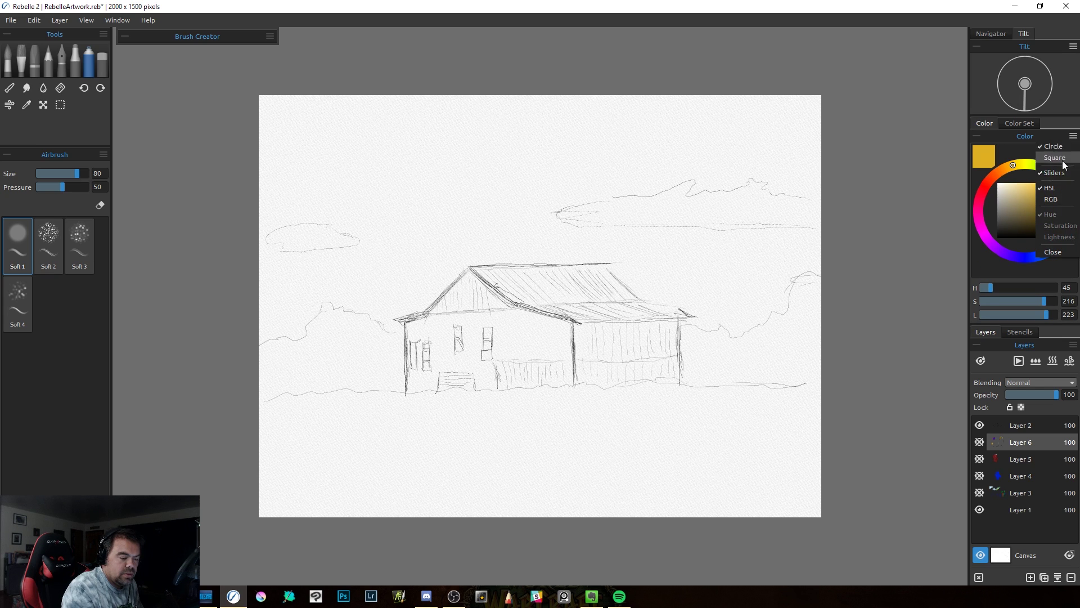
{"action": "left_click", "coordinate": [1050, 199]}
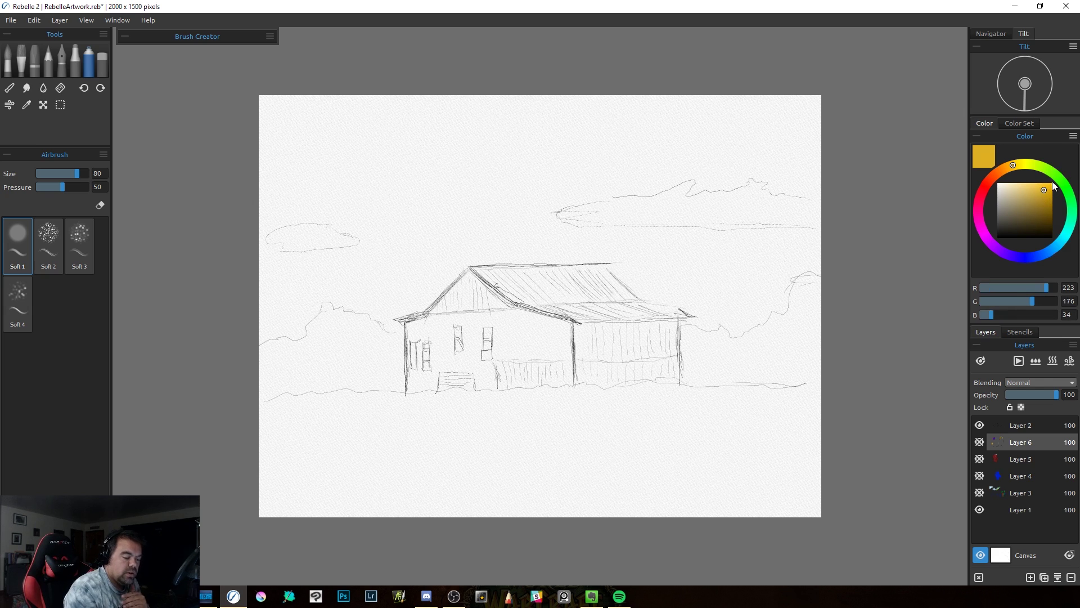
{"action": "left_click", "coordinate": [1072, 136]}
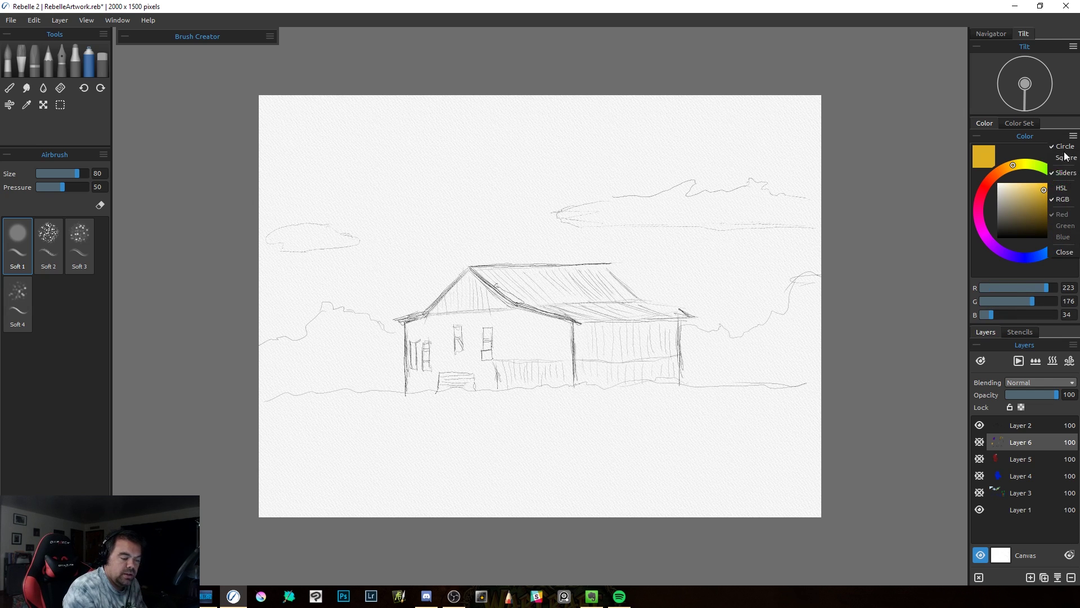
{"action": "left_click", "coordinate": [1062, 188]}
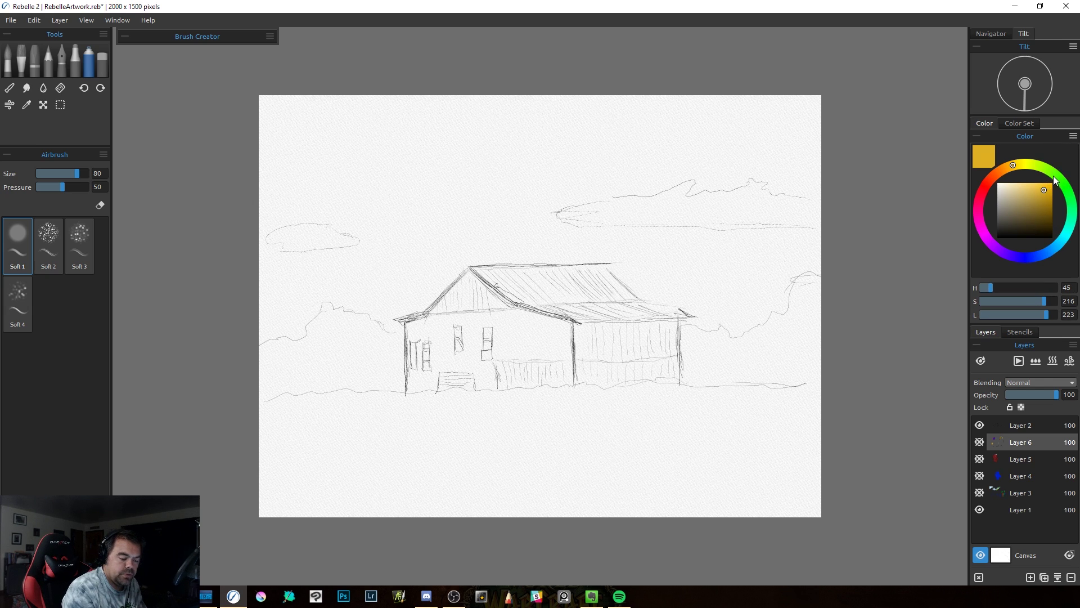
Step: Load the Autumn color set and view the color set options
{"action": "left_click", "coordinate": [1016, 123]}
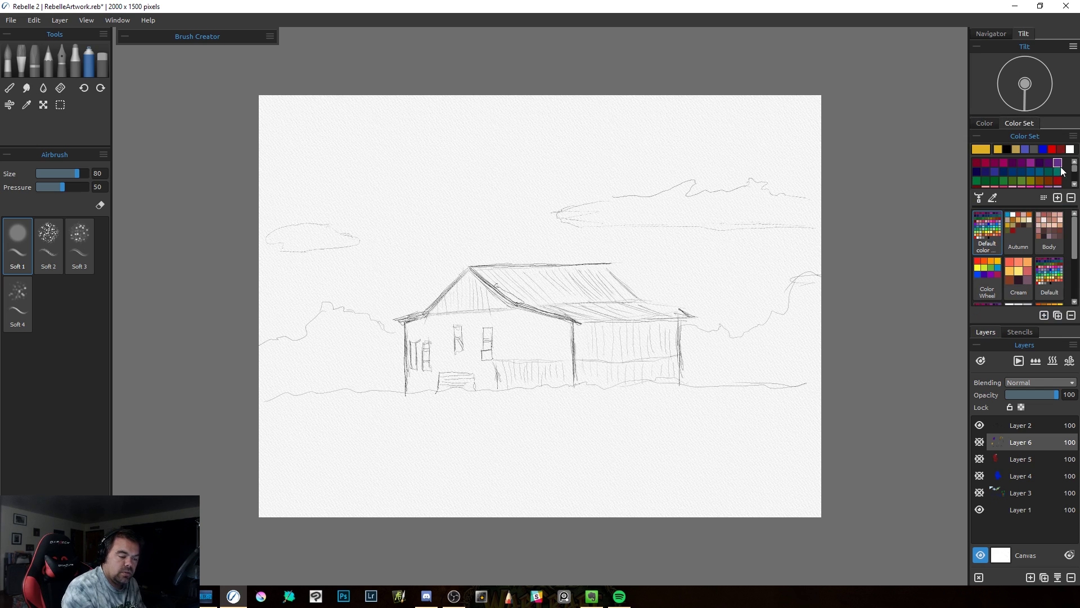
{"action": "left_click", "coordinate": [1038, 233]}
{"action": "left_click", "coordinate": [1023, 219]}
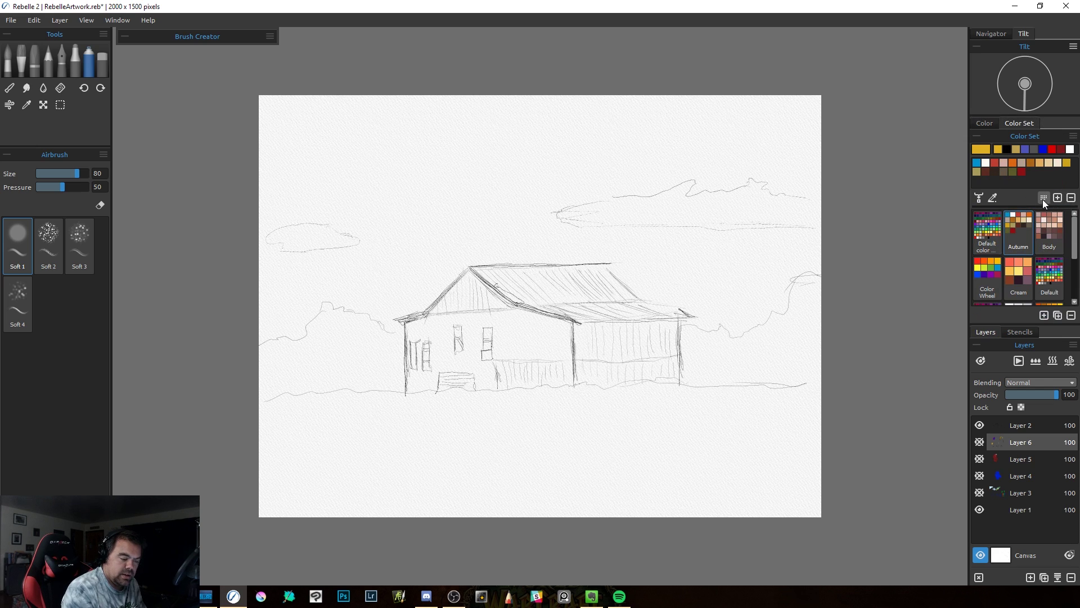
{"action": "left_click", "coordinate": [1073, 136]}
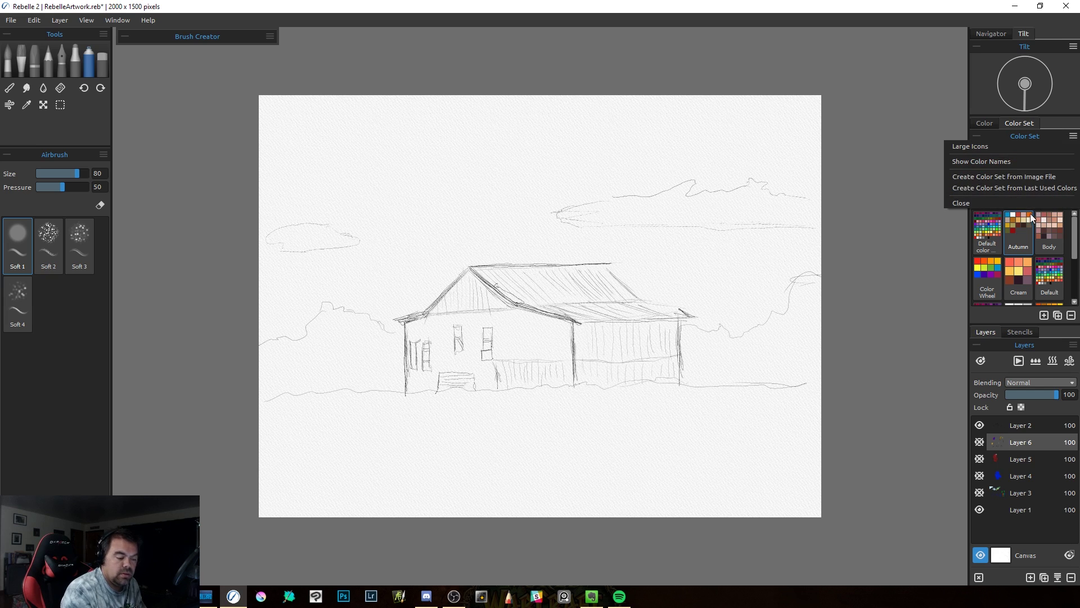
{"action": "left_click", "coordinate": [1012, 315]}
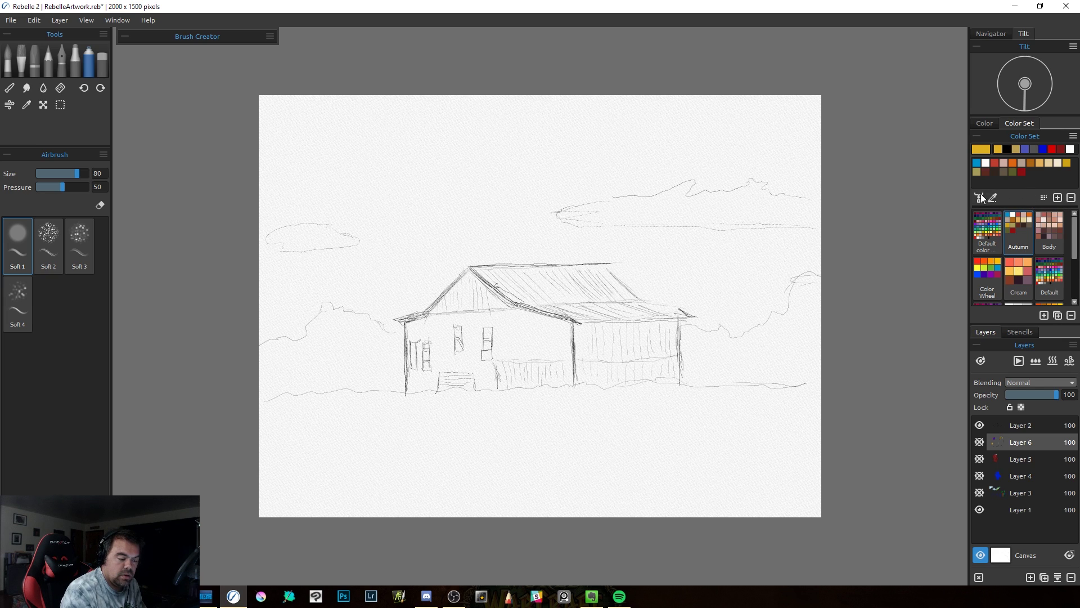
{"action": "left_click", "coordinate": [1057, 198]}
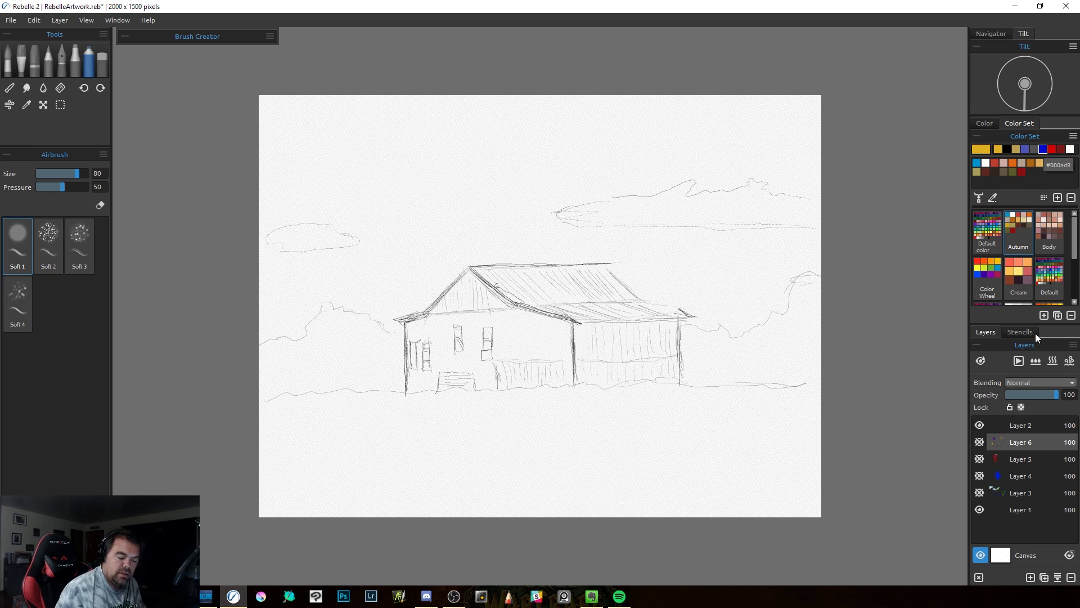
Step: Examine the layer options and the blending modes available for Layer 6
{"action": "left_click", "coordinate": [1073, 344]}
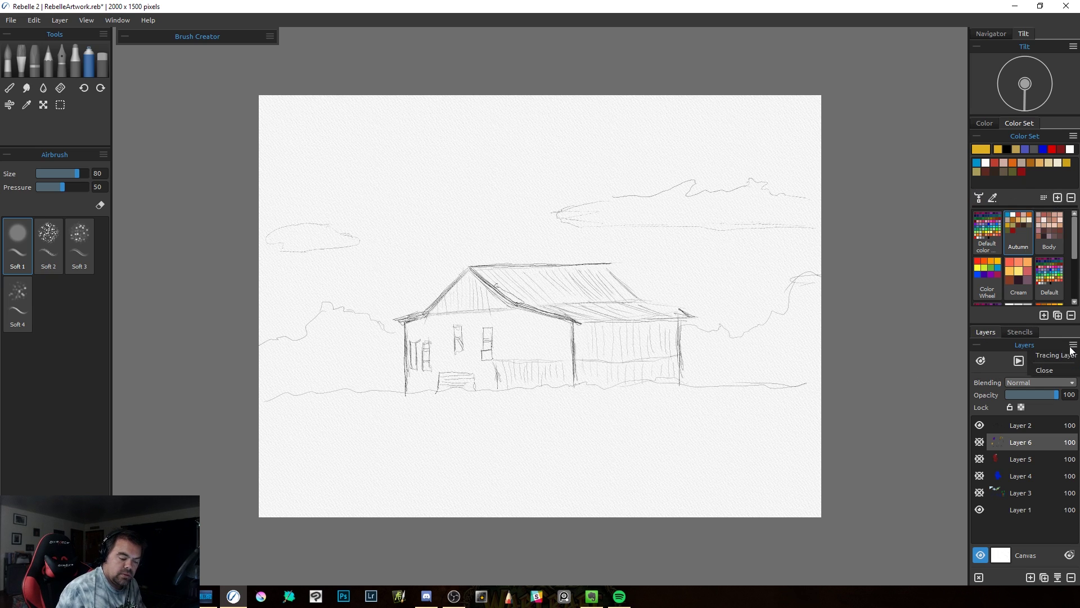
{"action": "left_click", "coordinate": [1072, 346]}
{"action": "left_click", "coordinate": [1073, 345]}
{"action": "left_click", "coordinate": [1073, 345]}
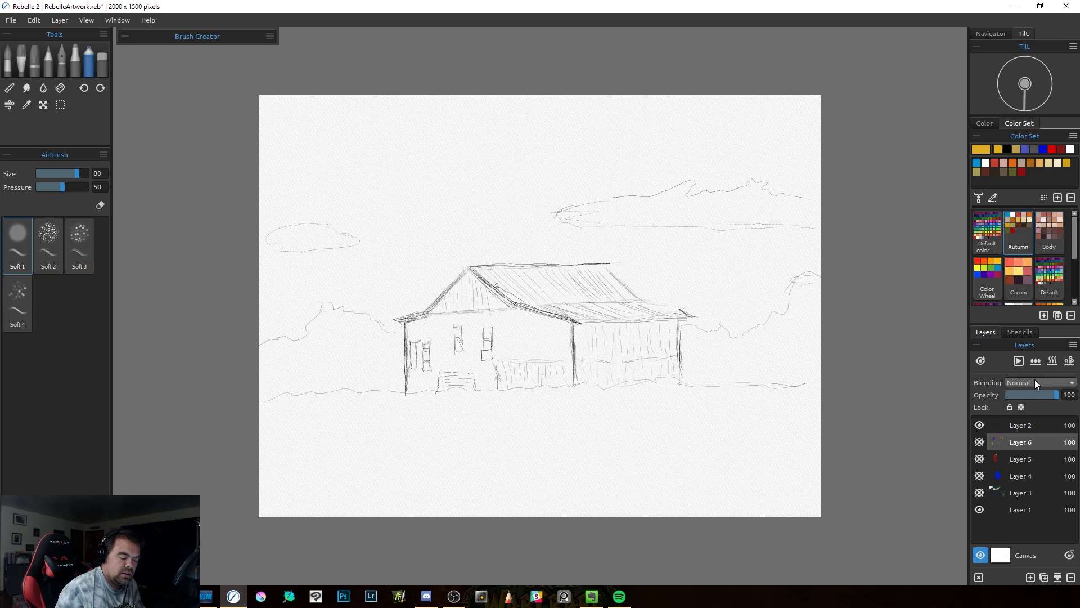
{"action": "left_click", "coordinate": [1035, 380]}
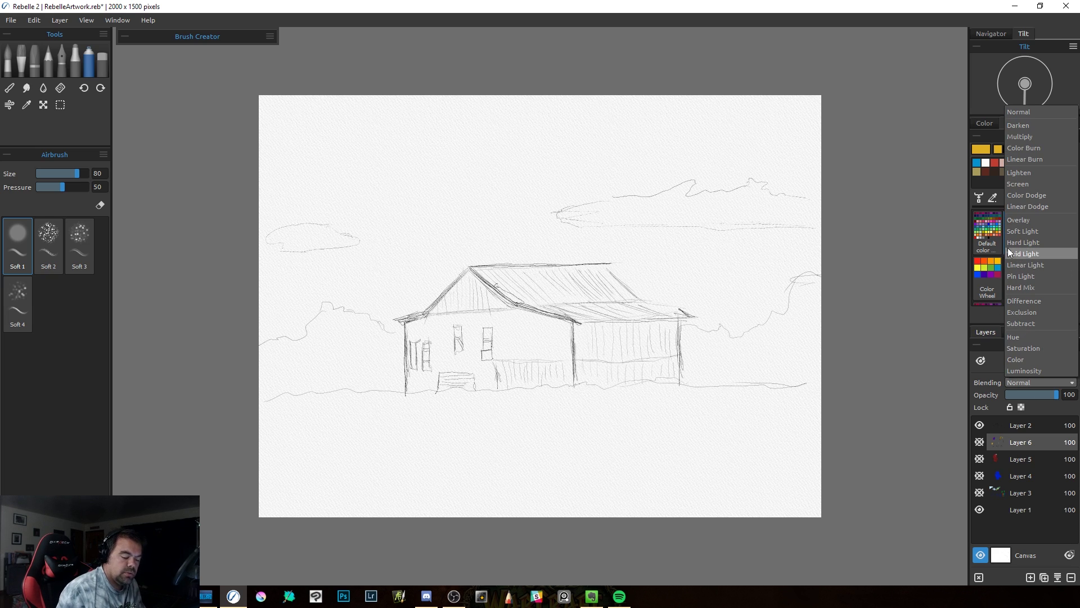
{"action": "left_click", "coordinate": [1035, 383]}
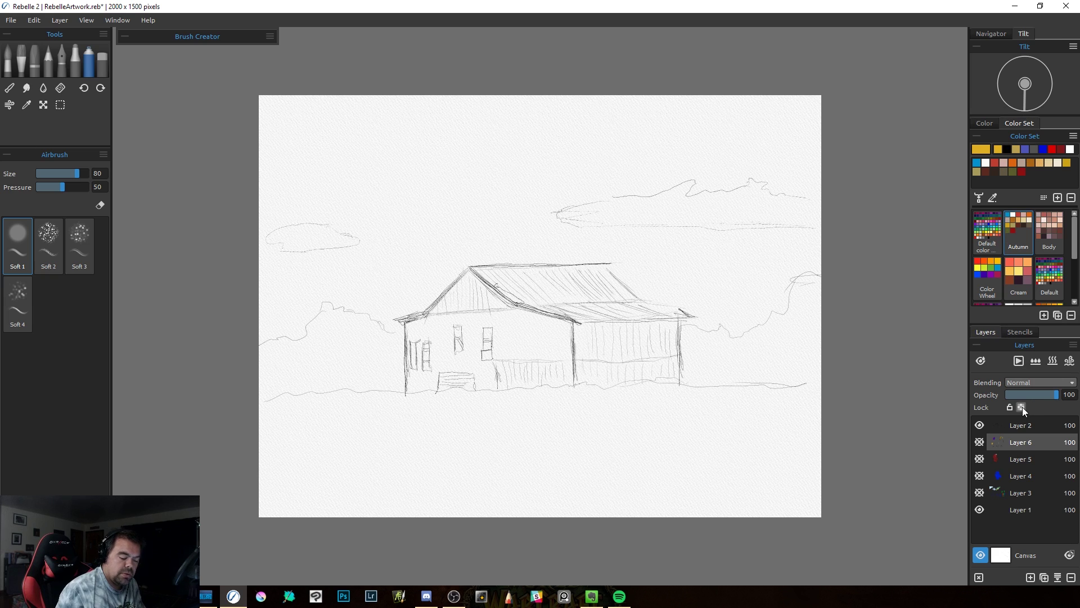